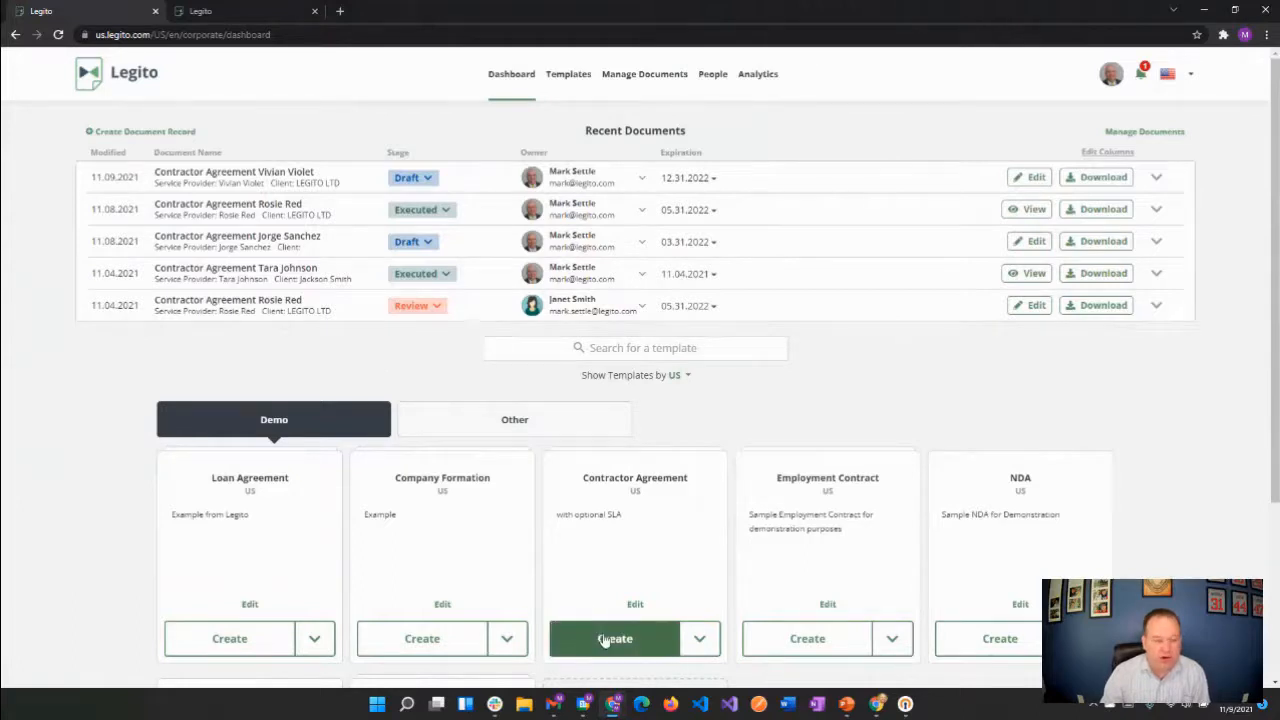
# Create a new document from the Contractor Agreement template and look through its sections
pyautogui.click(605, 639)
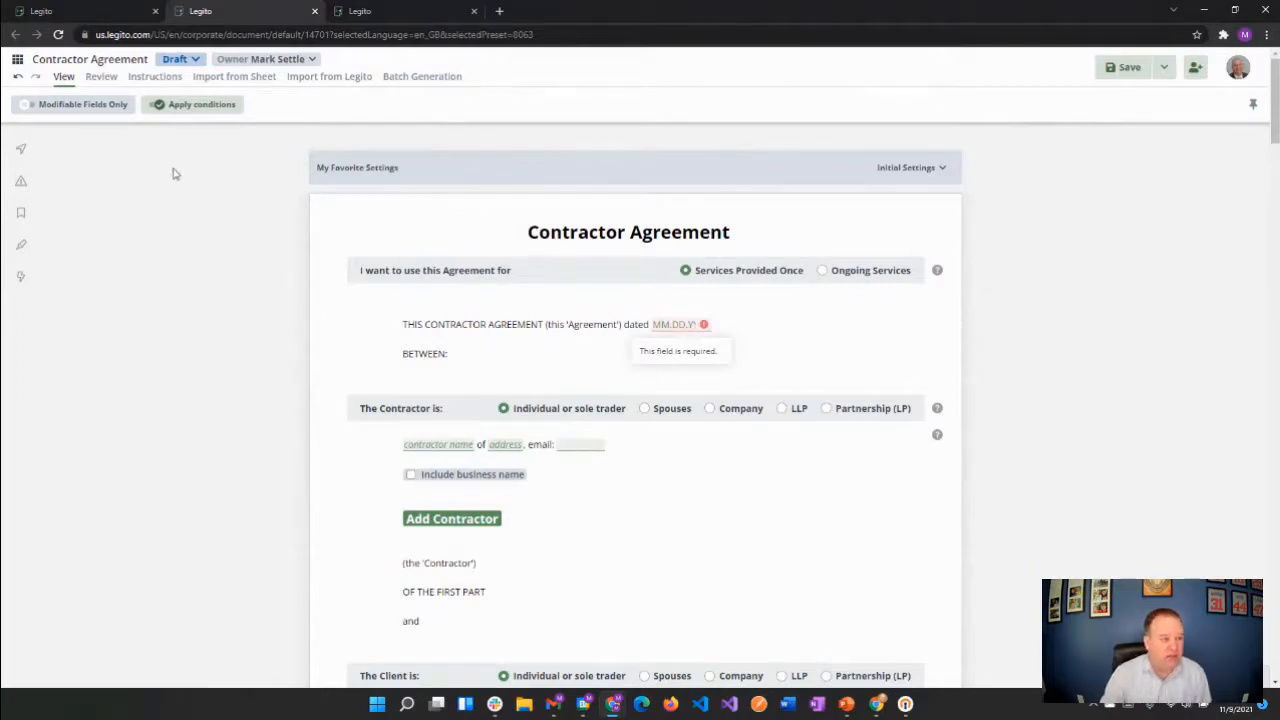
pyautogui.scroll(-4, 237, 343)
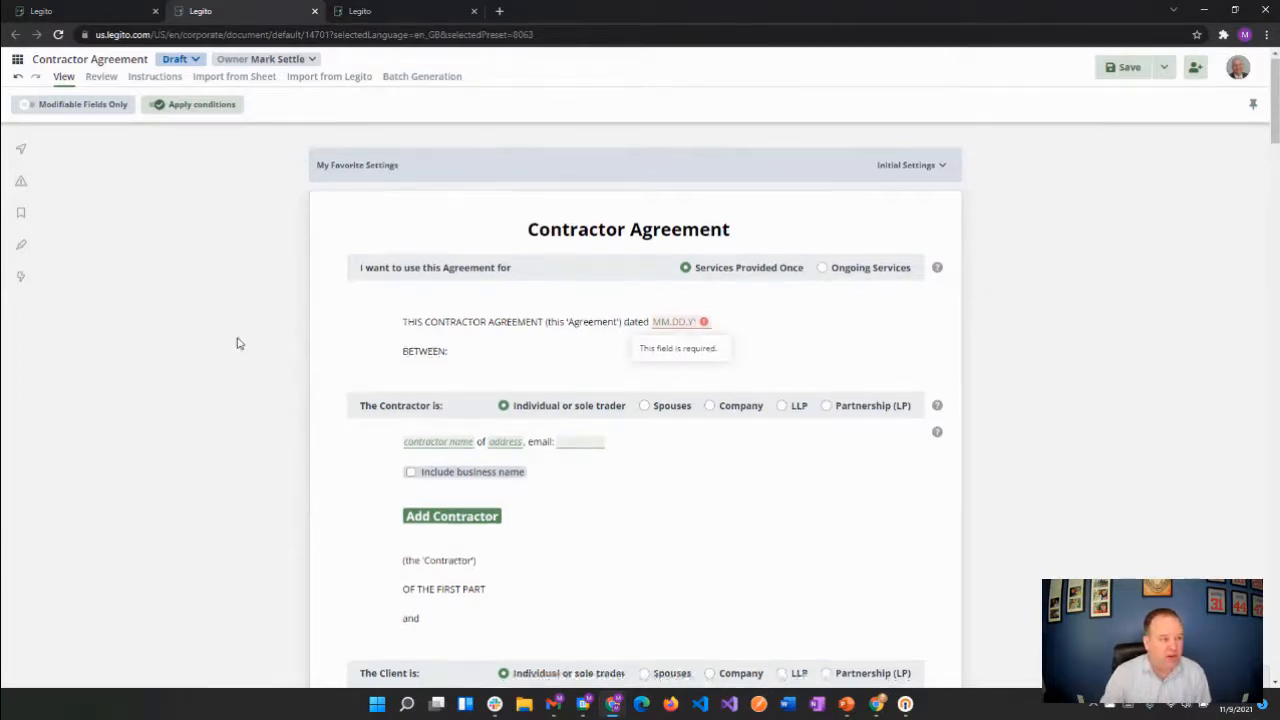
pyautogui.scroll(-15, 240, 347)
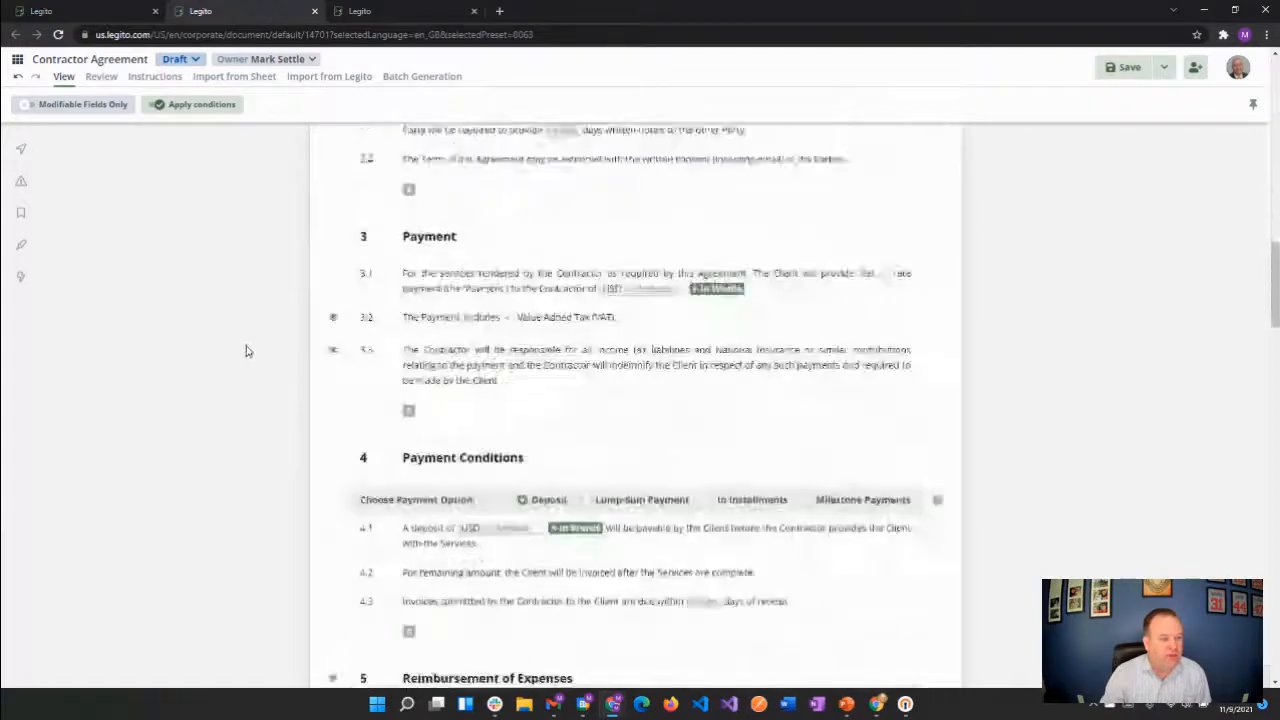
pyautogui.scroll(20, 245, 351)
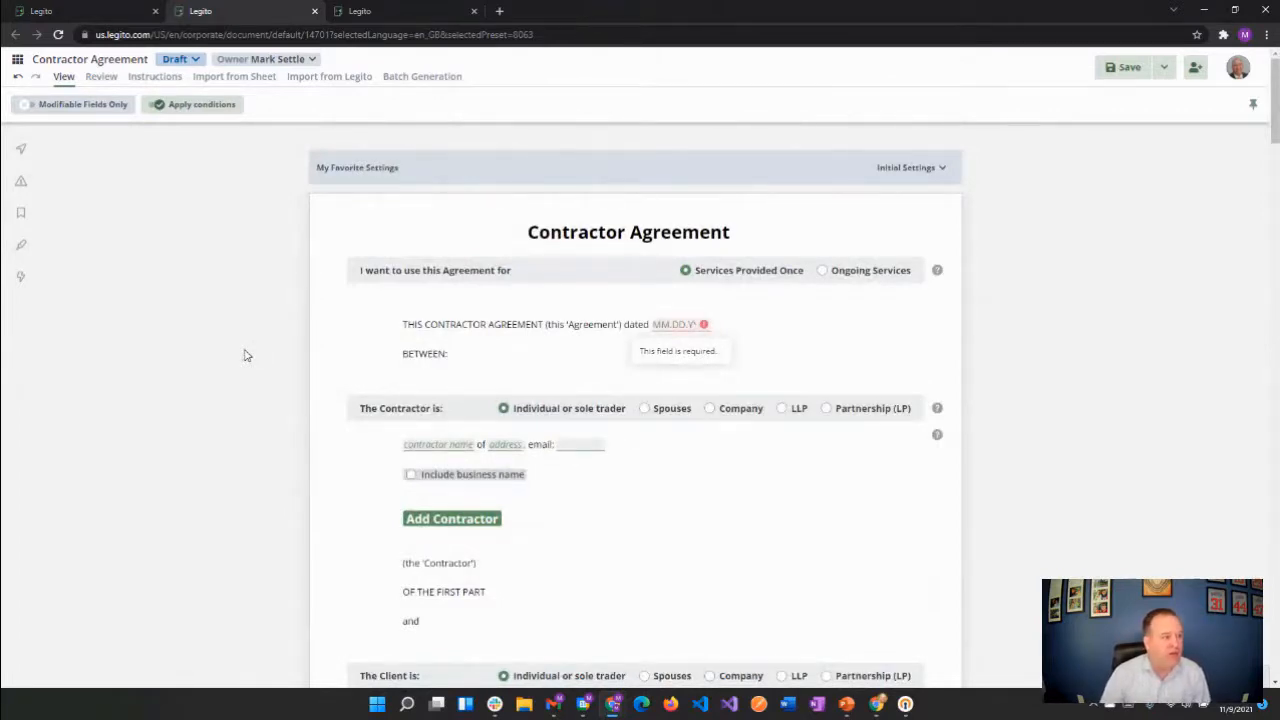
# Examine the main navigation links, the document stage choices and the list of possible document owners
pyautogui.click(20, 63)
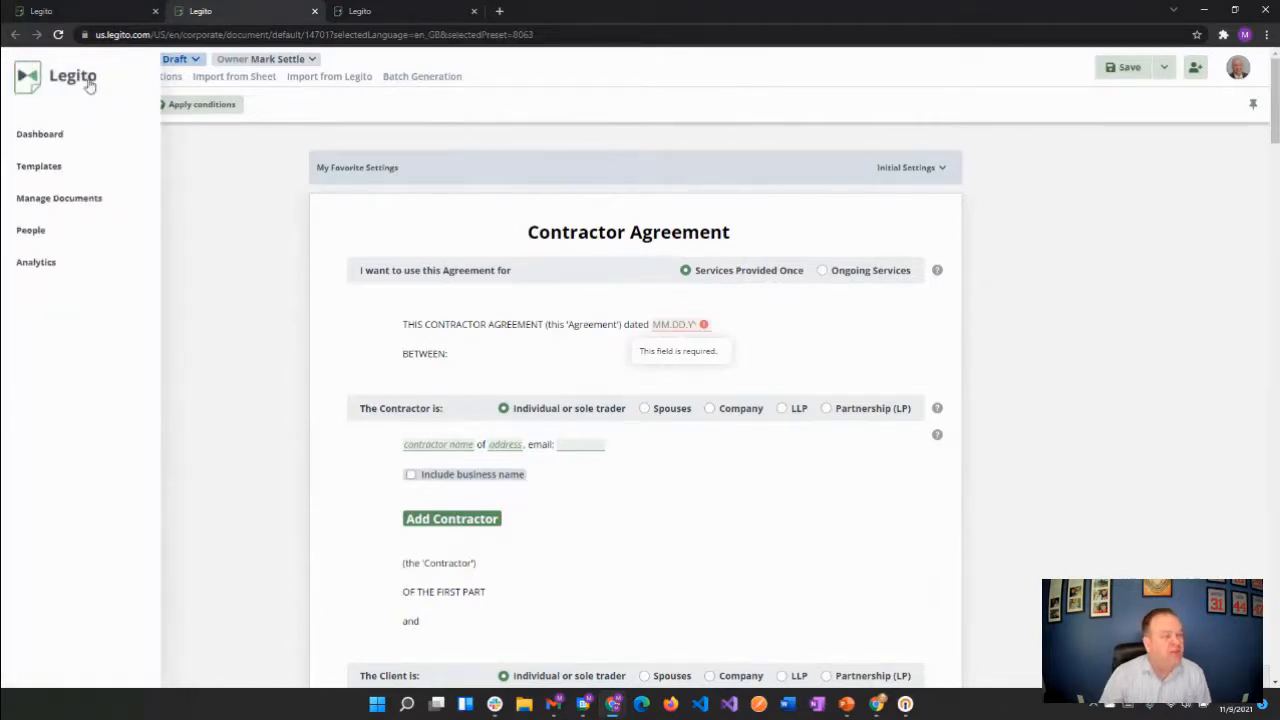
pyautogui.click(193, 176)
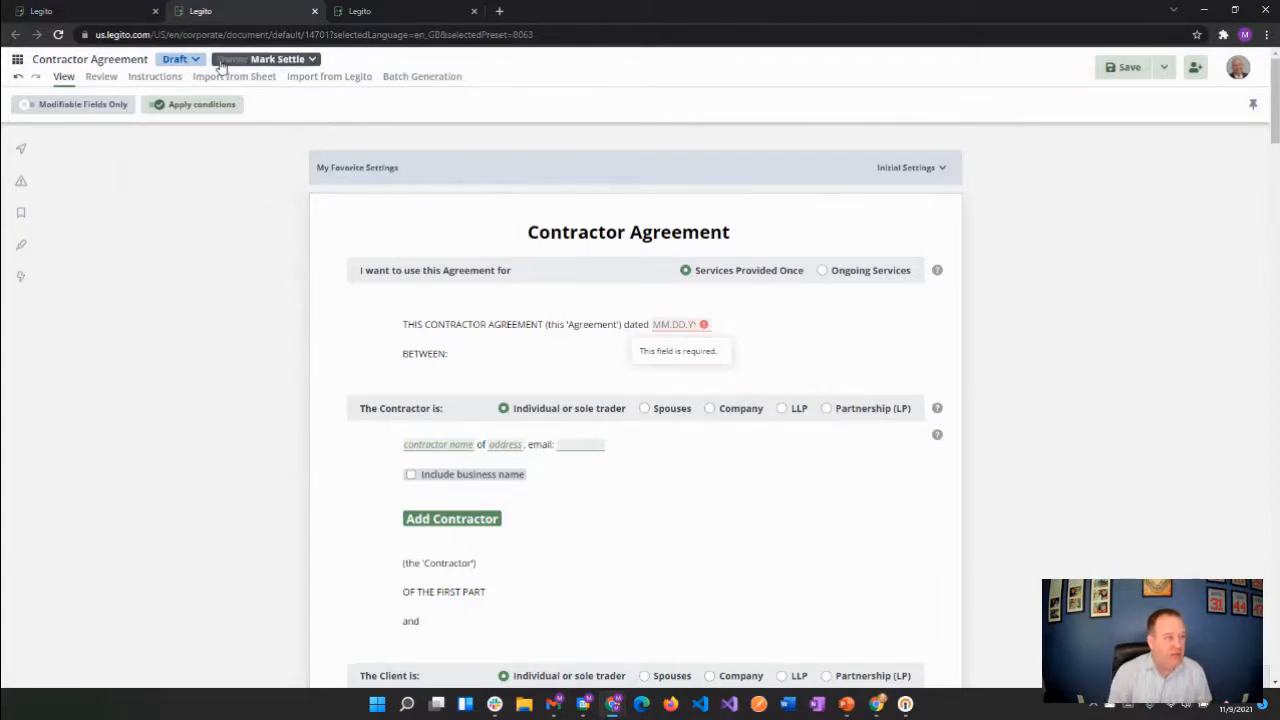
pyautogui.click(188, 60)
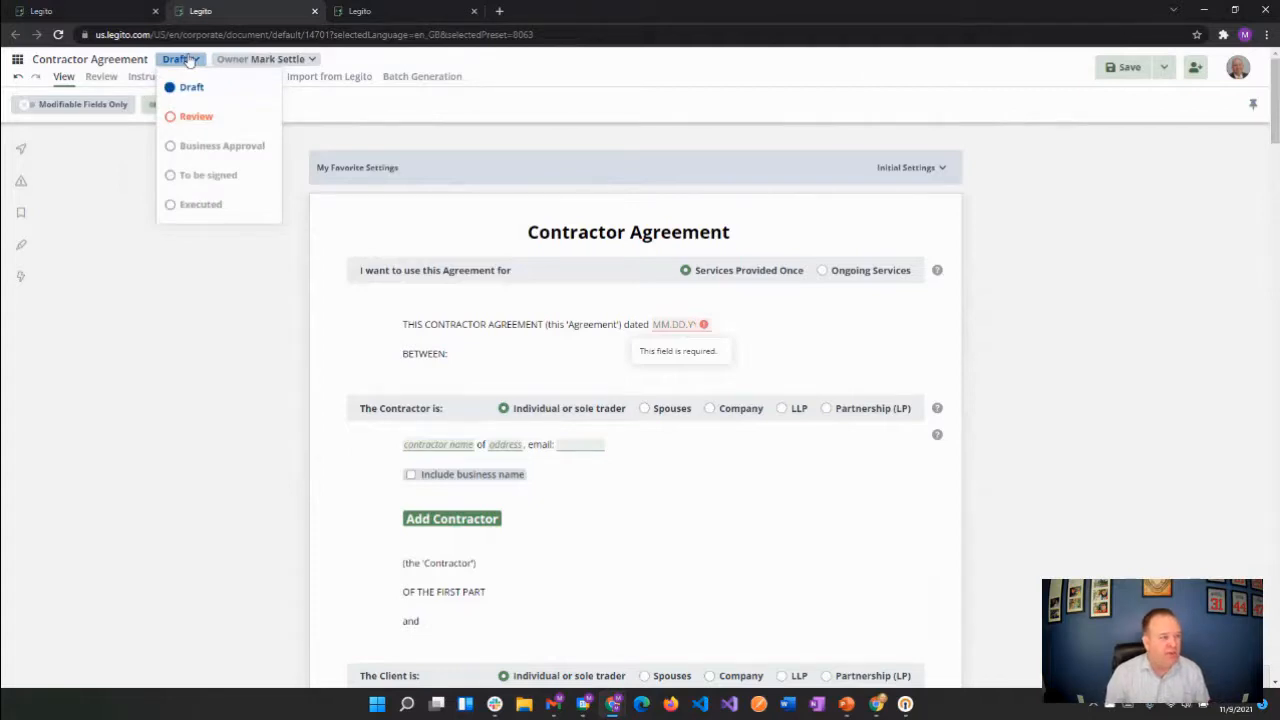
pyautogui.click(242, 60)
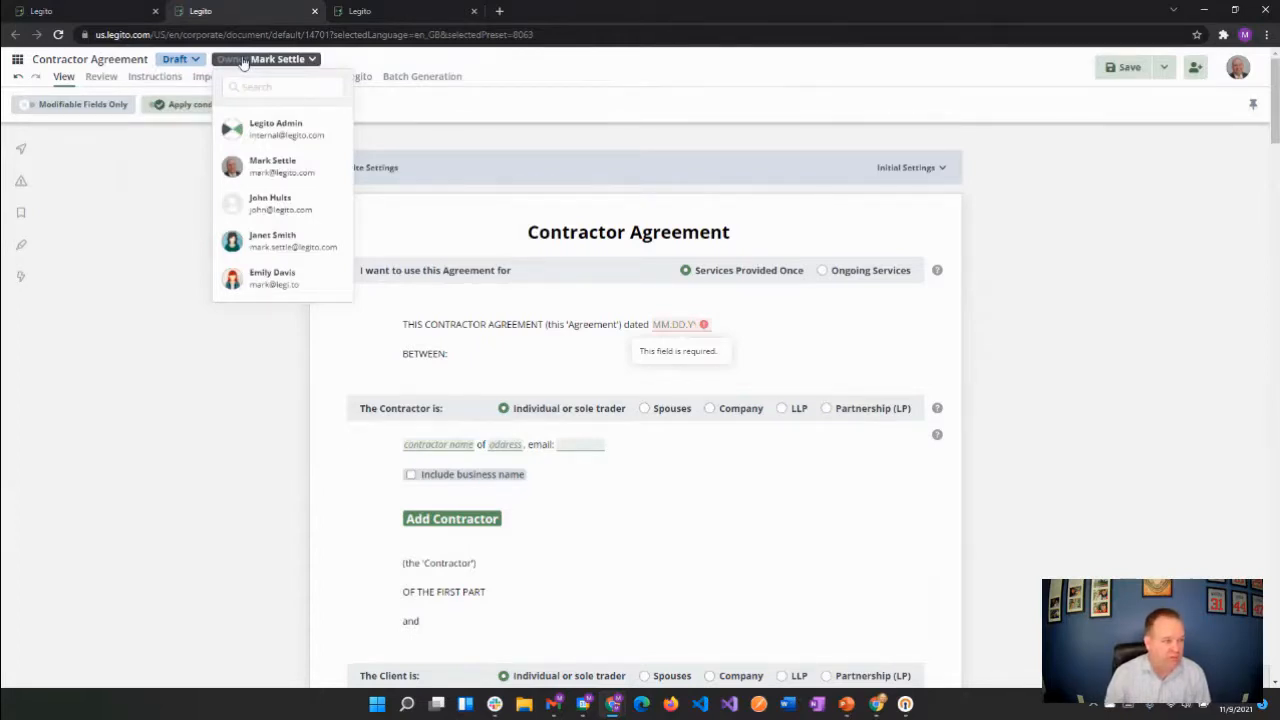
pyautogui.click(109, 64)
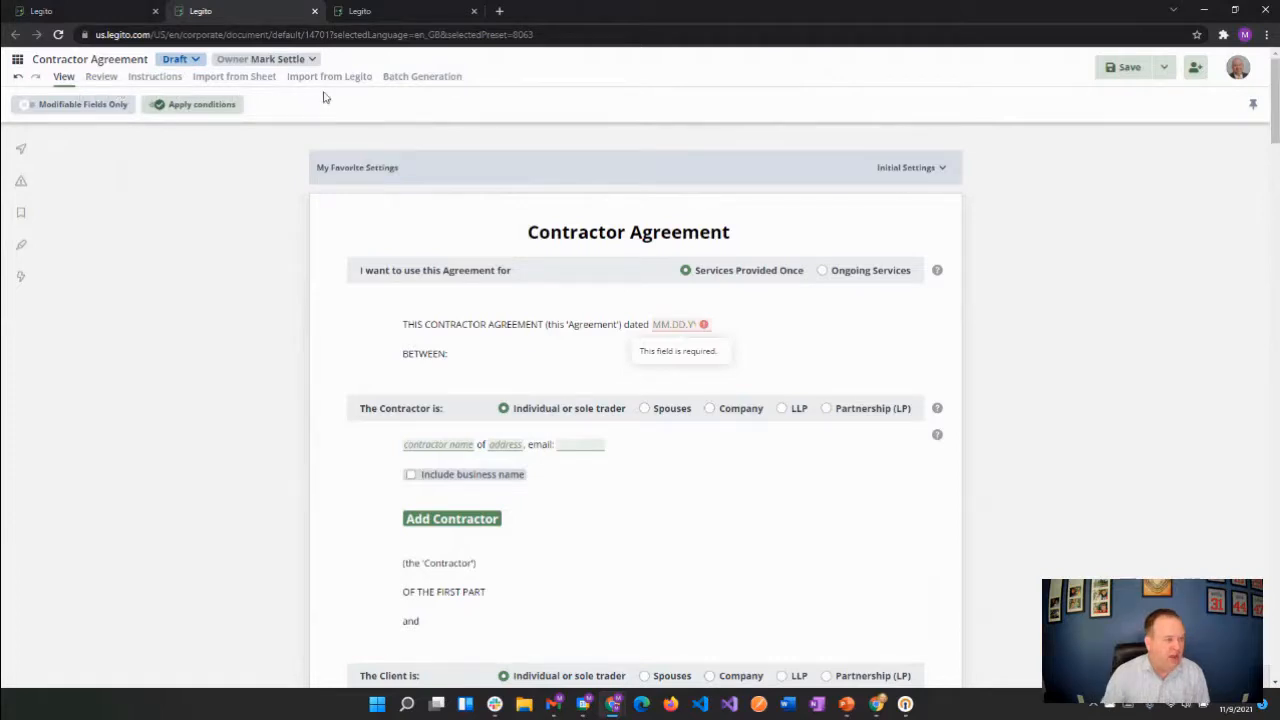
# Examine the Review, Instructions, Import from Sheet, Import from Legito and Batch Generation options, finishing on the View options
pyautogui.click(112, 105)
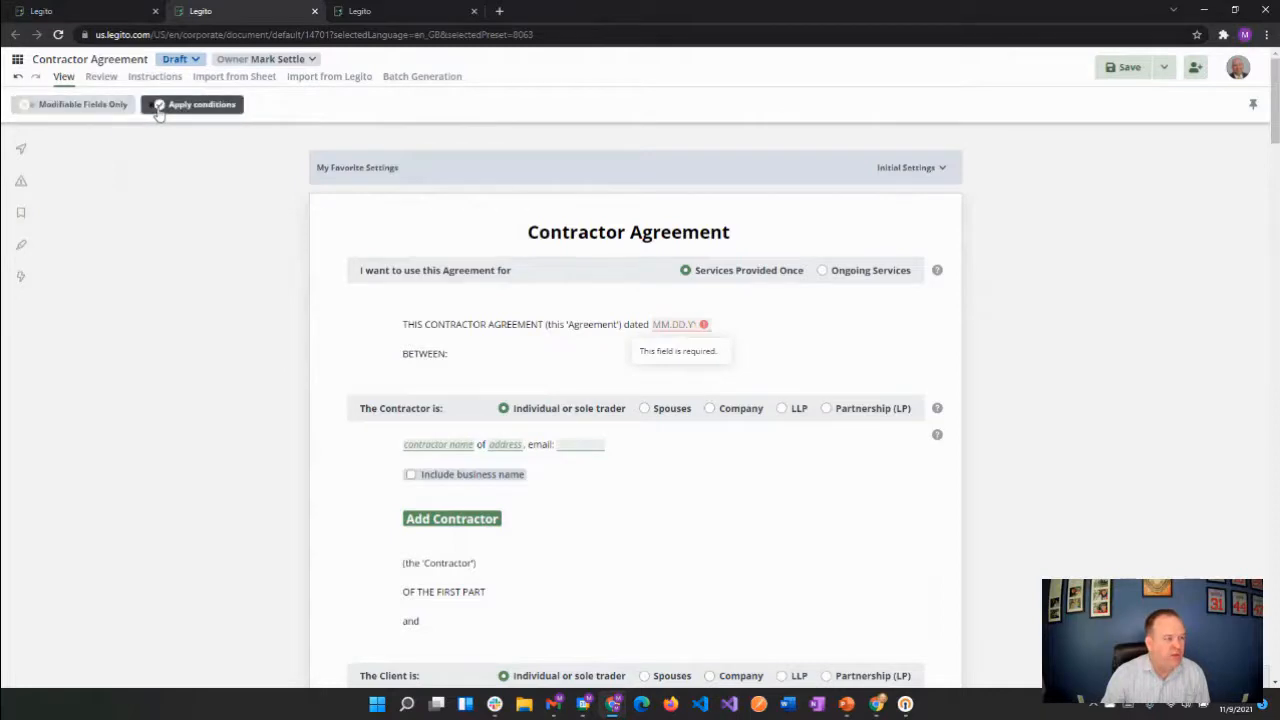
pyautogui.click(101, 77)
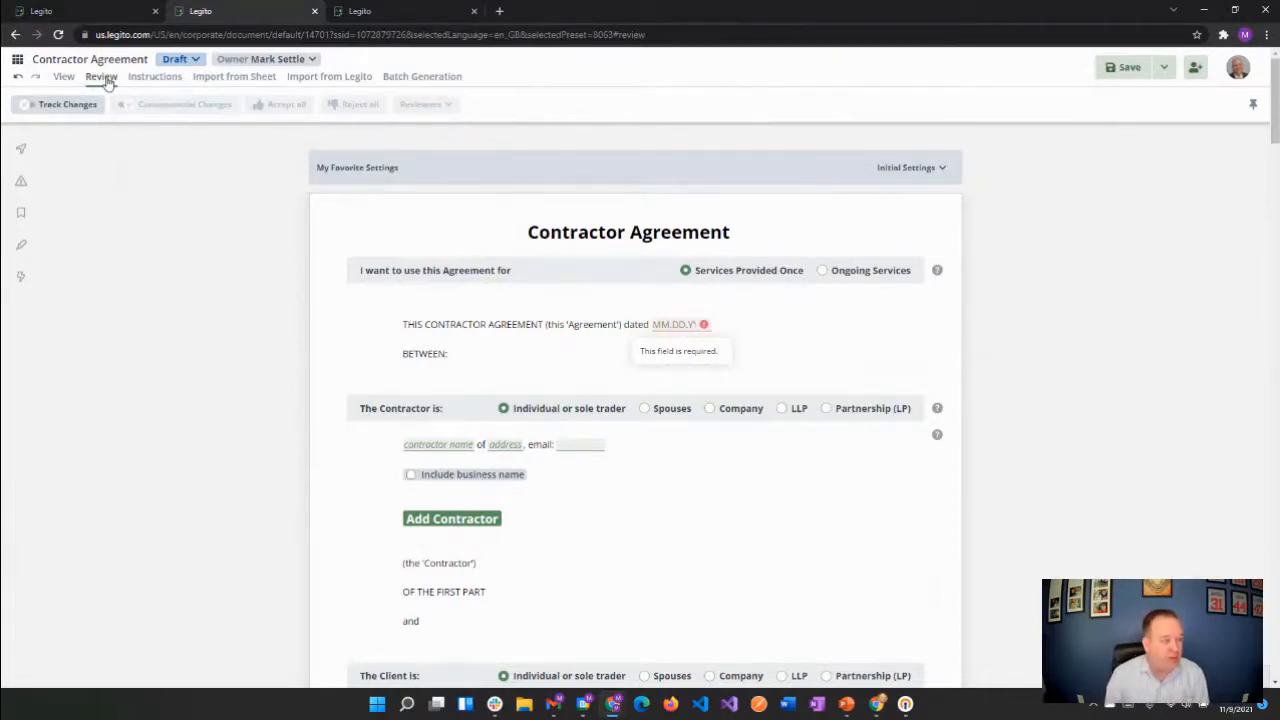
pyautogui.click(156, 86)
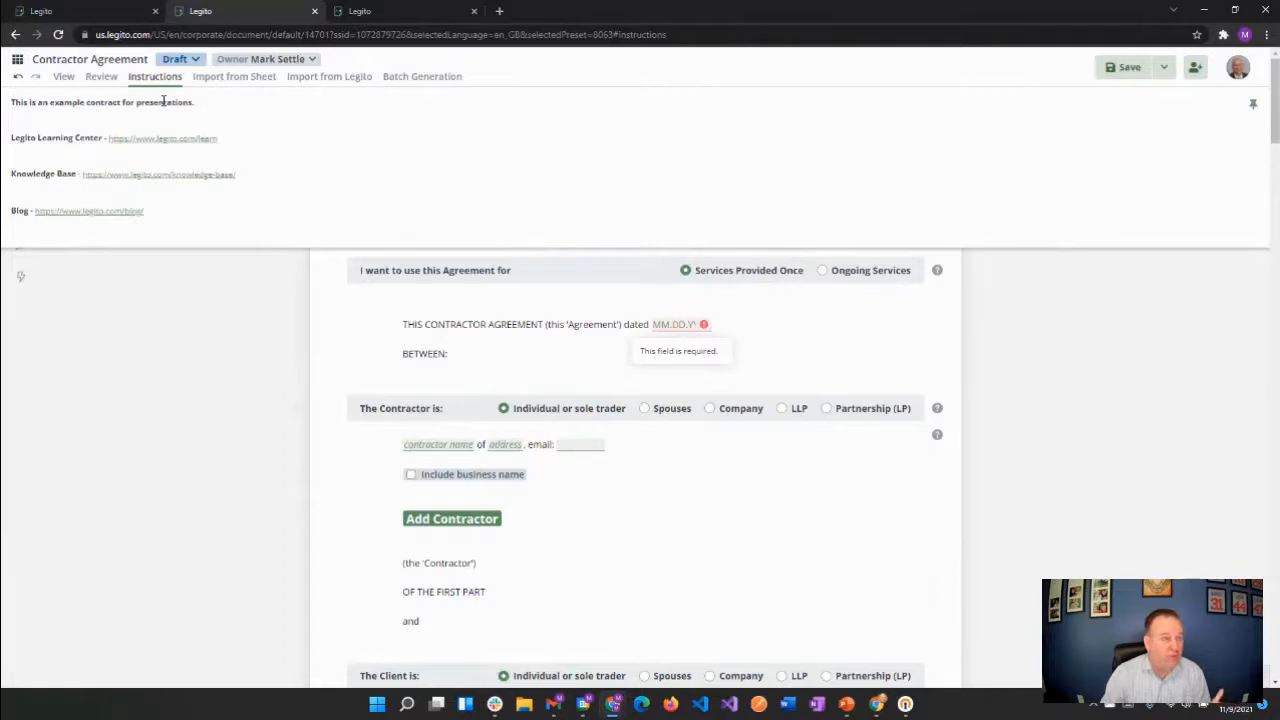
pyautogui.click(230, 78)
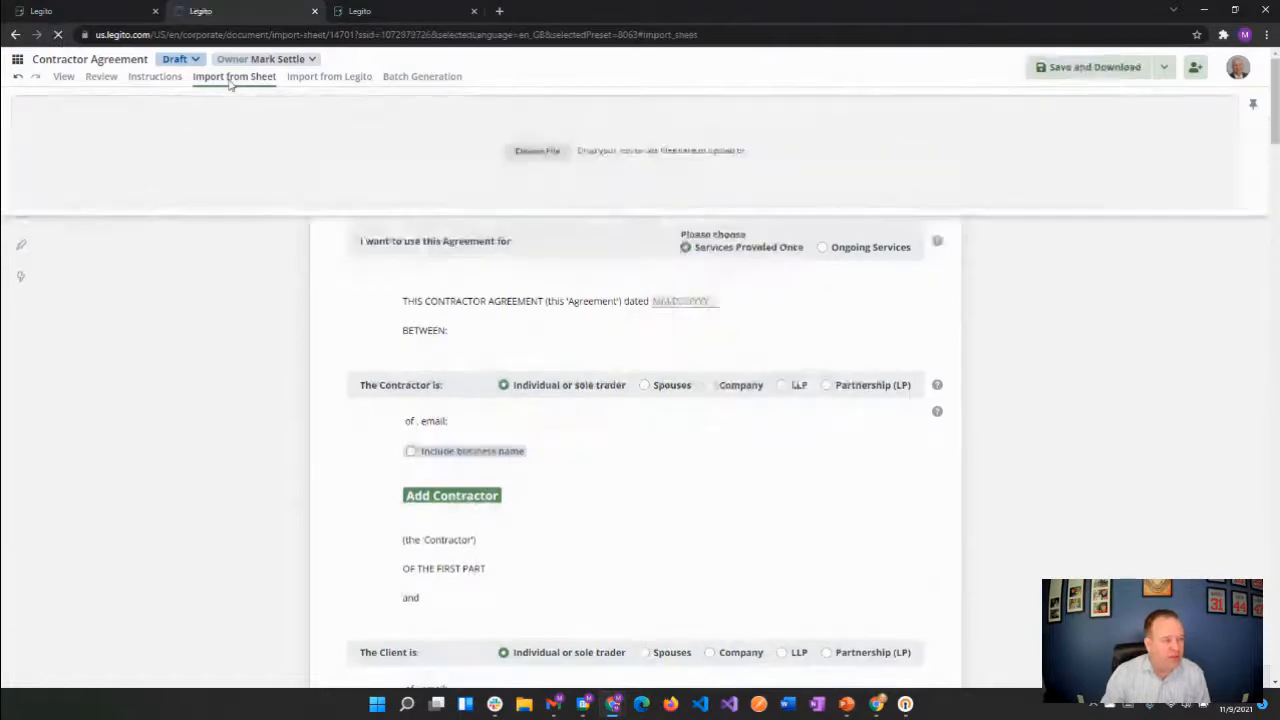
pyautogui.click(300, 79)
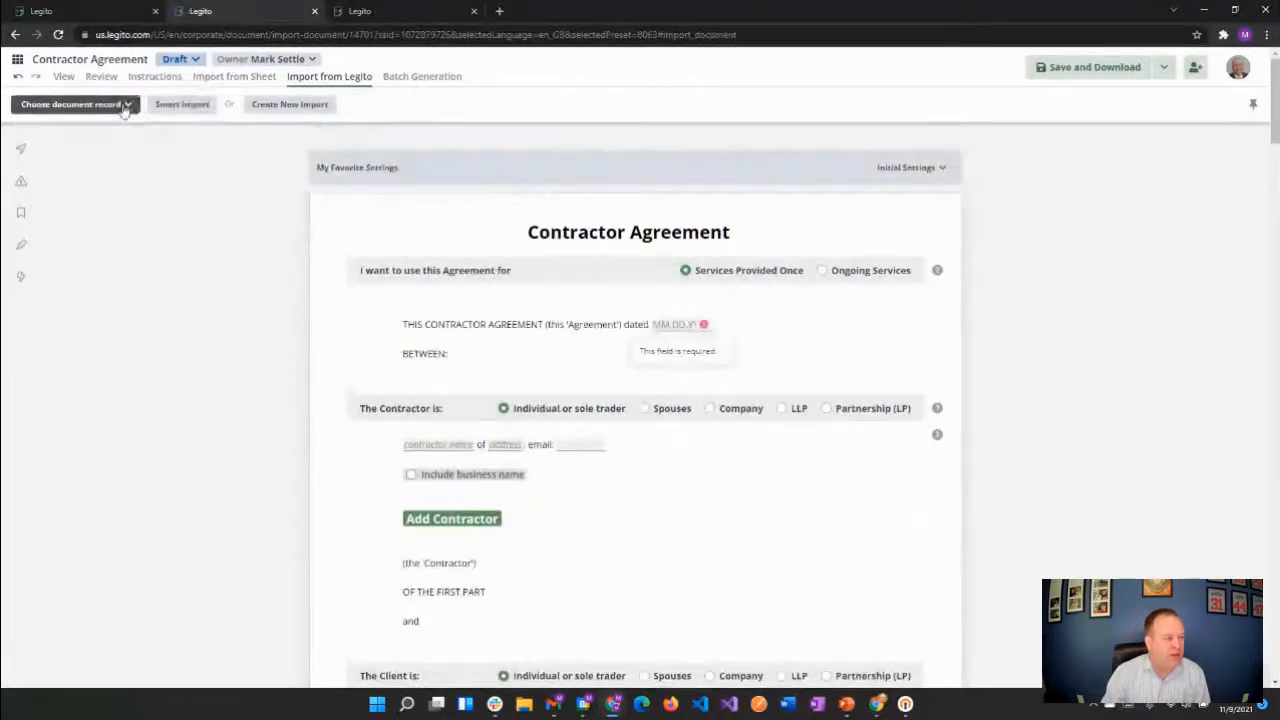
pyautogui.click(126, 104)
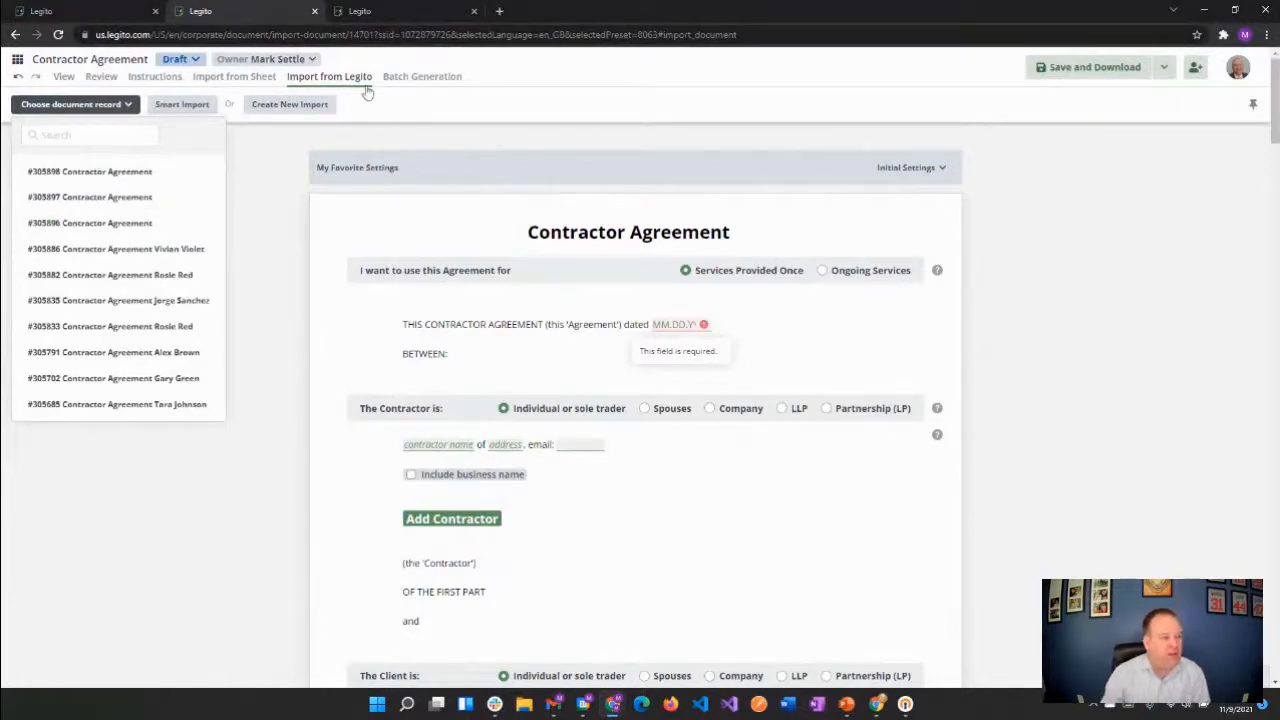
pyautogui.click(415, 80)
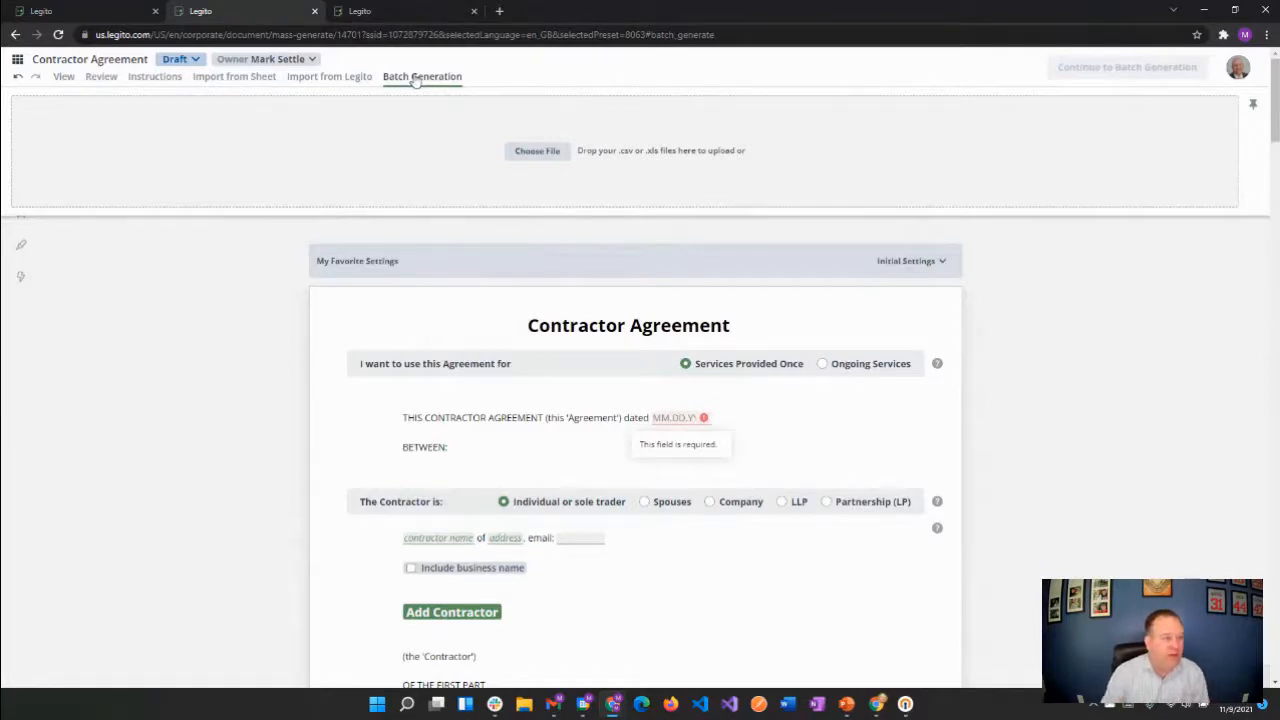
pyautogui.click(64, 77)
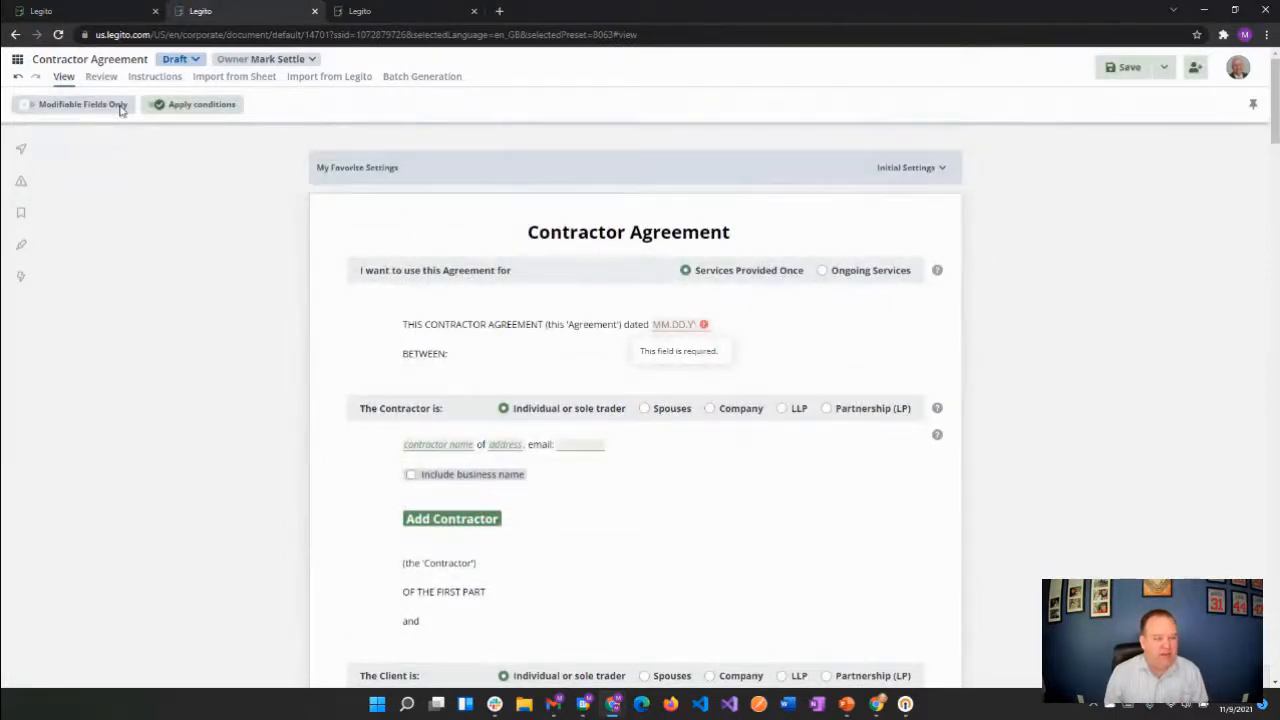
# Unpin the options bar and examine the additional save choices, the sharing settings and the account menu
pyautogui.click(1253, 105)
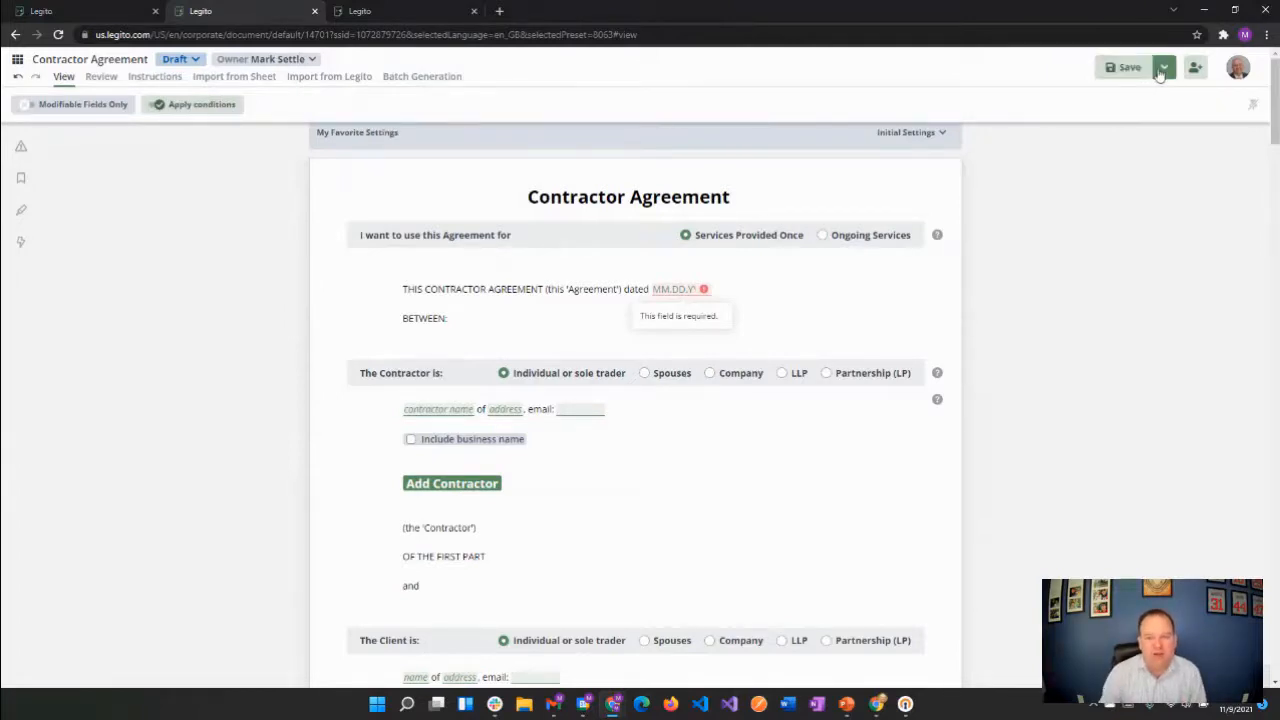
pyautogui.click(1161, 72)
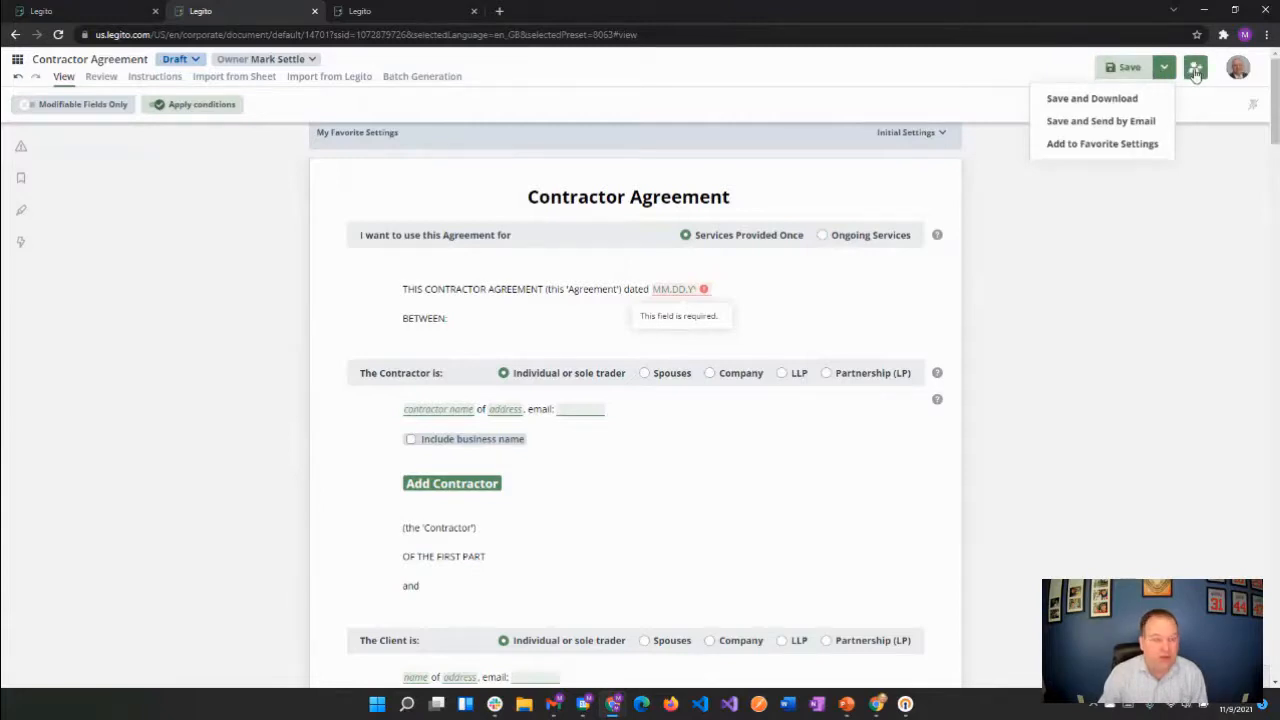
pyautogui.click(1196, 70)
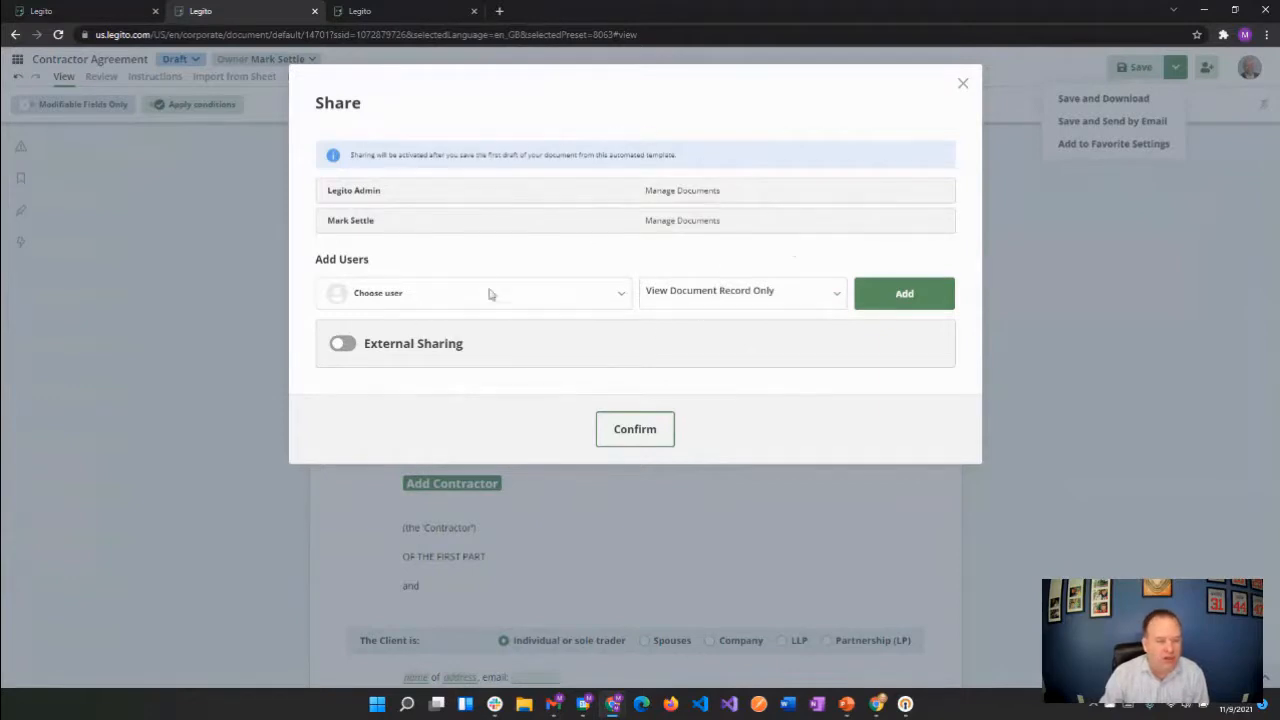
pyautogui.click(960, 87)
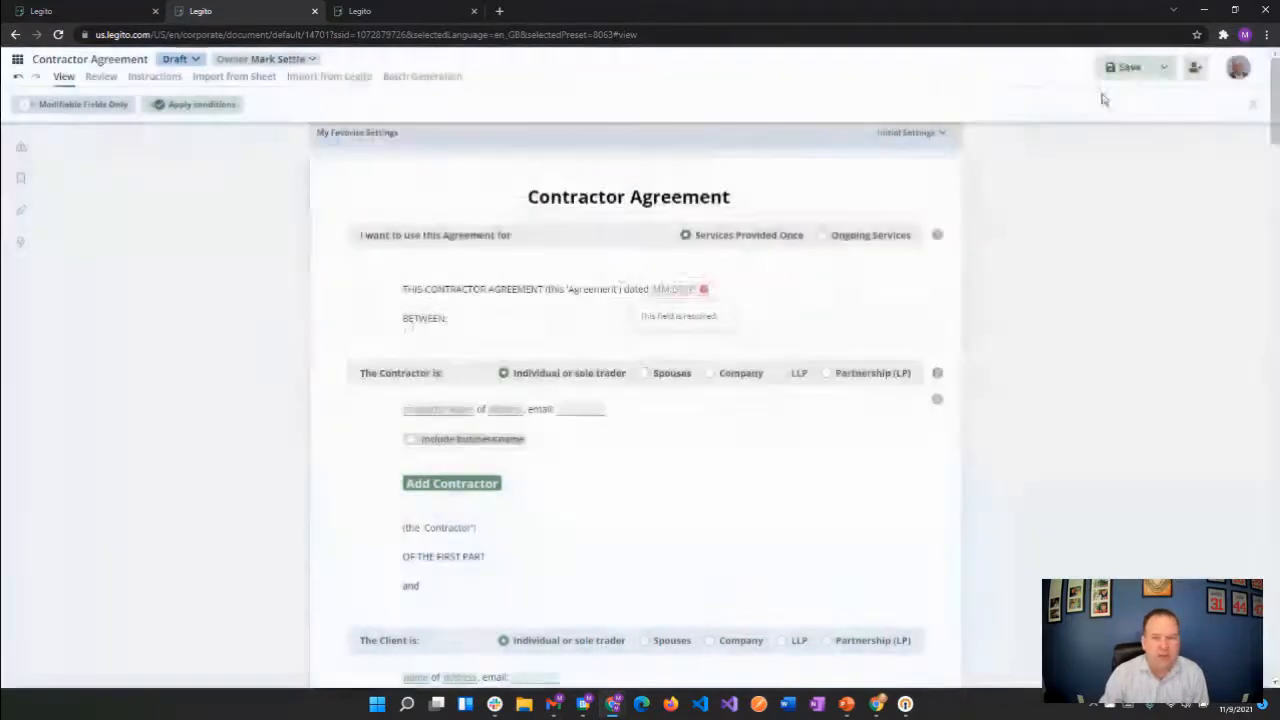
pyautogui.click(1236, 72)
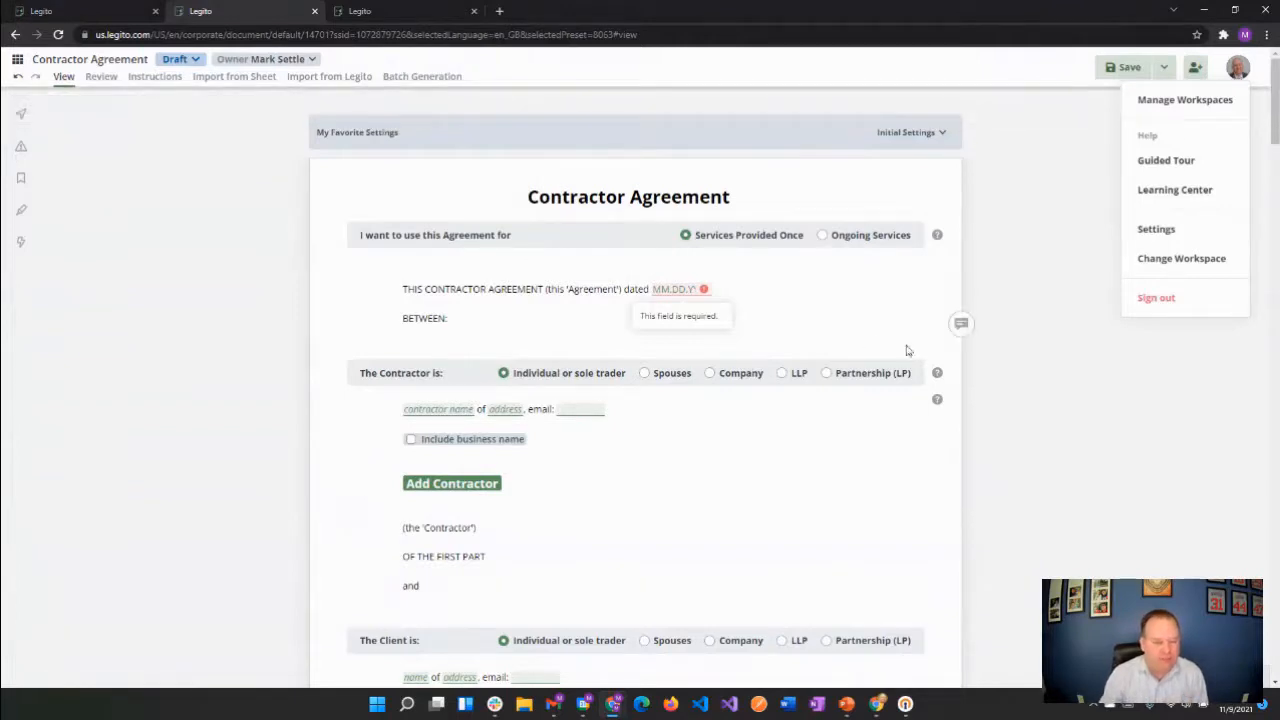
pyautogui.click(1019, 386)
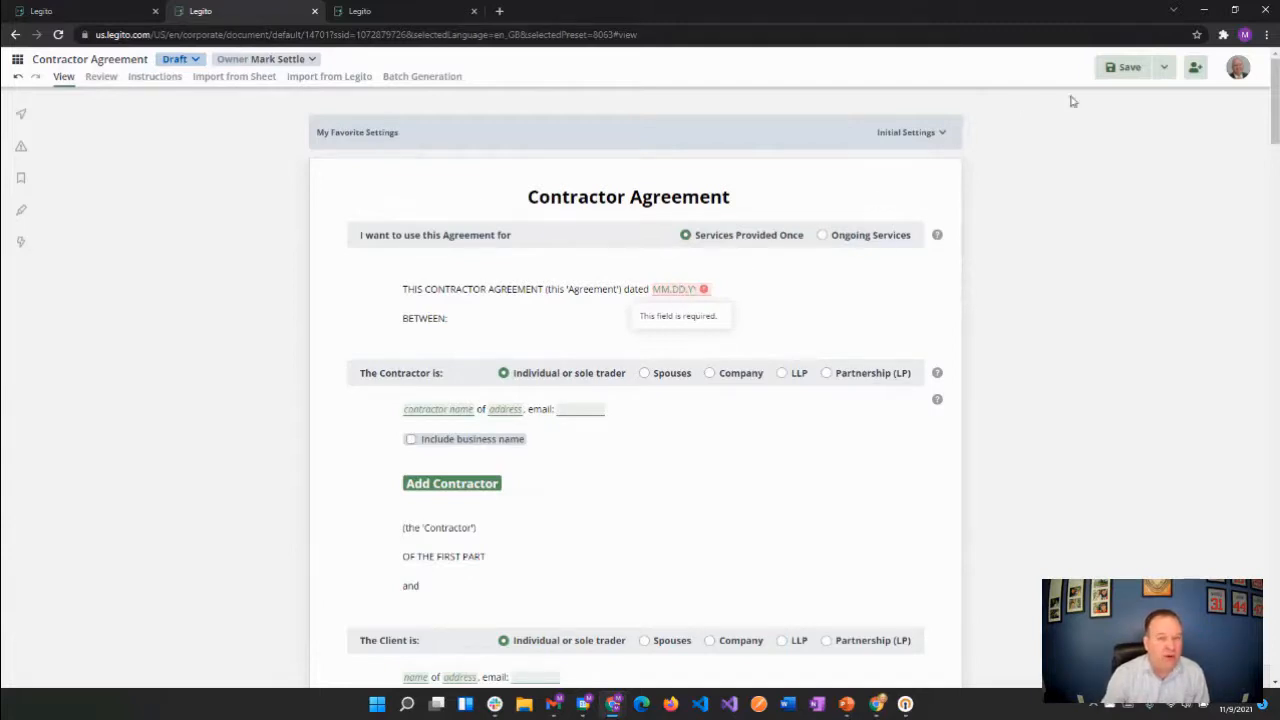
# Set the agreement date to November 9, 2021 and save the document
pyautogui.click(1111, 75)
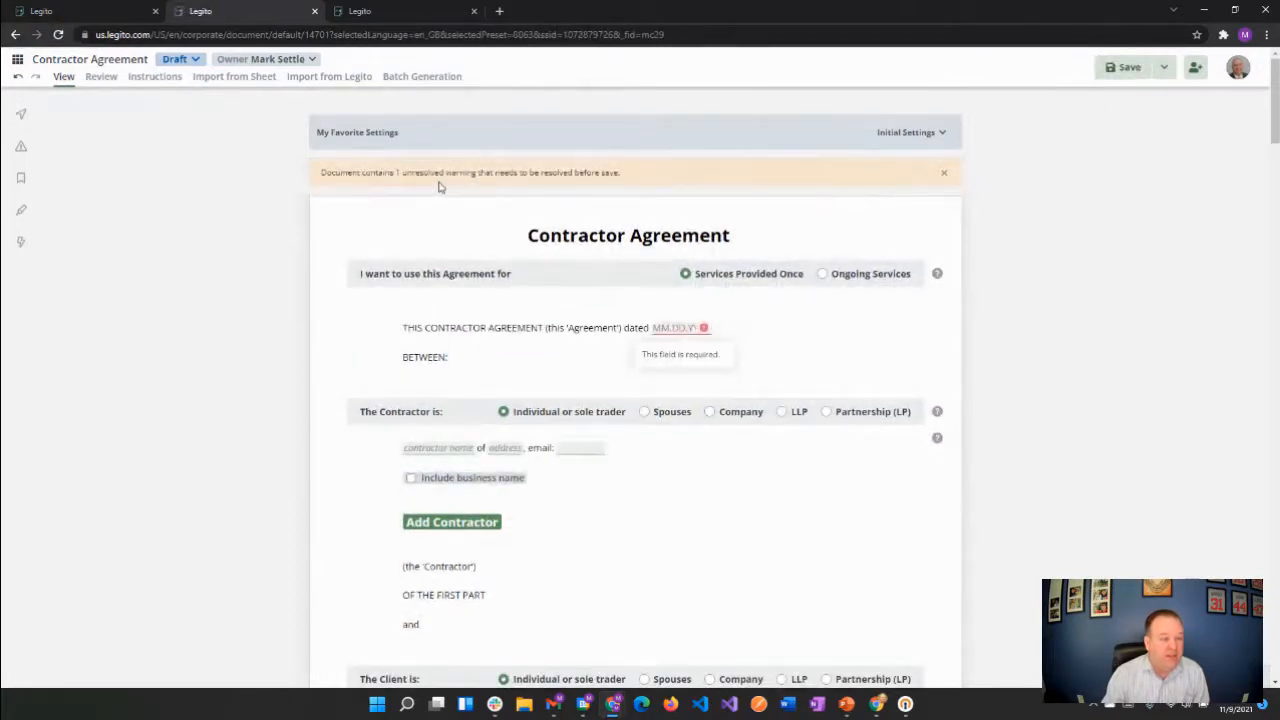
pyautogui.click(669, 327)
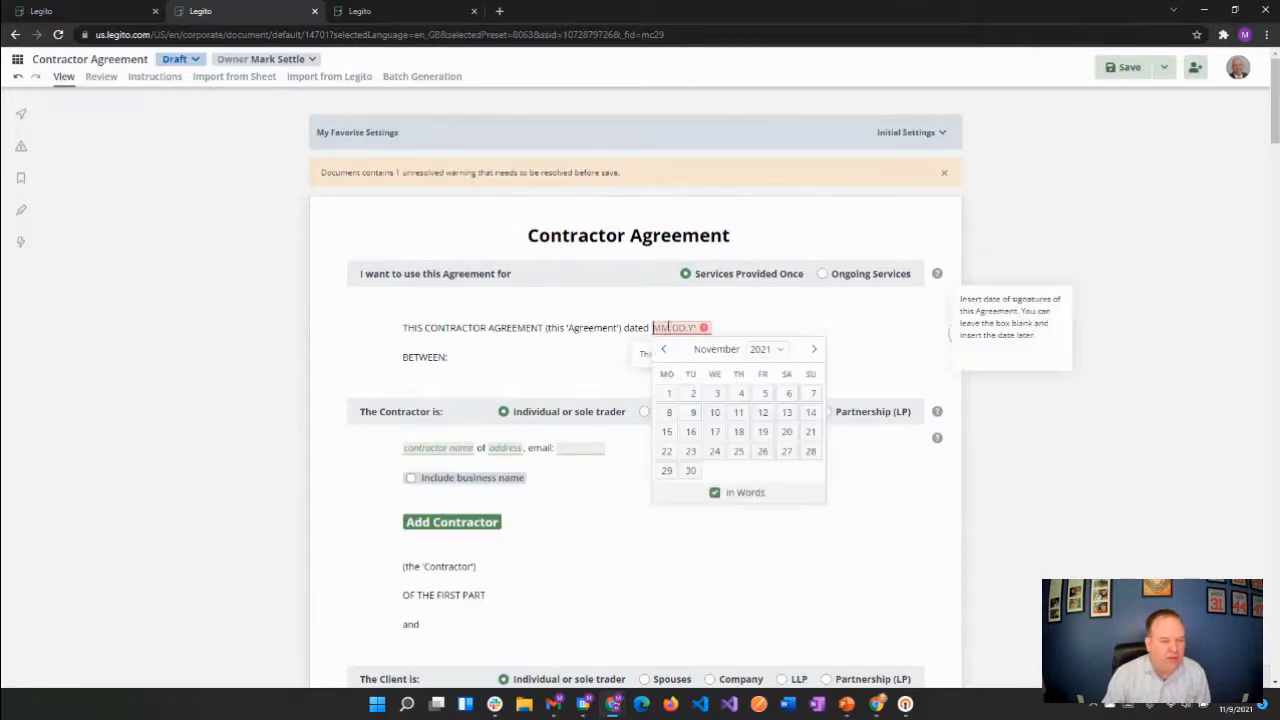
pyautogui.click(690, 412)
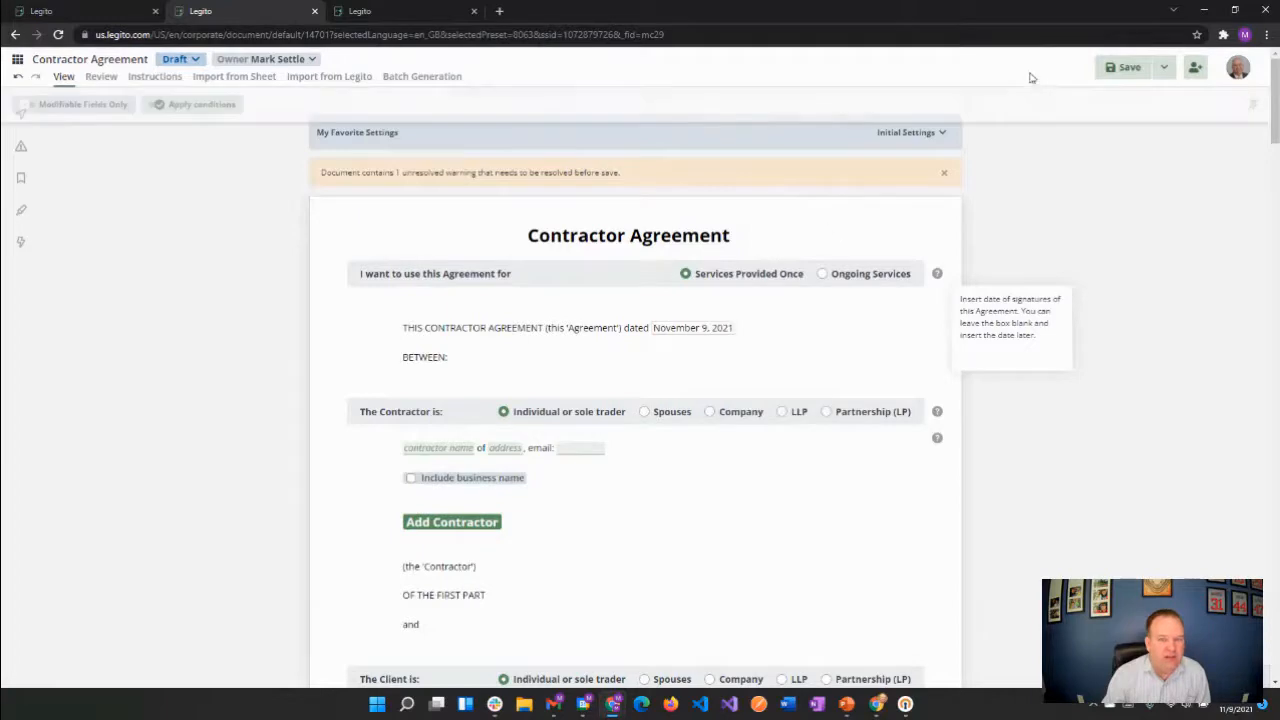
pyautogui.click(1120, 66)
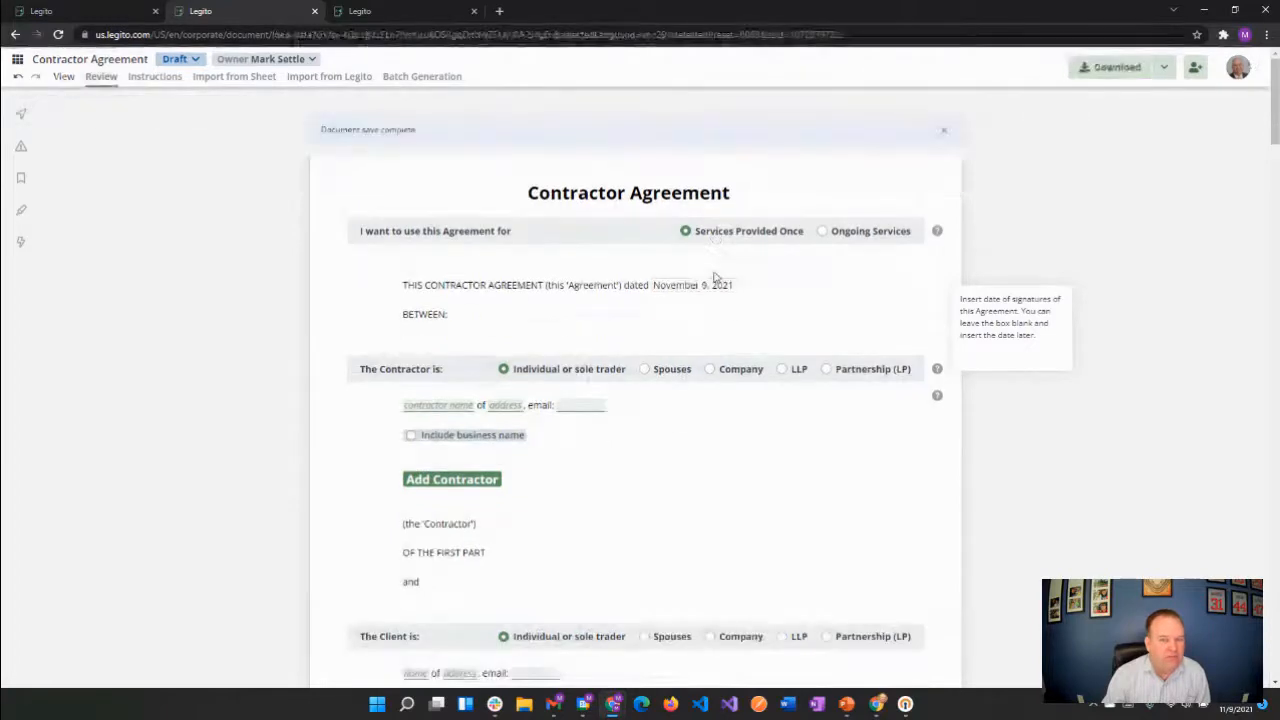
# Step through several of the document's empty inputs and return to the last edited element
pyautogui.click(22, 118)
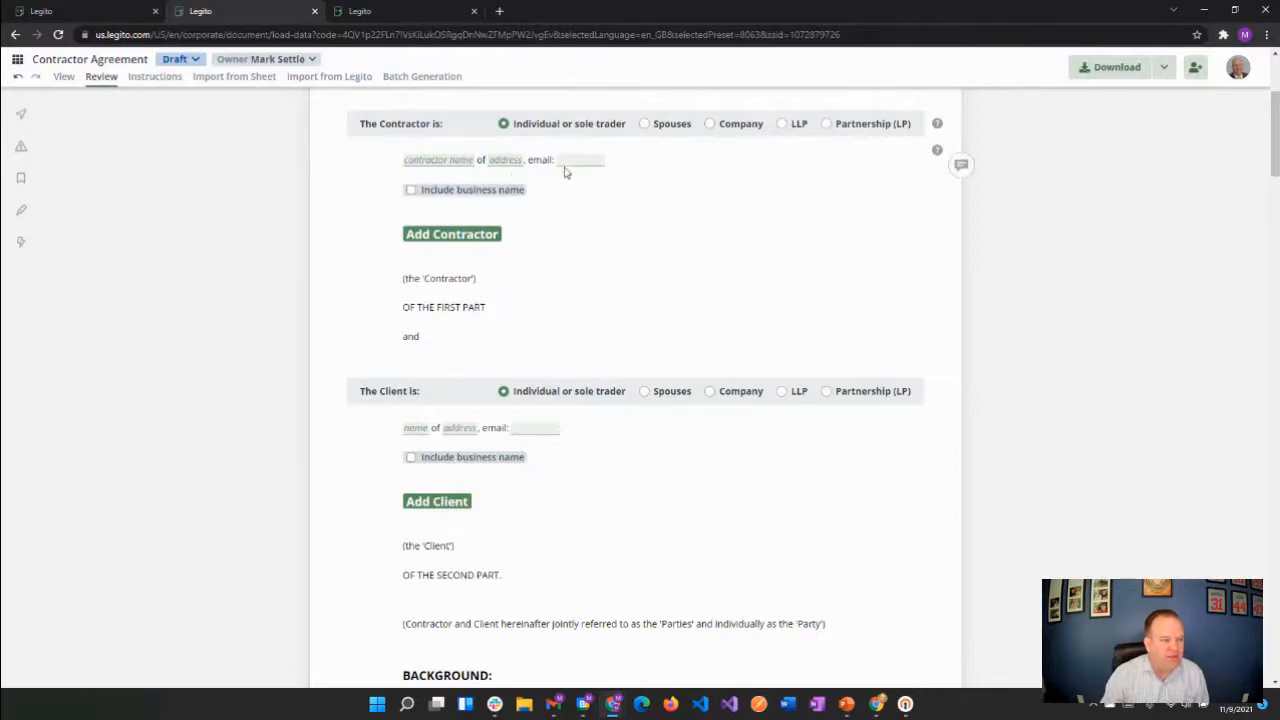
pyautogui.click(18, 117)
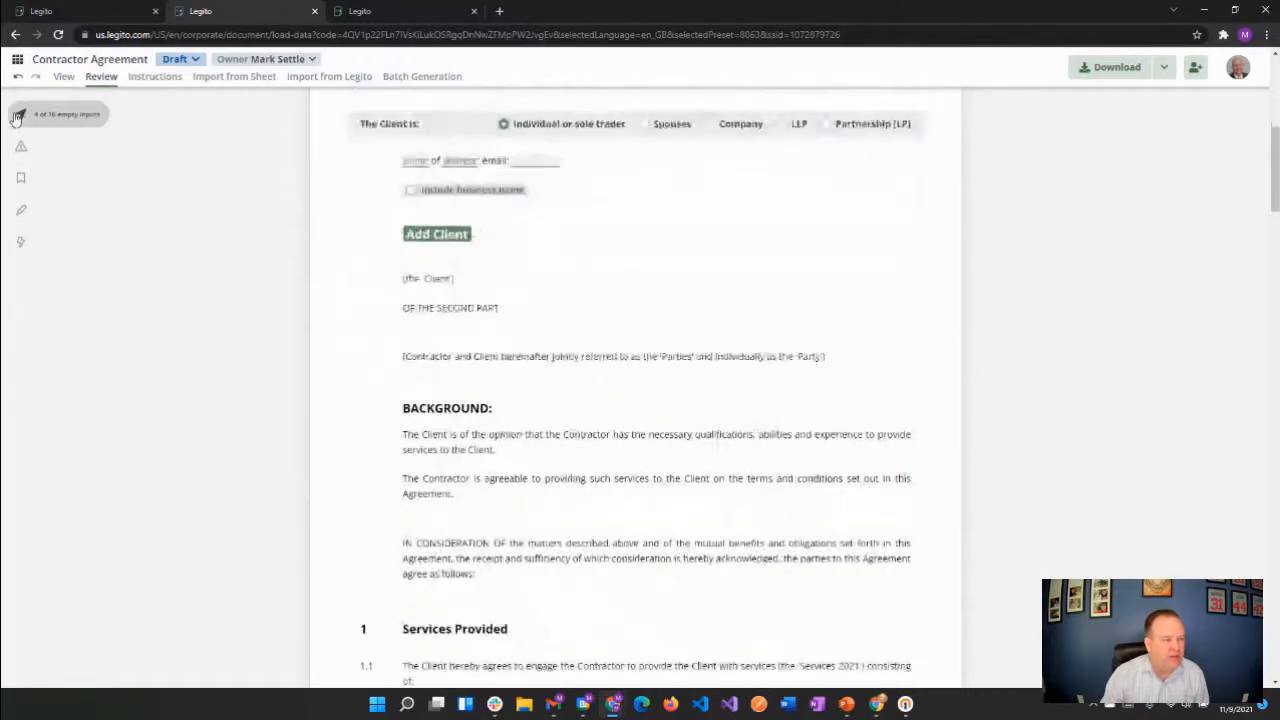
pyautogui.click(18, 117)
pyautogui.click(18, 117)
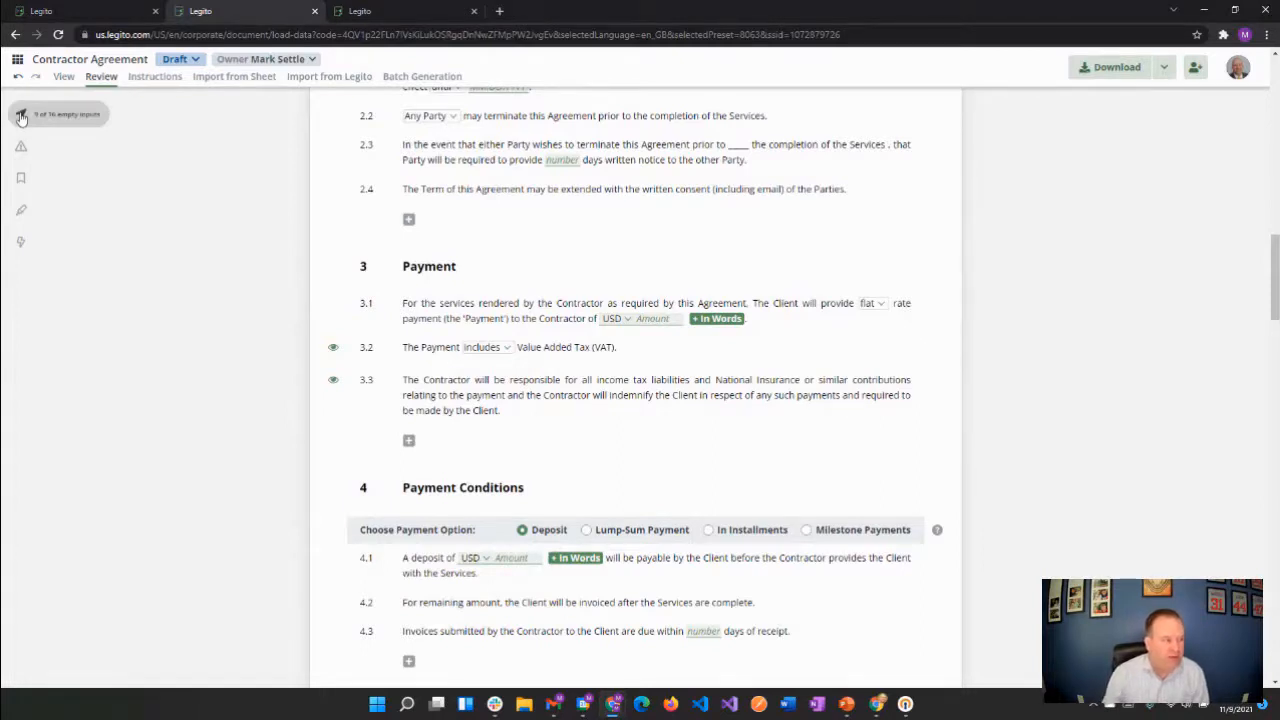
pyautogui.click(21, 180)
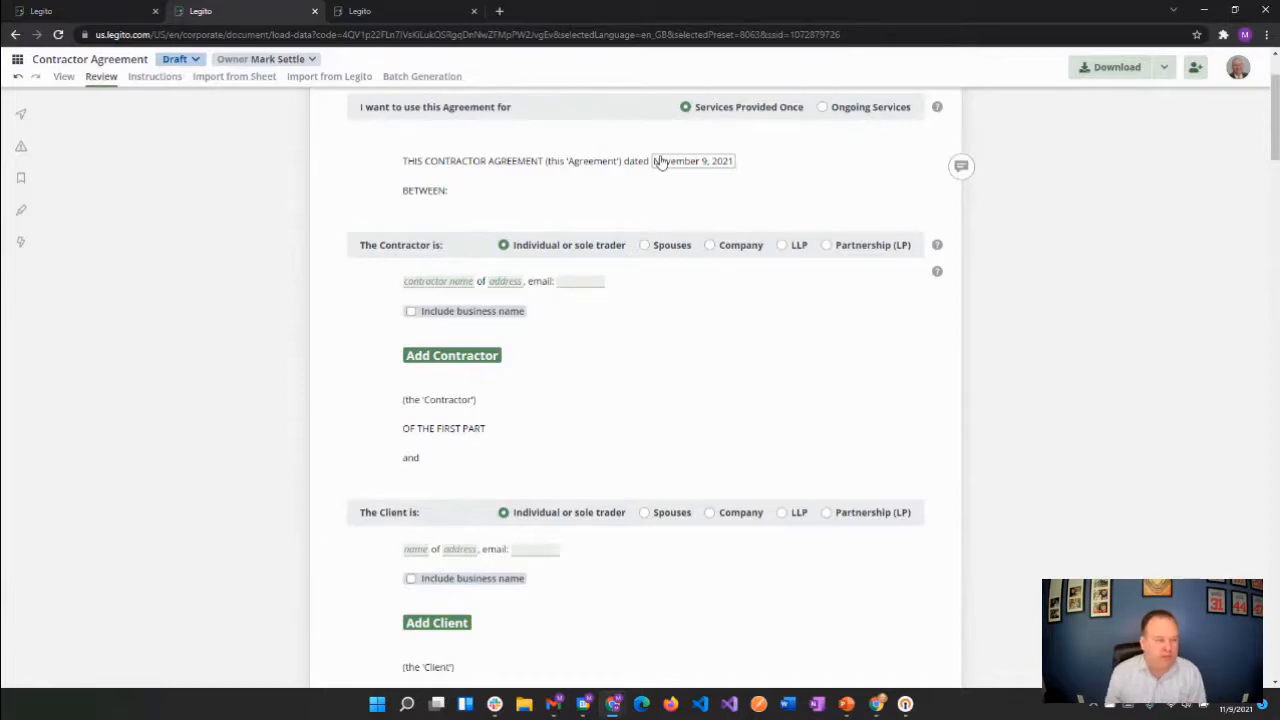
# Turn on Track Changes and pin the options bar open with the Review options shown
pyautogui.click(20, 218)
pyautogui.click(92, 82)
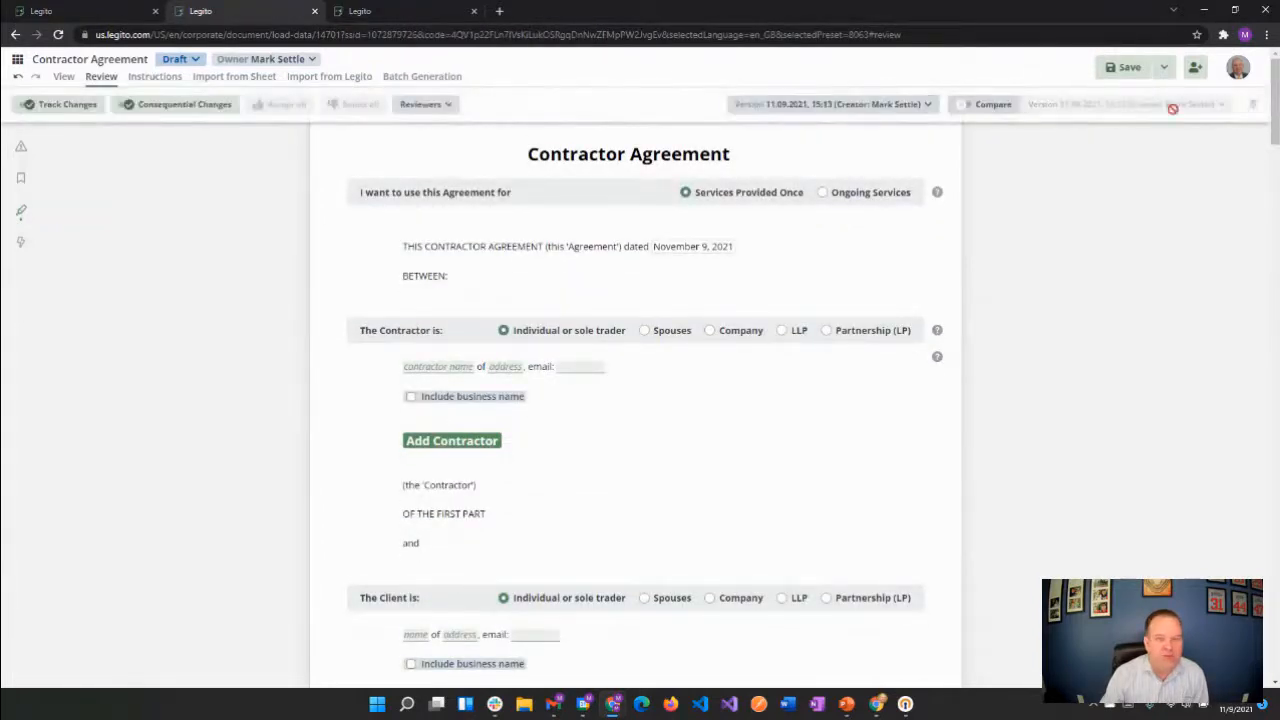
pyautogui.click(1253, 105)
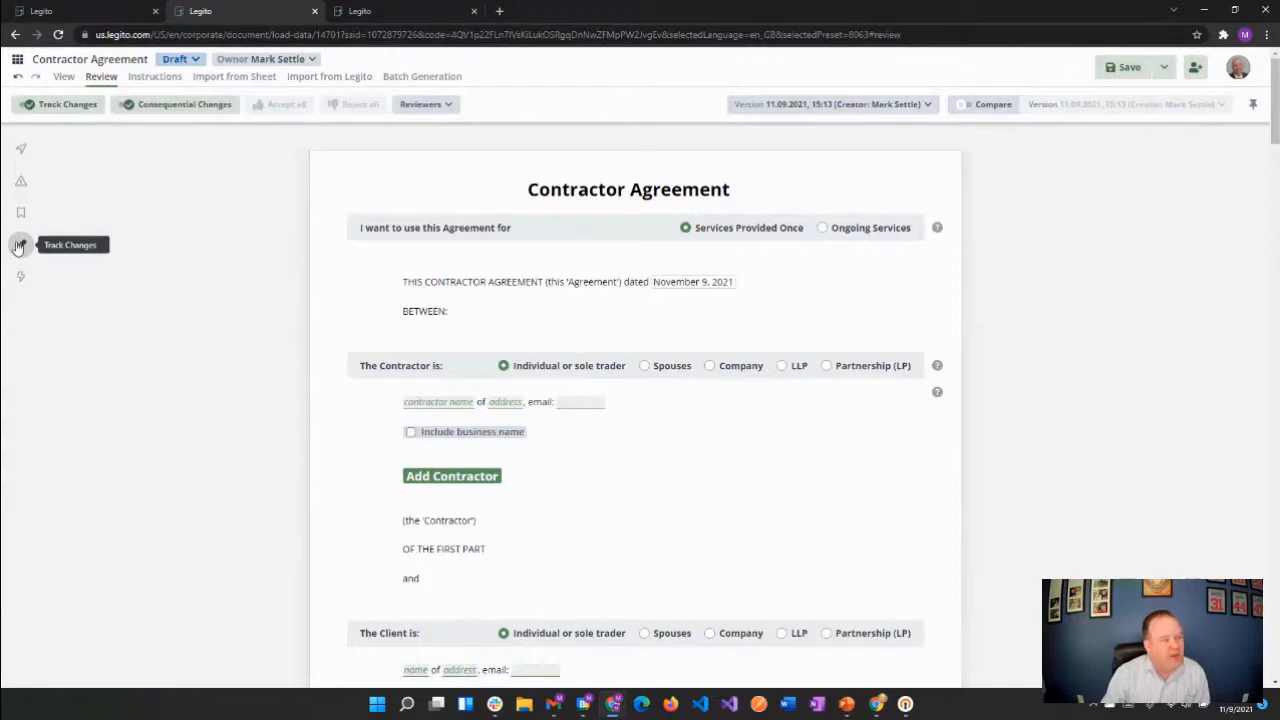
# Turn off Track Changes and bring back the View options
pyautogui.click(18, 247)
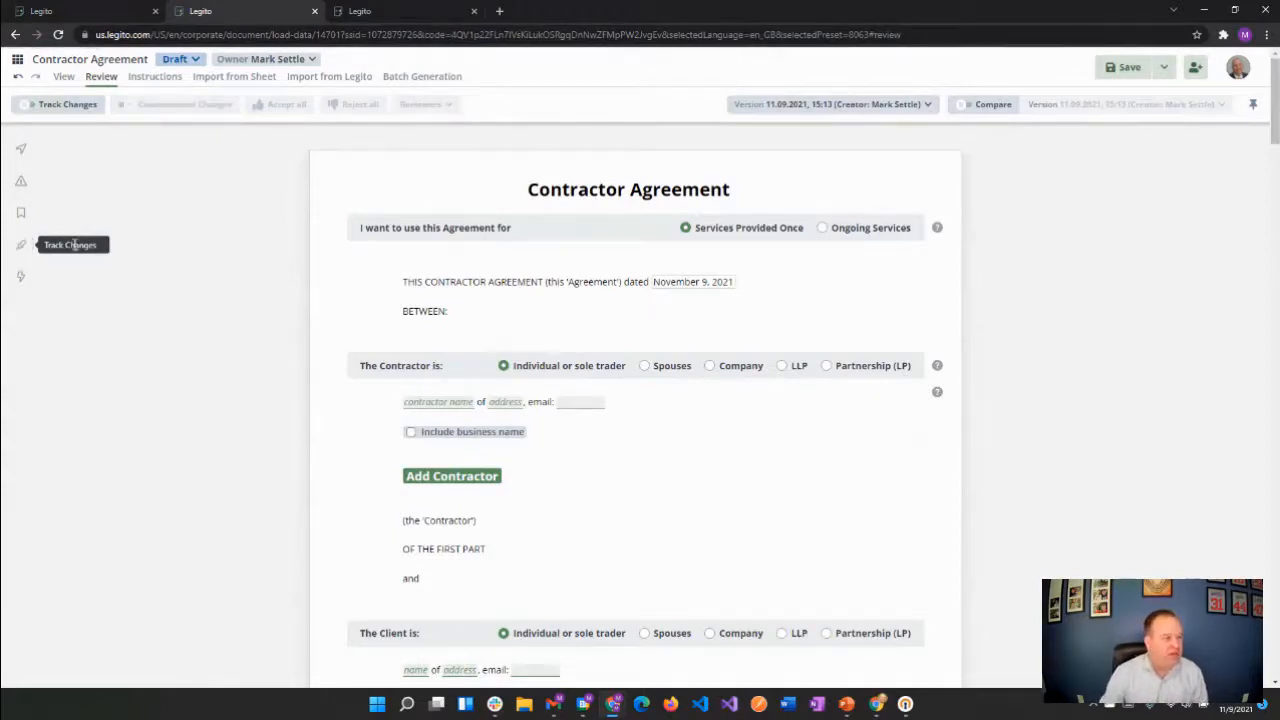
pyautogui.click(63, 77)
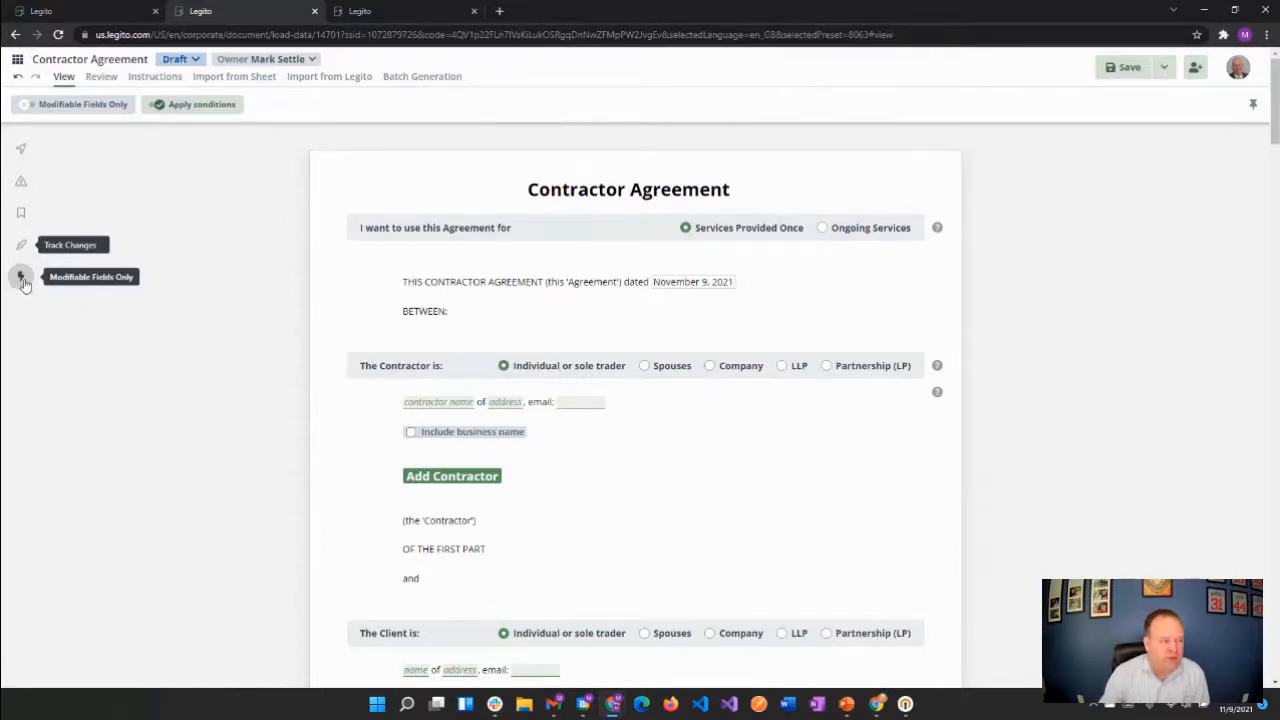
# Turn on Modifiable Fields Only and turn it off again in the View options, then unpin the options bar
pyautogui.click(18, 279)
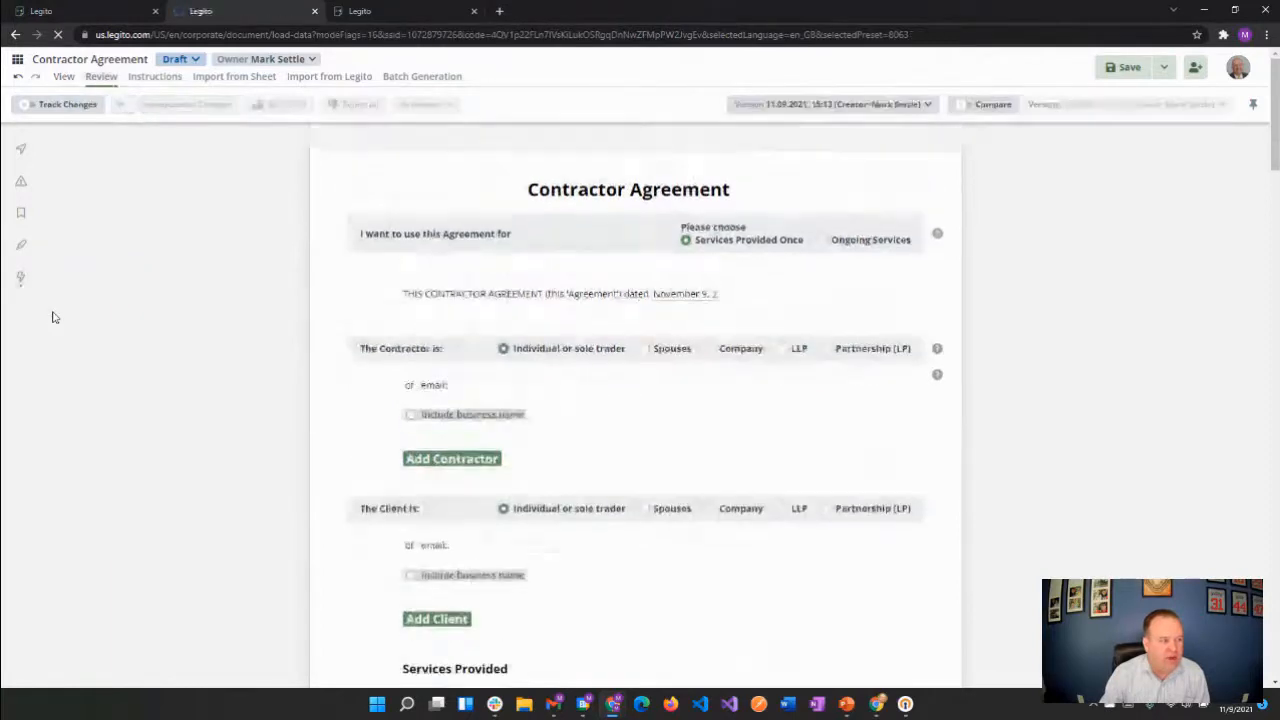
pyautogui.click(57, 78)
pyautogui.click(38, 108)
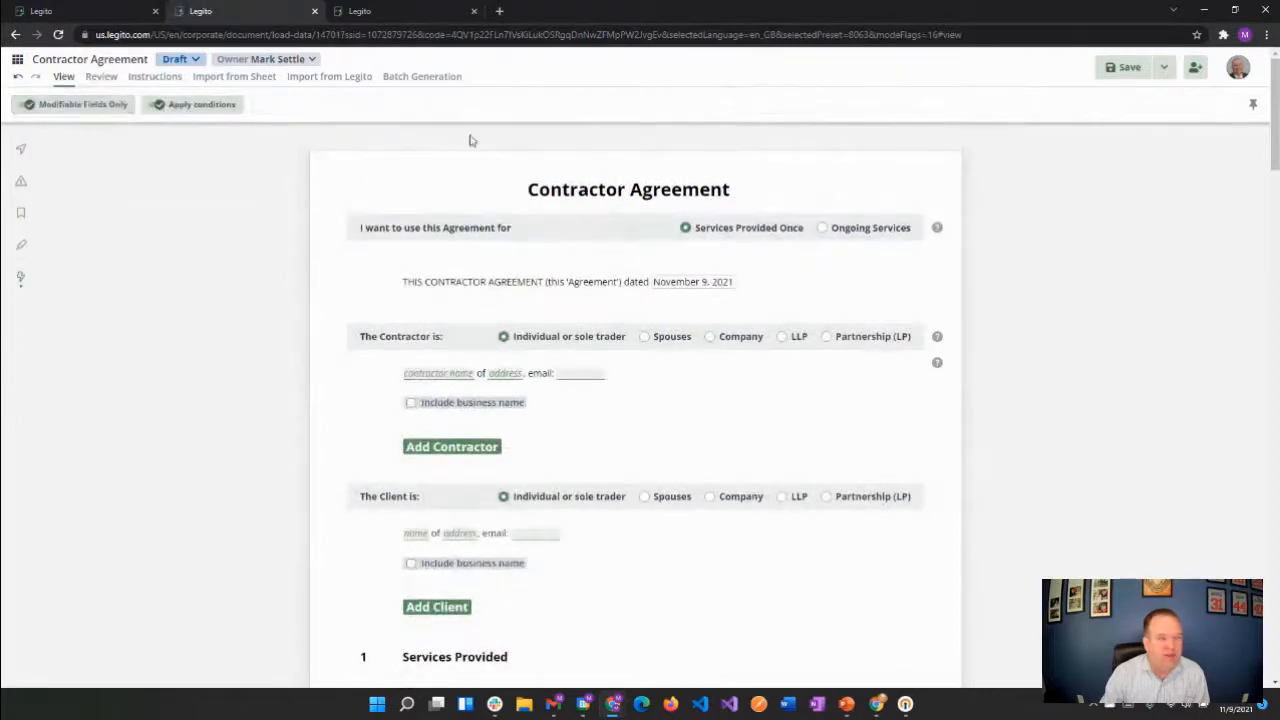
pyautogui.click(1257, 106)
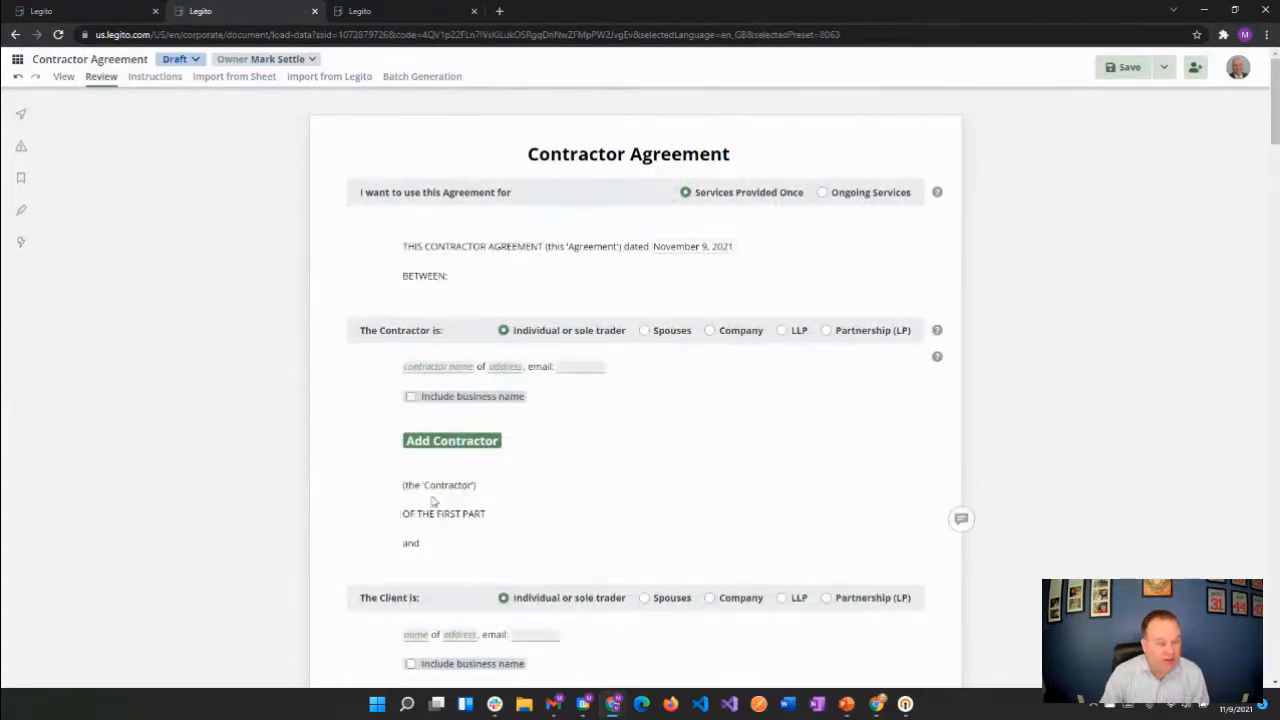
# Limit the Contractor Agreement to its modifiable fields, look through the shortened document and restore the full text
pyautogui.click(20, 241)
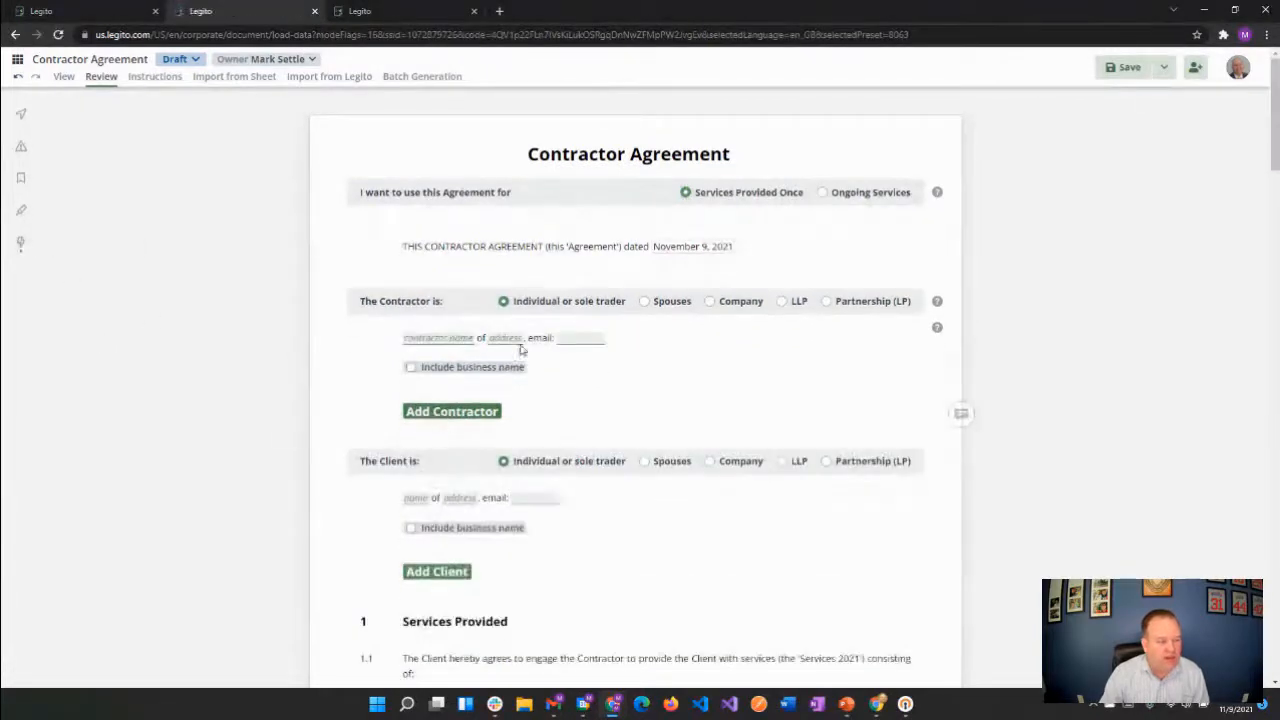
pyautogui.scroll(-1, 497, 490)
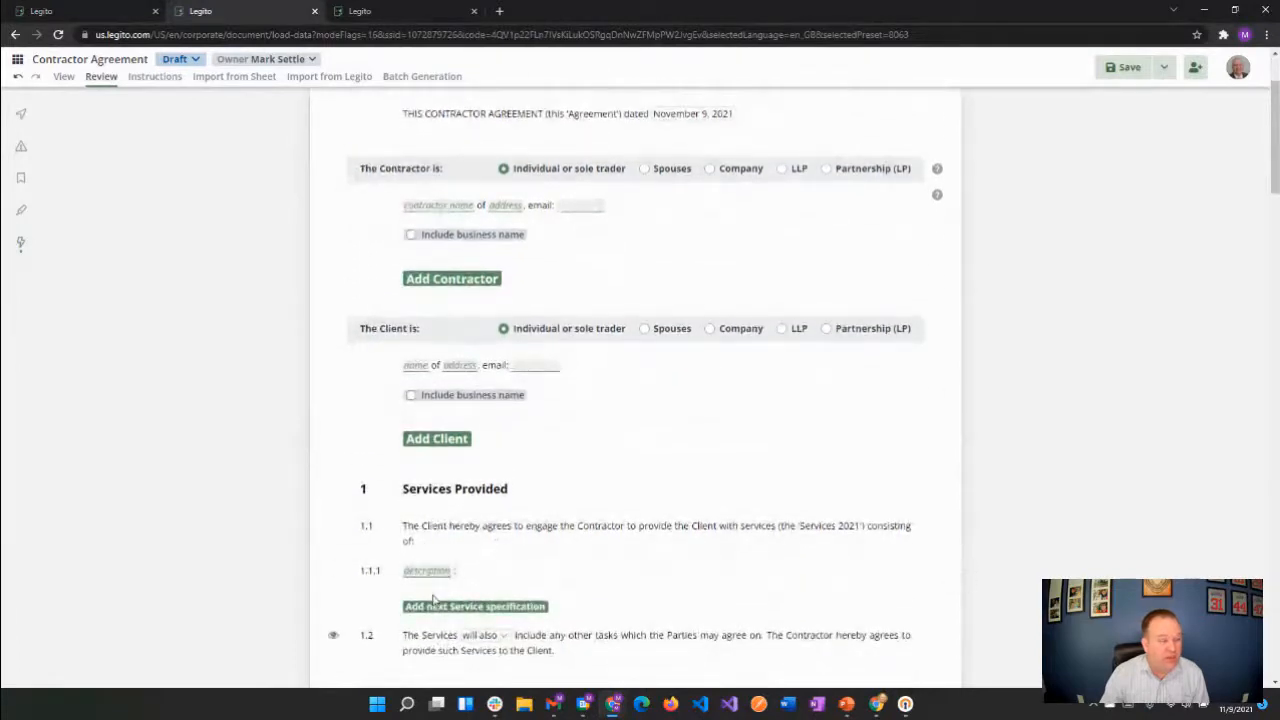
pyautogui.click(21, 248)
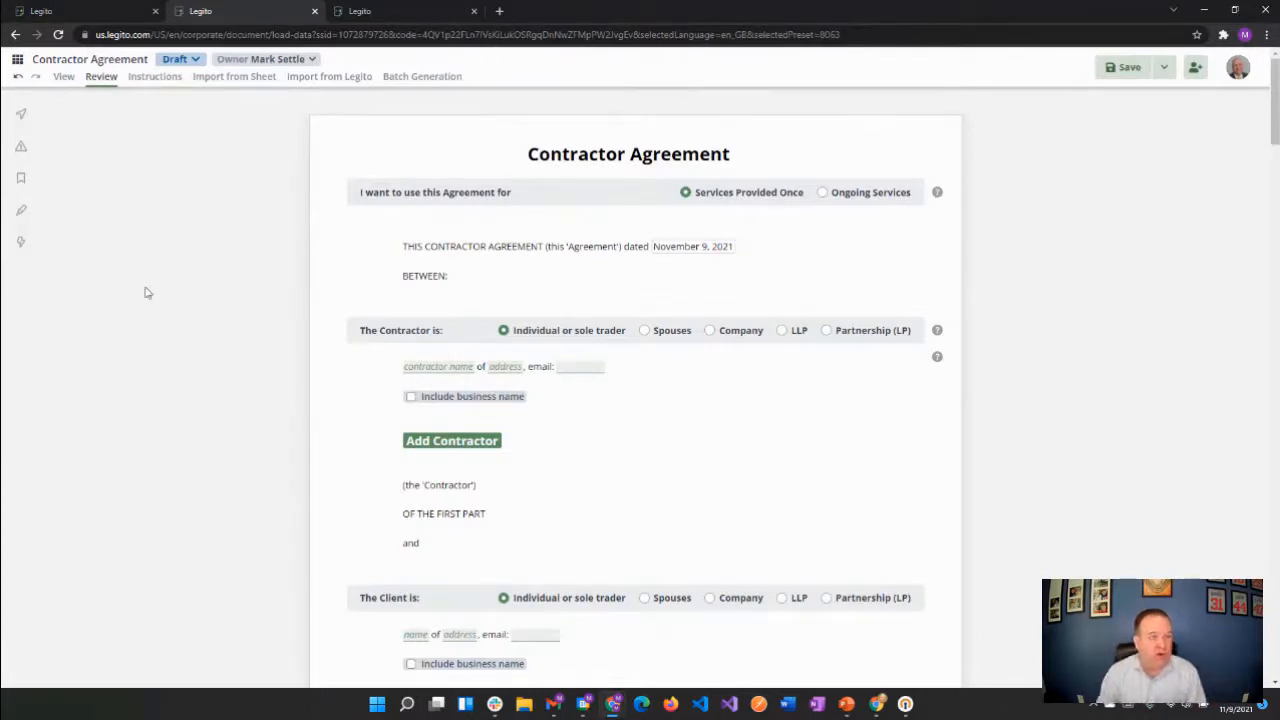
# Try to save the Loan Agreement open in the other browser tab and jump to its first warning
pyautogui.click(368, 16)
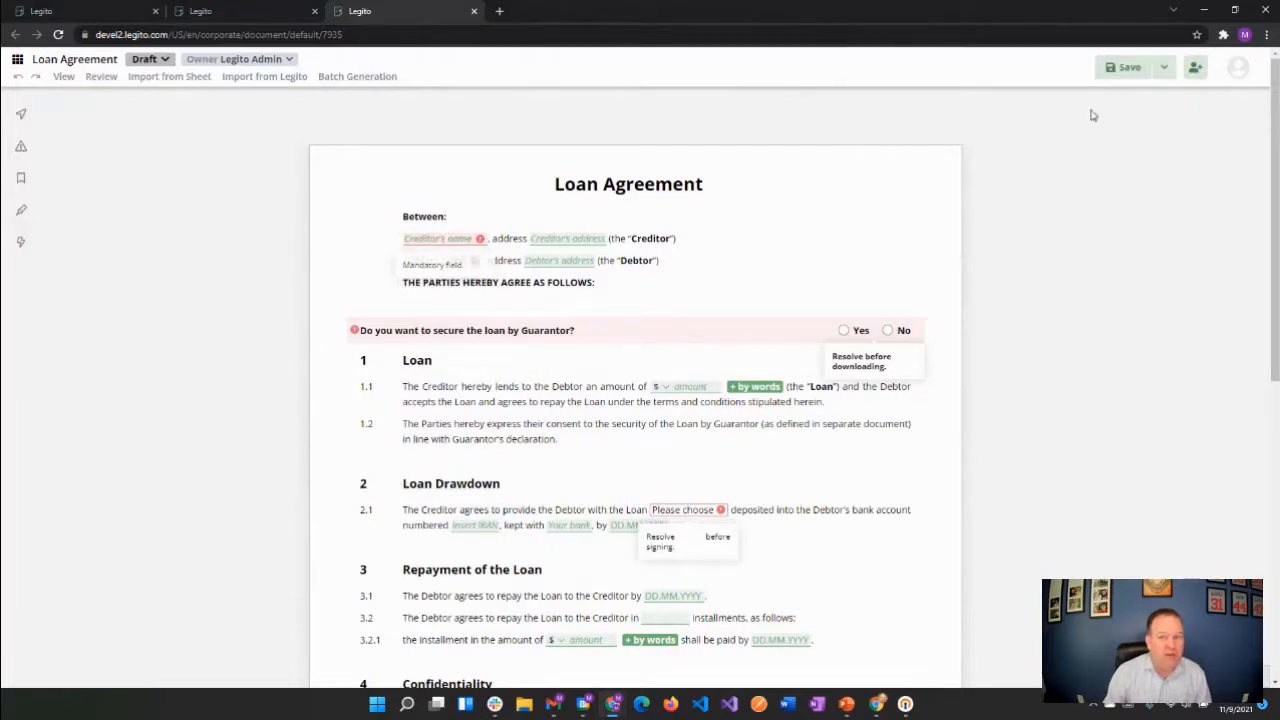
pyautogui.click(1108, 67)
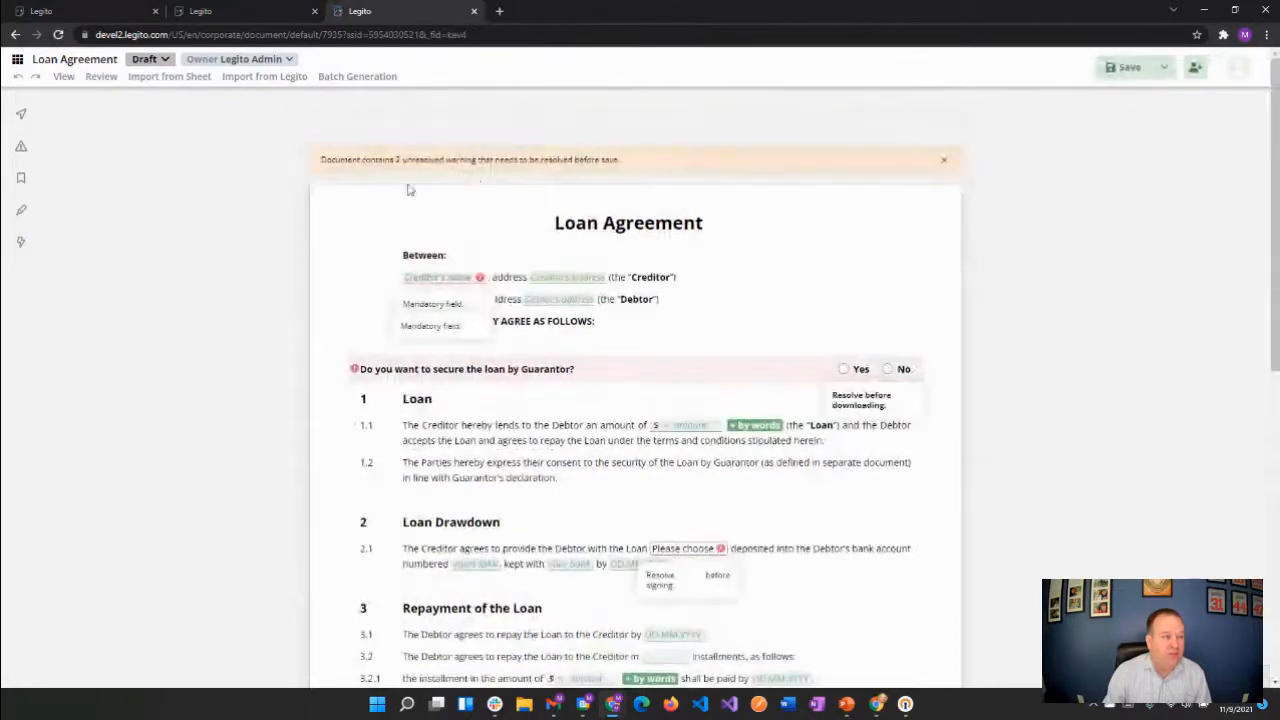
pyautogui.click(20, 147)
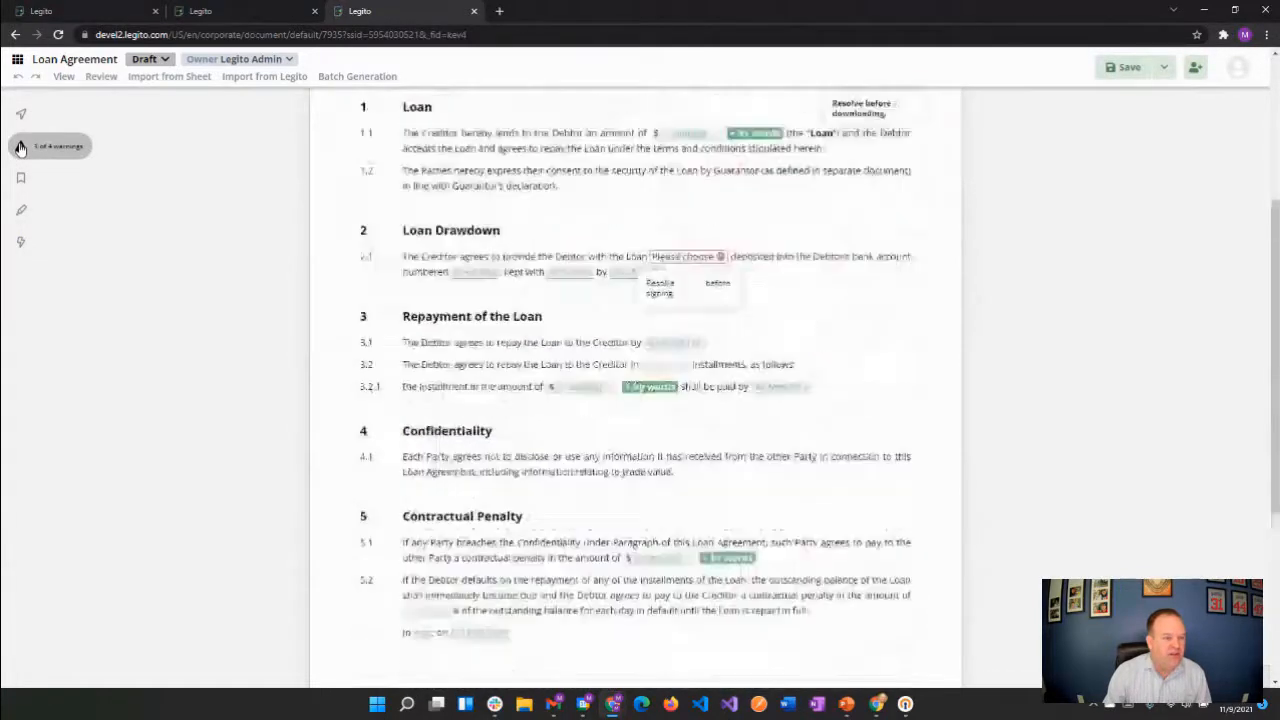
# Enter ABC Company as the creditor's name and XYZ Company as the debtor's name, and save the Loan Agreement
pyautogui.click(421, 192)
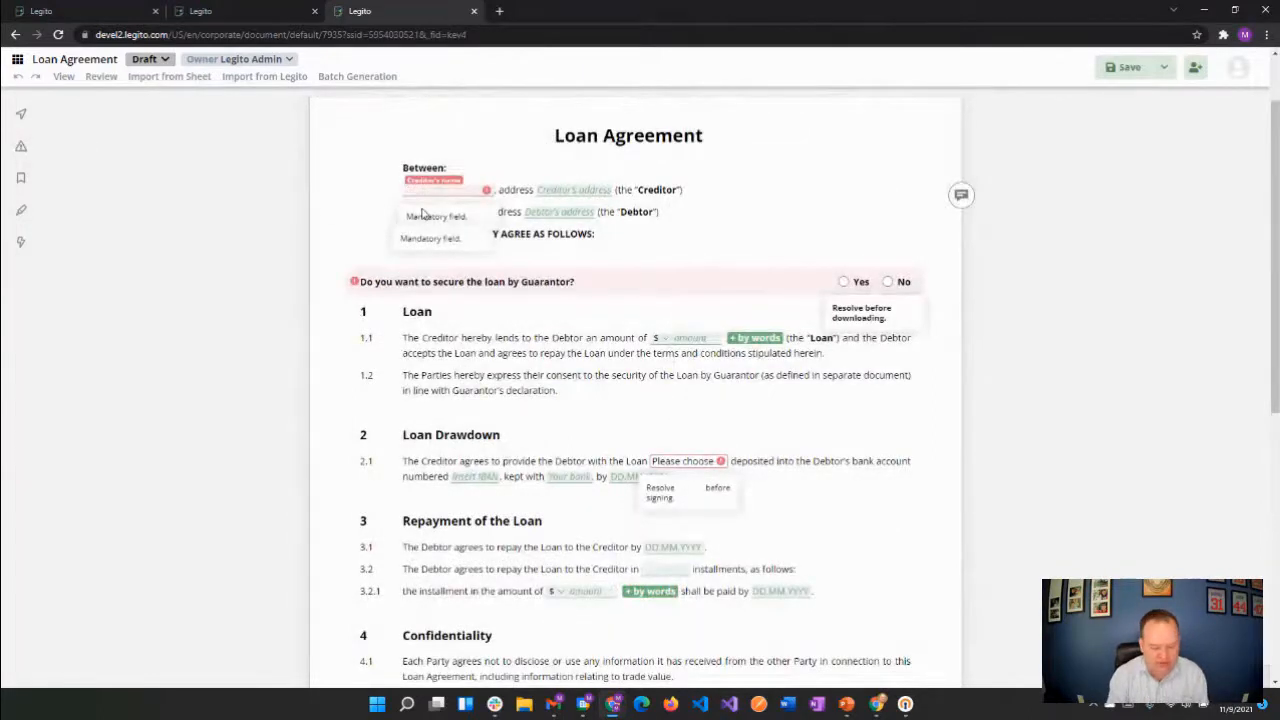
pyautogui.write('ABC CO.')
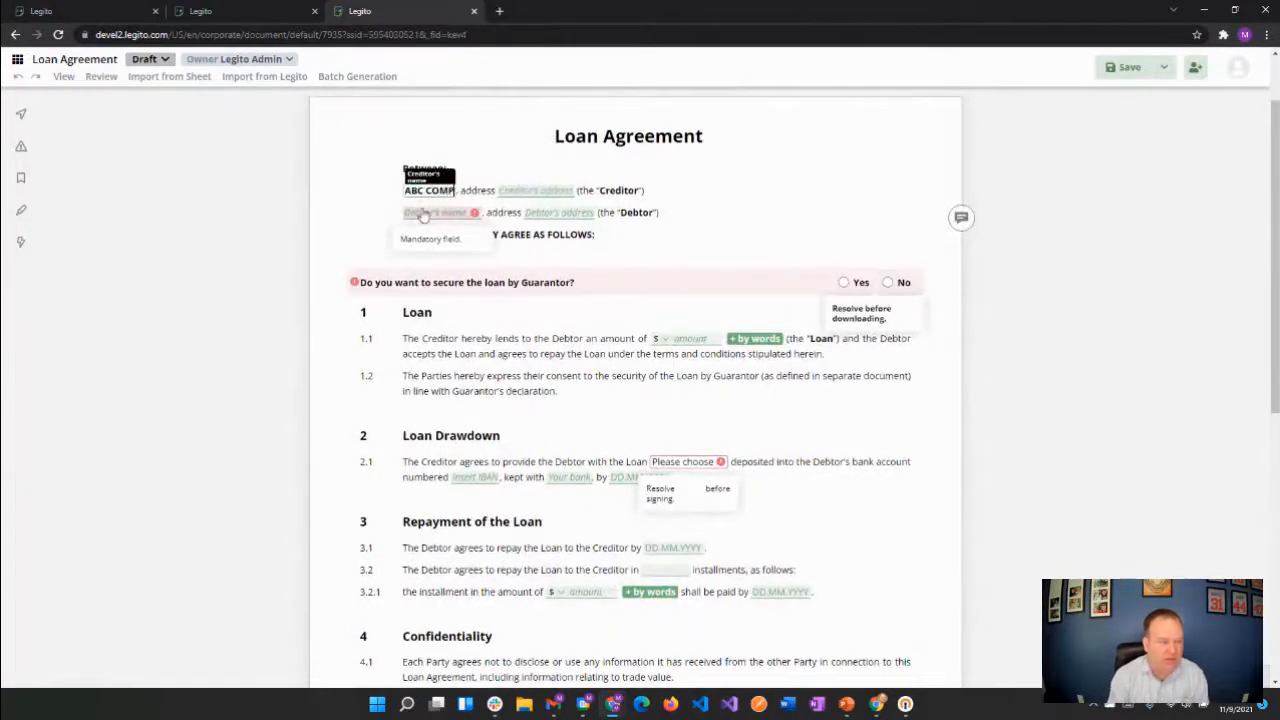
pyautogui.press('BackSpace')
pyautogui.press('BackSpace')
pyautogui.write('ompany')
pyautogui.click(423, 212)
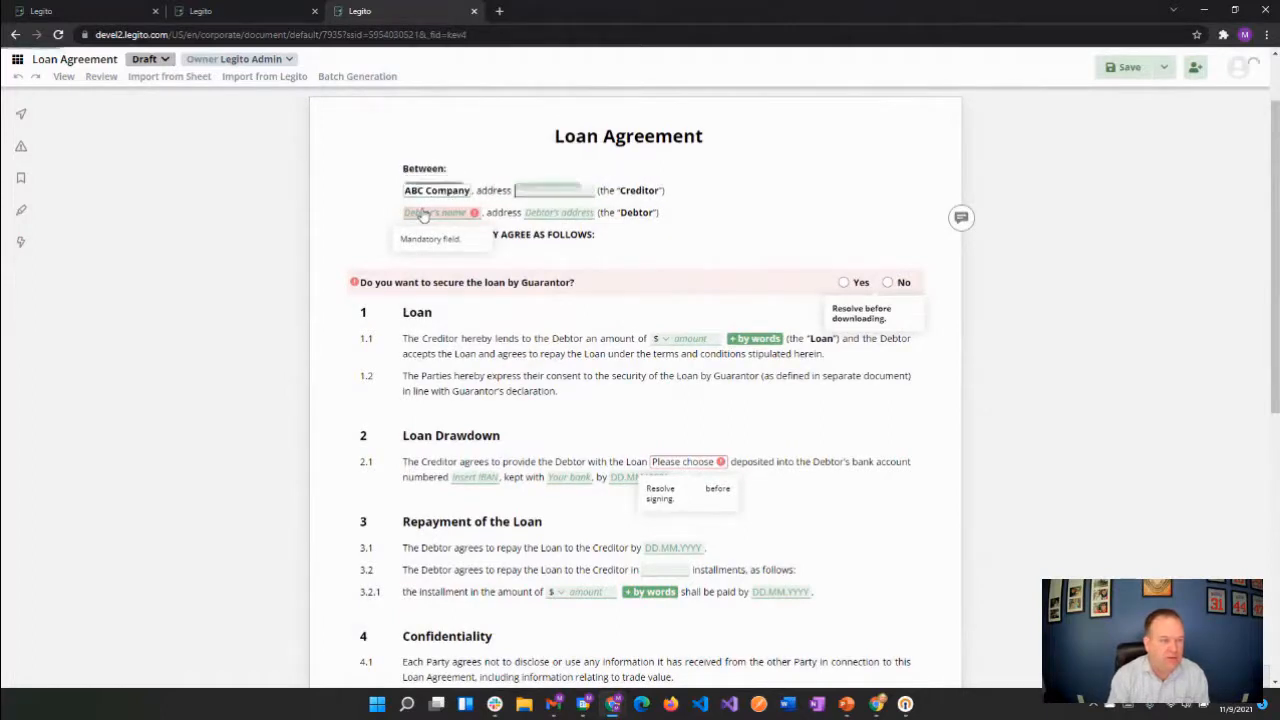
pyautogui.write('XYZ')
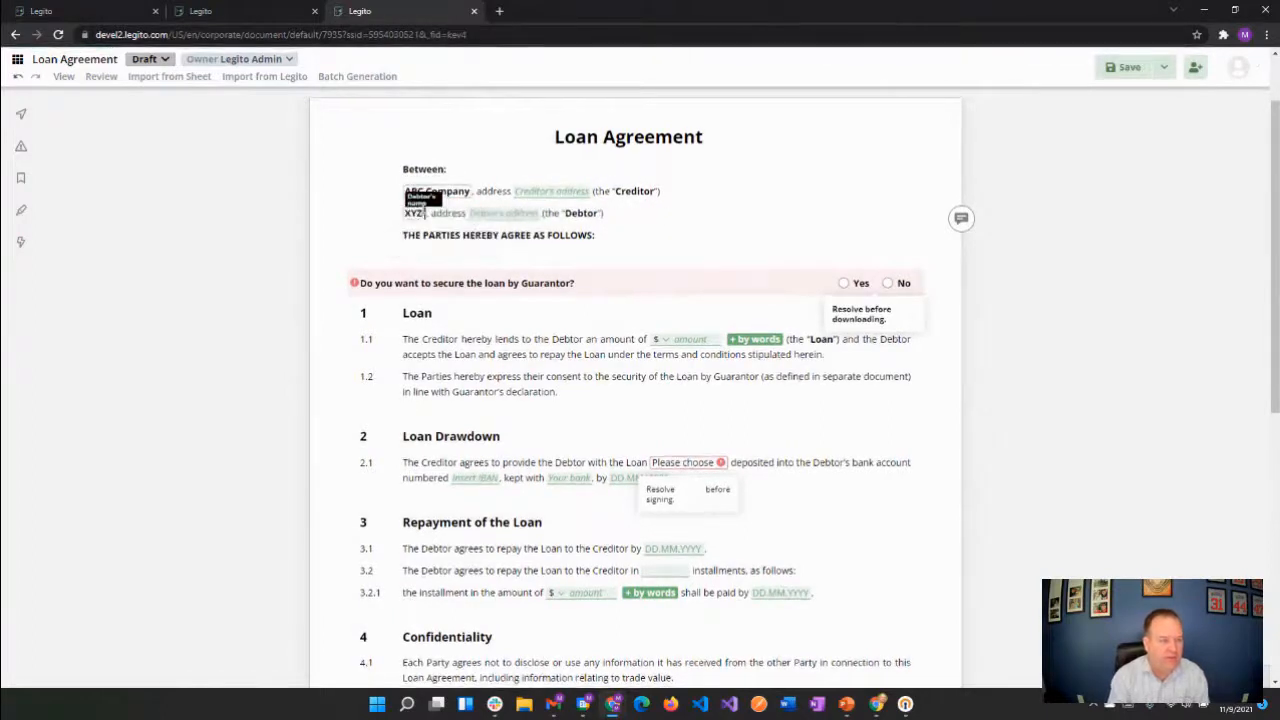
pyautogui.write(' Company')
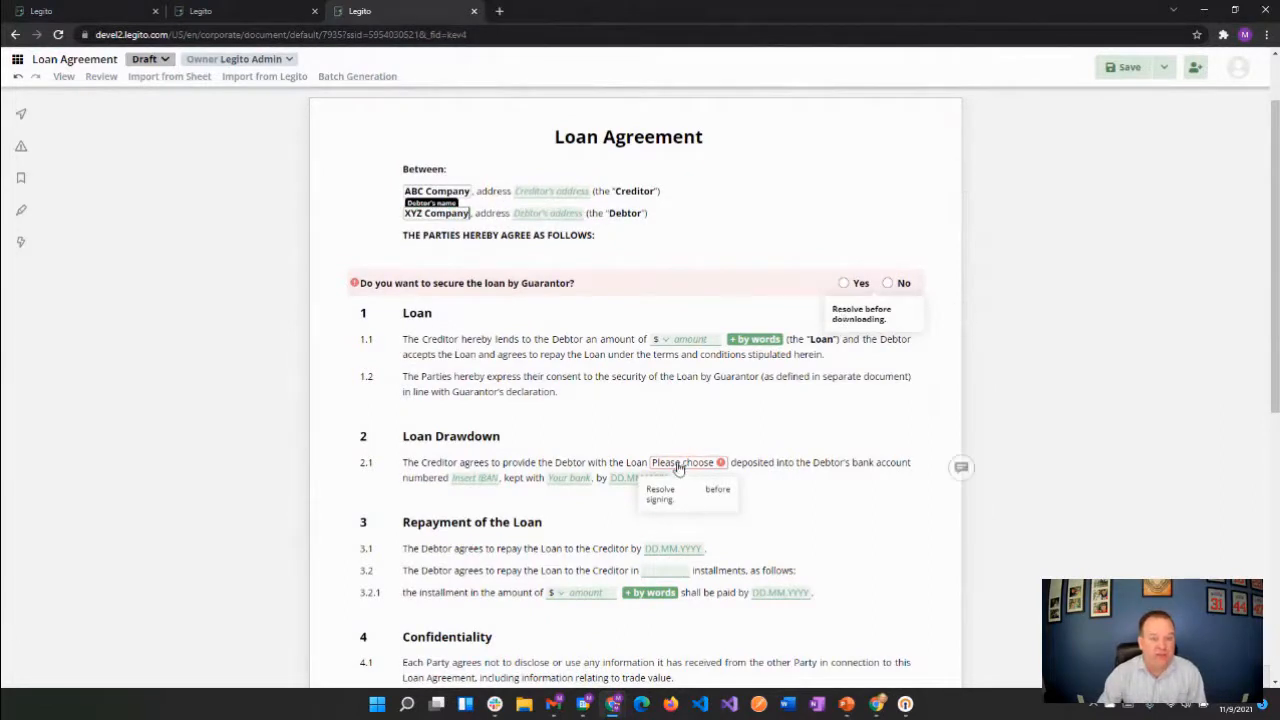
pyautogui.click(1107, 67)
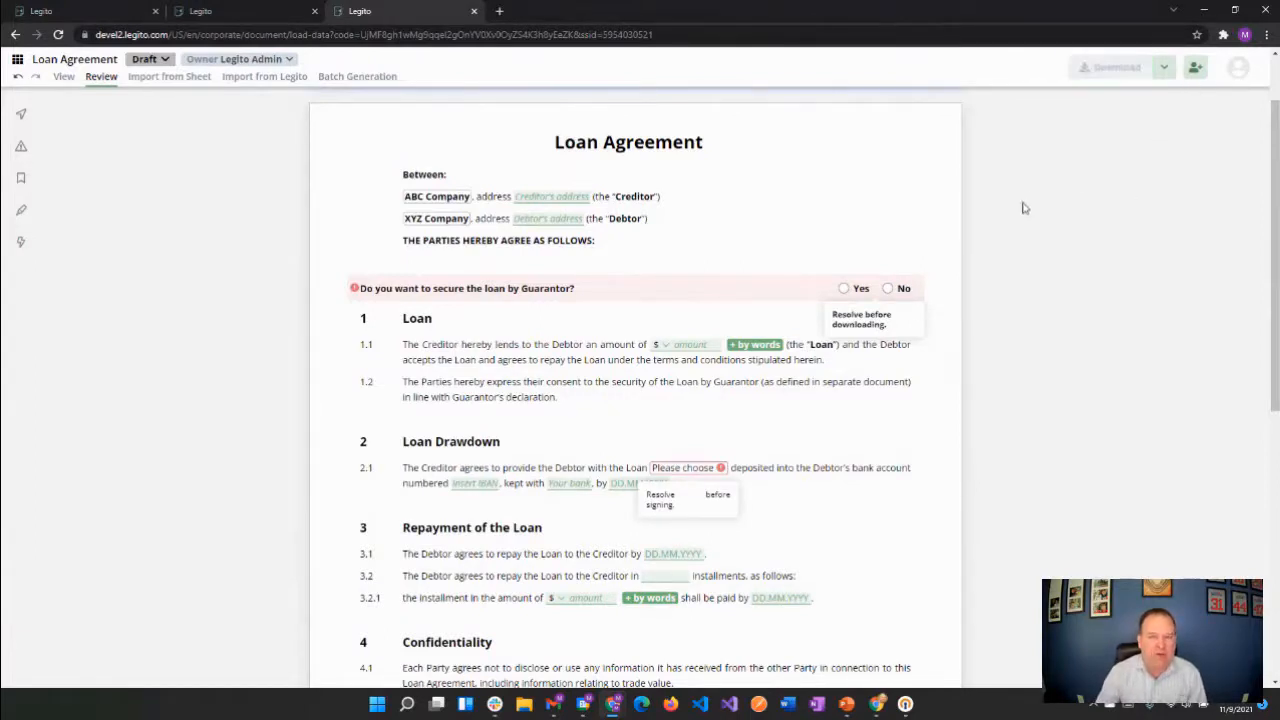
# Answer Yes to securing the loan by Guarantor and set clause 2.1 to "by a bank transfer", saving after each choice
pyautogui.click(843, 288)
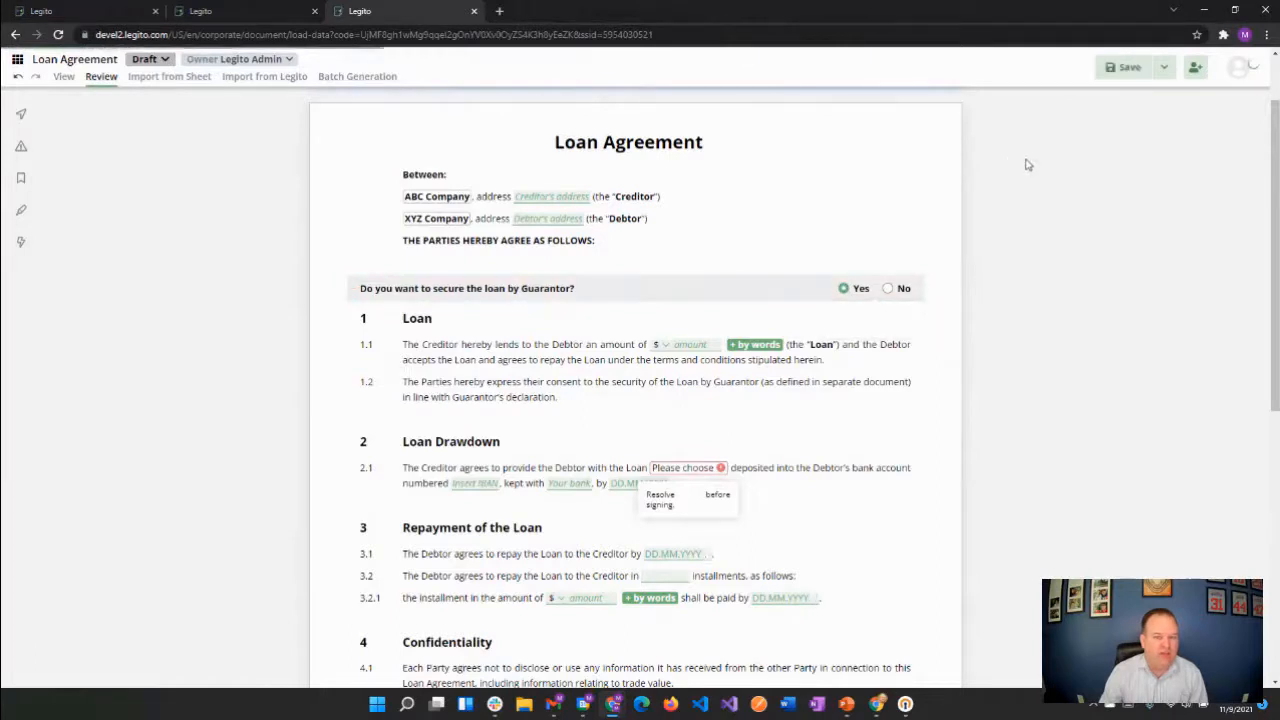
pyautogui.click(1112, 72)
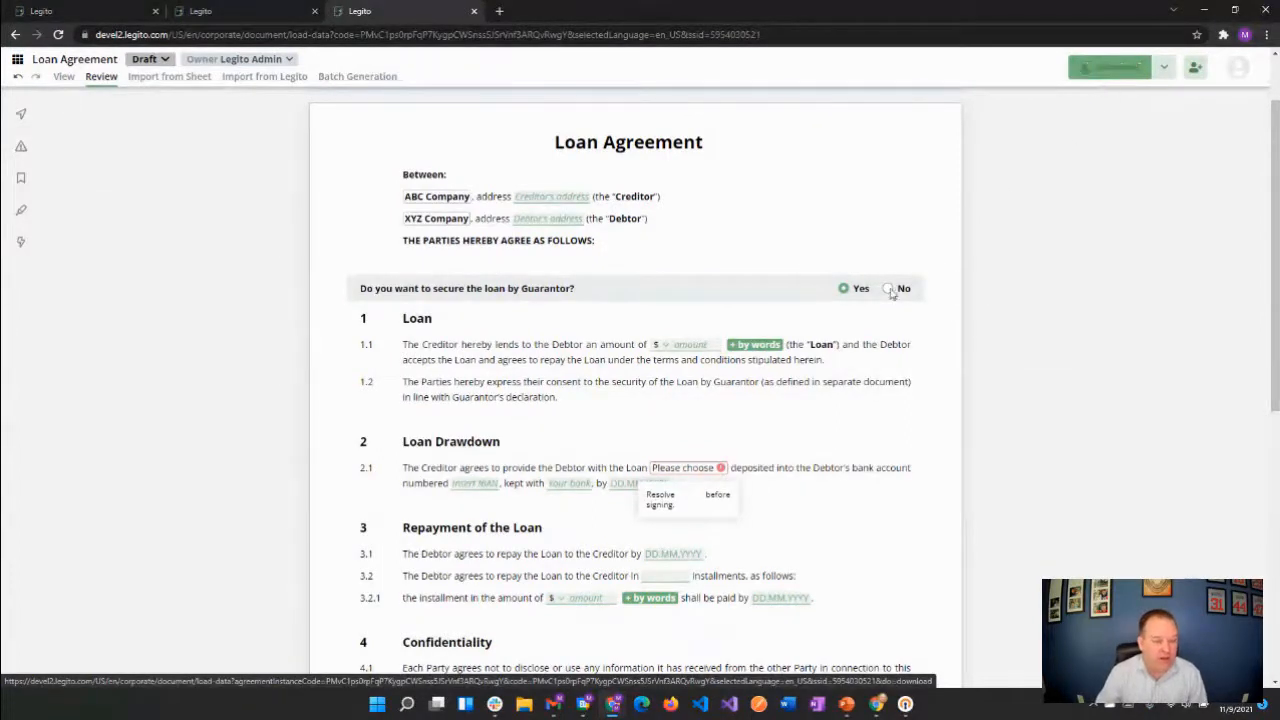
pyautogui.click(702, 476)
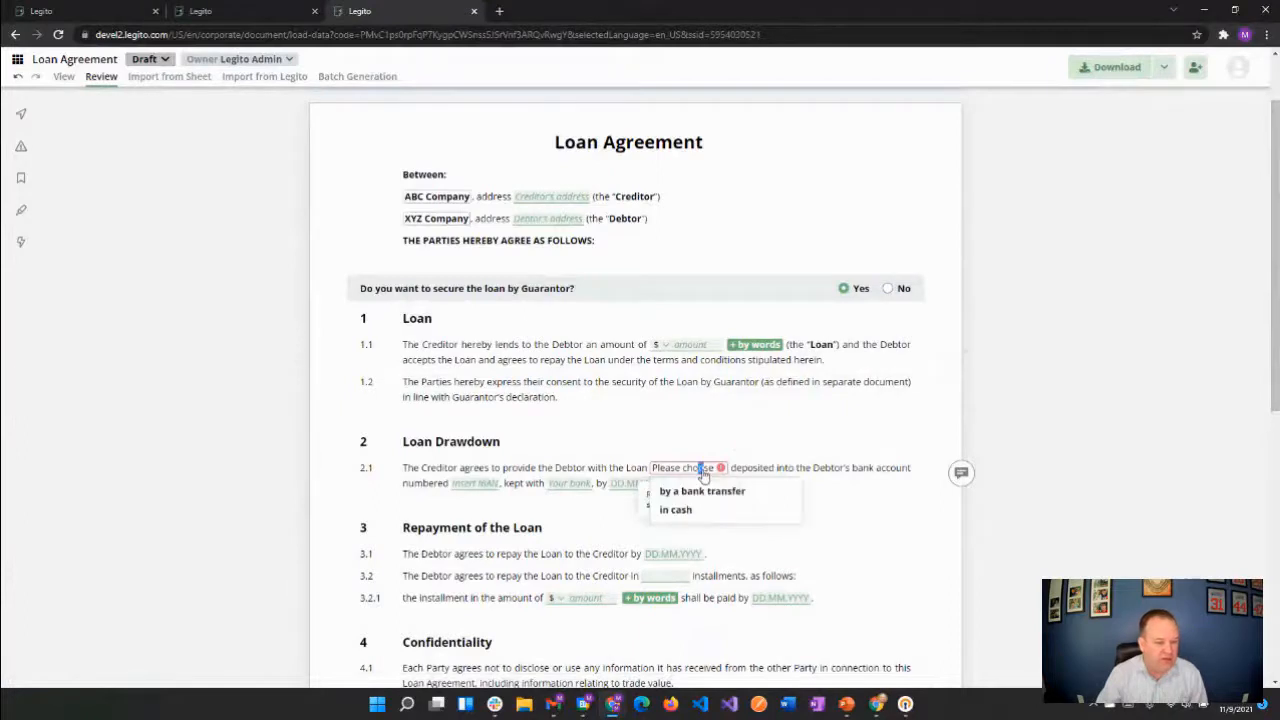
pyautogui.click(700, 490)
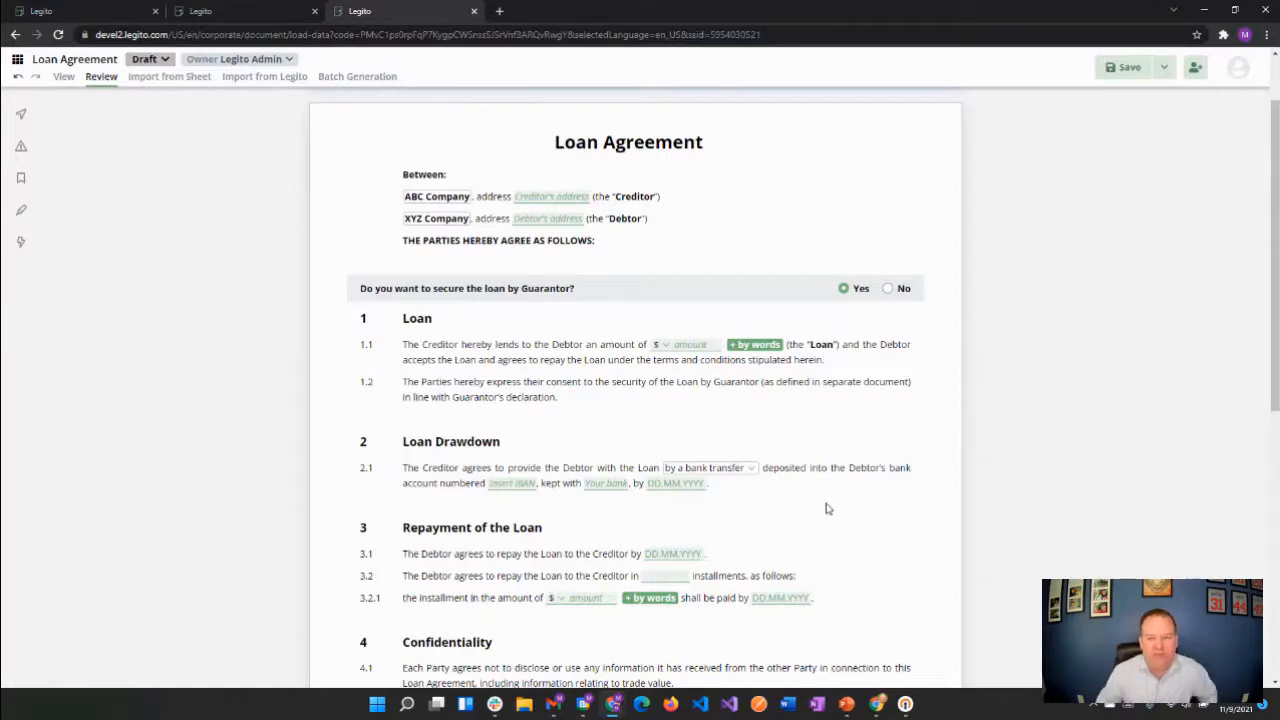
pyautogui.click(1121, 67)
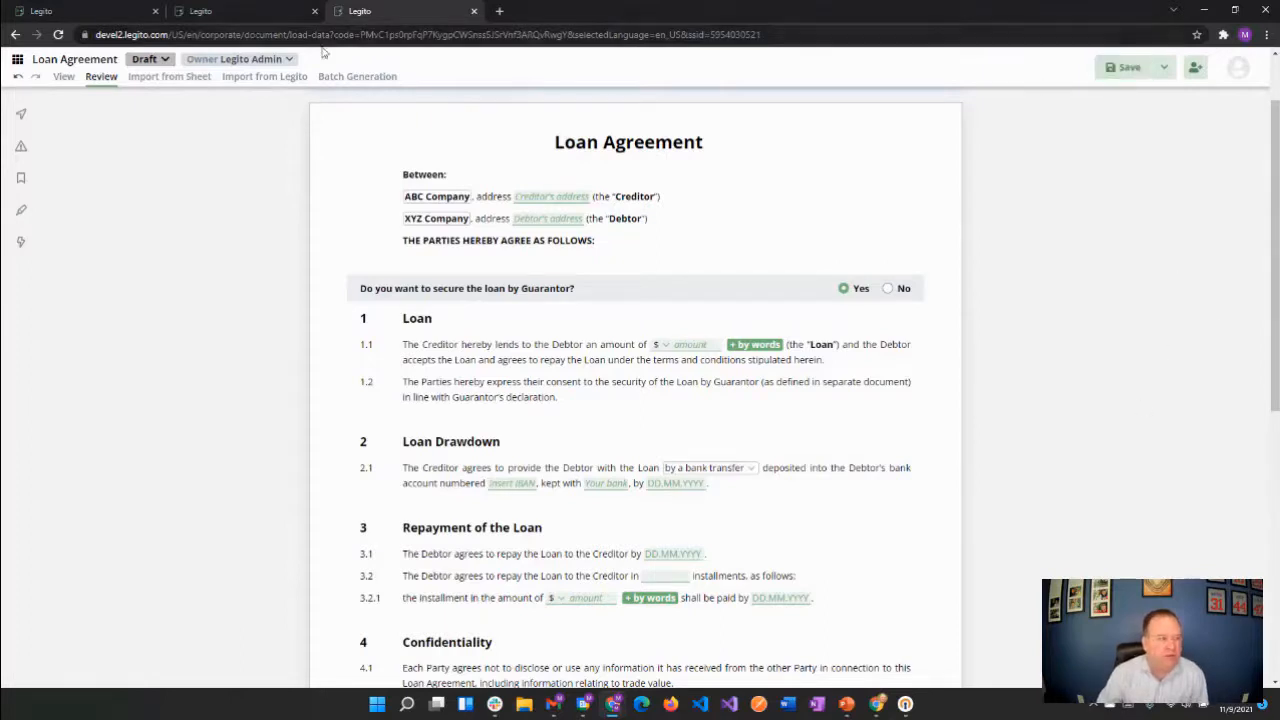
# Return to the Contractor Agreement and switch clause 5.1 under Reimbursement of Expenses to "will not be" and back to "will be"
pyautogui.click(247, 11)
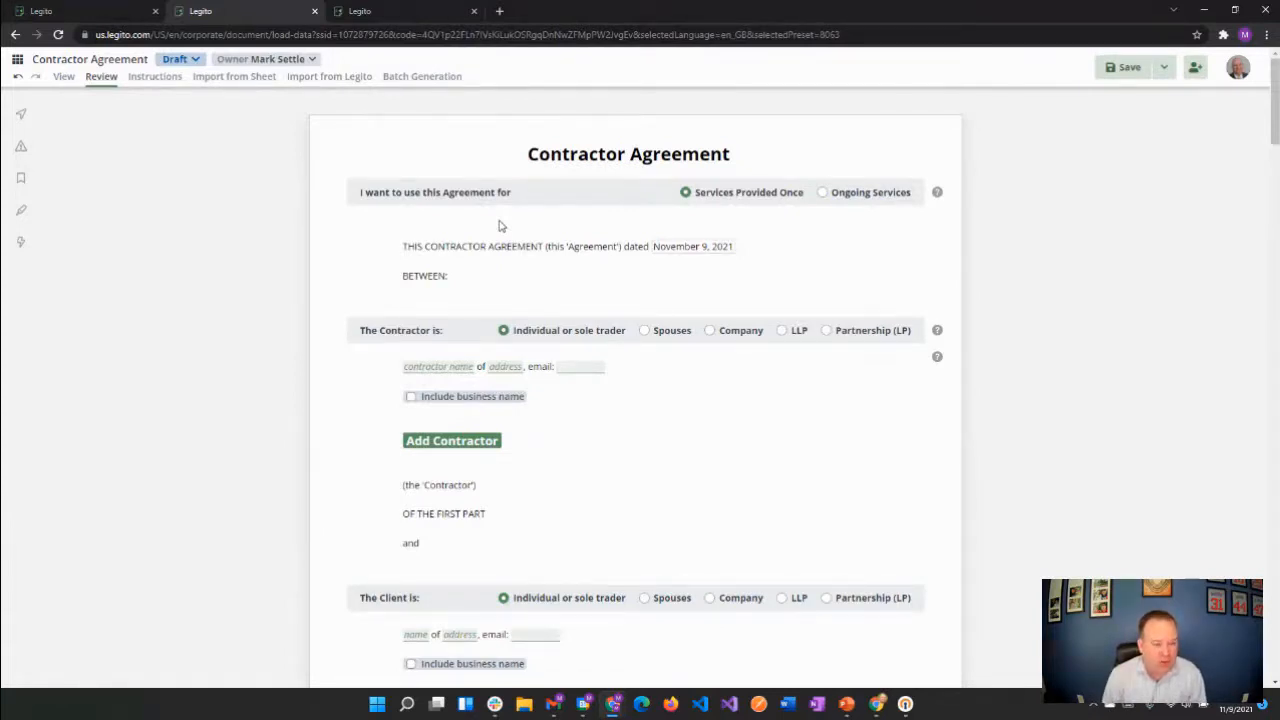
pyautogui.scroll(-5, 548, 275)
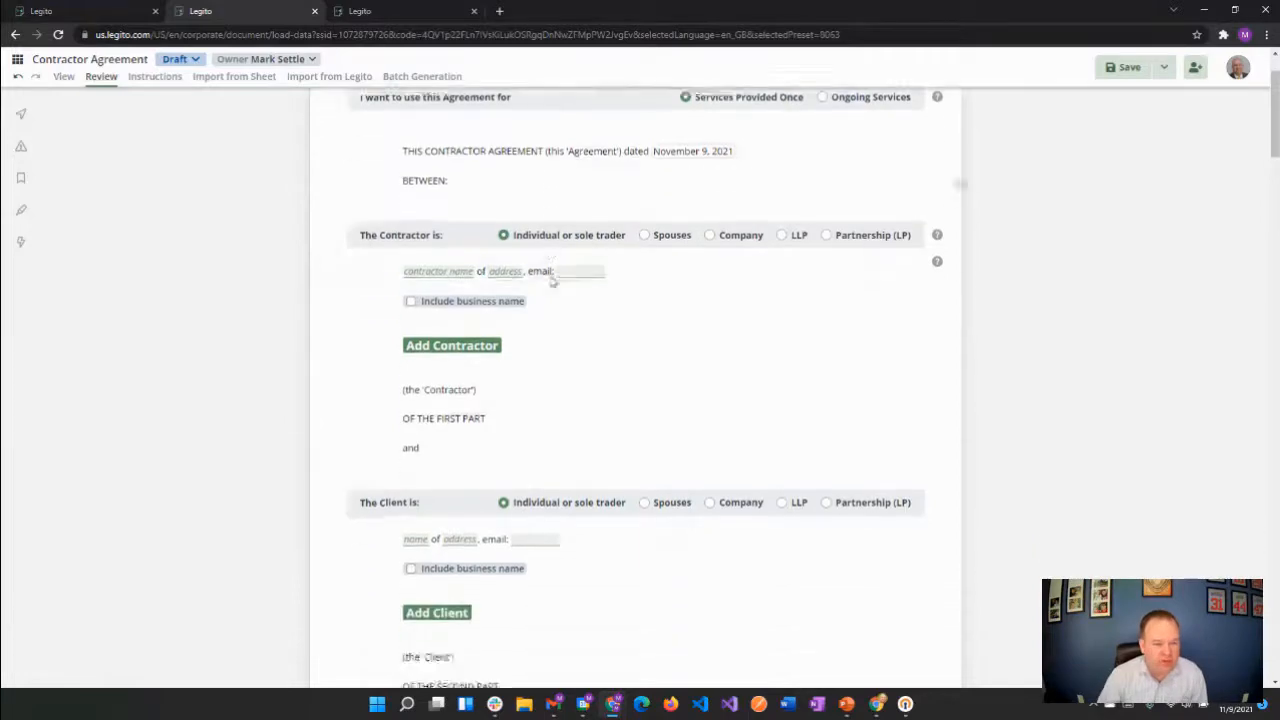
pyautogui.scroll(-8, 562, 335)
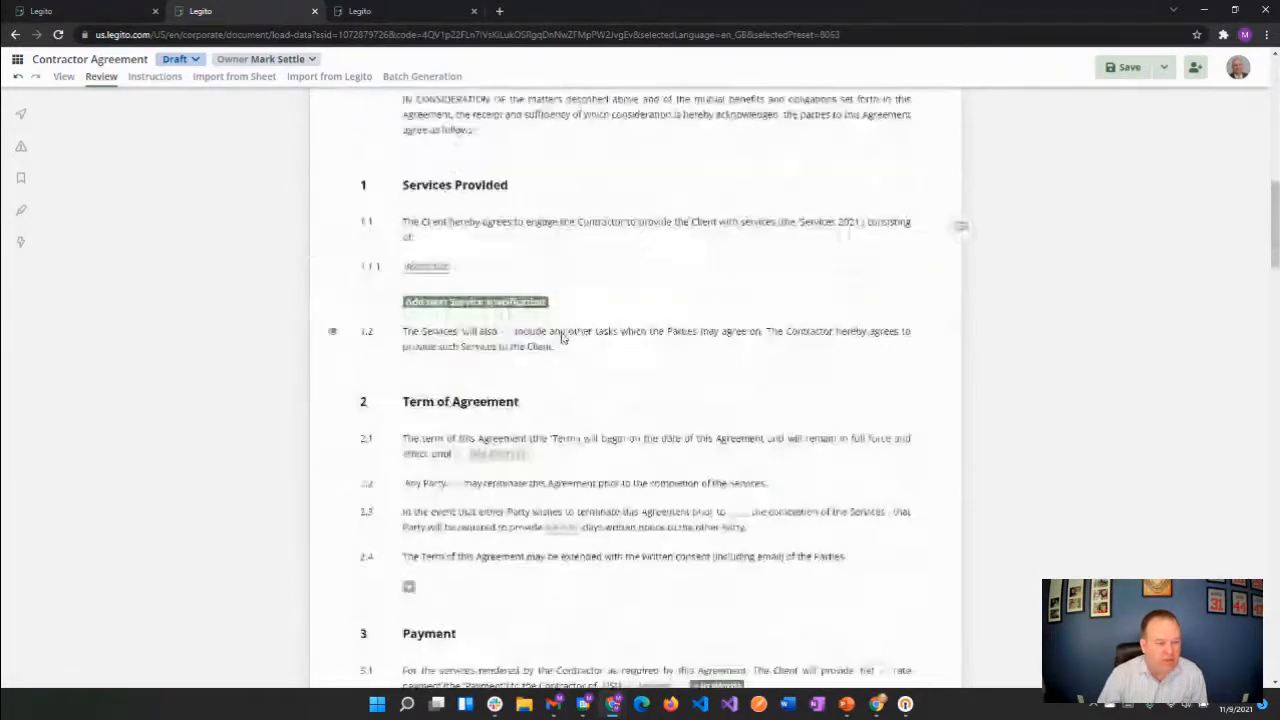
pyautogui.scroll(-3, 562, 335)
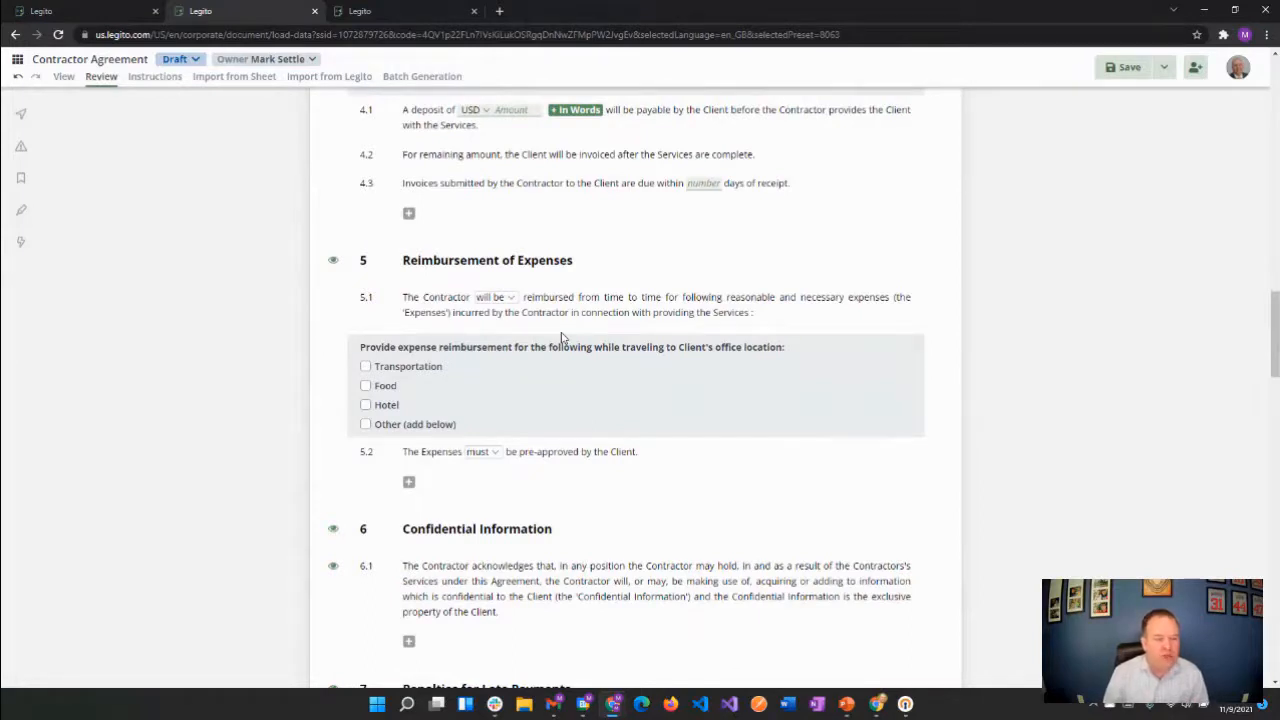
pyautogui.click(495, 297)
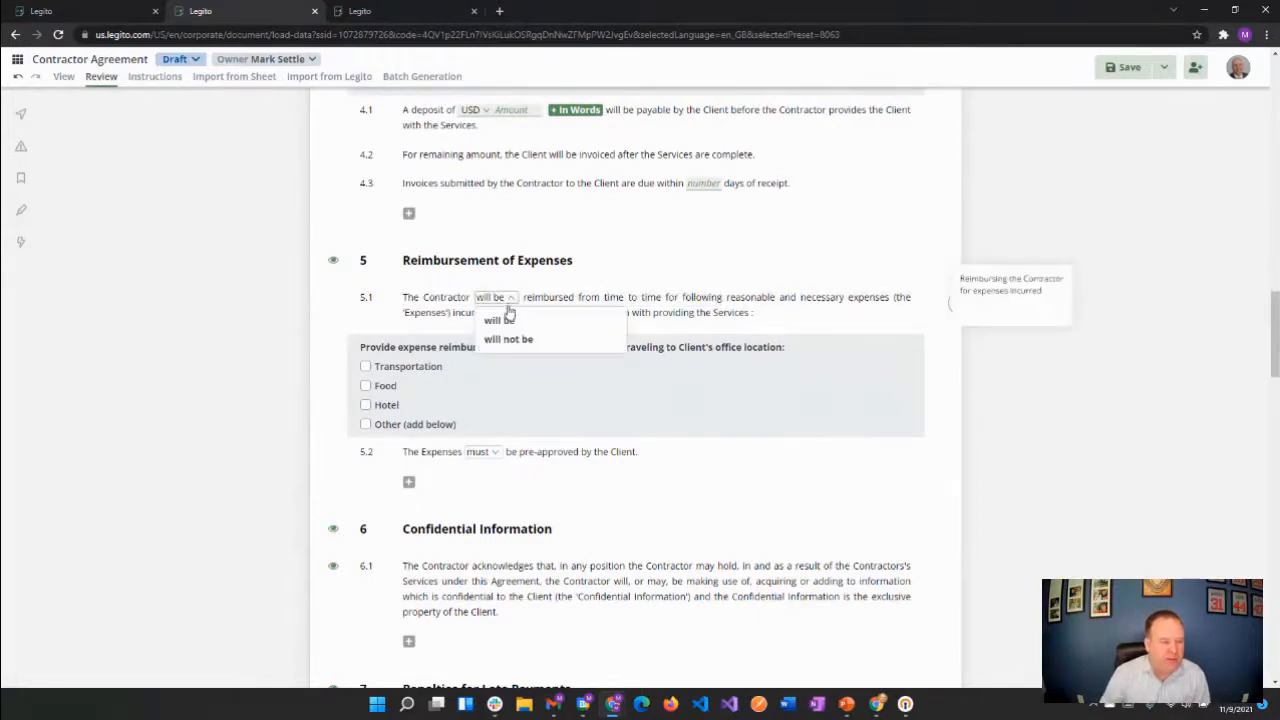
pyautogui.click(508, 338)
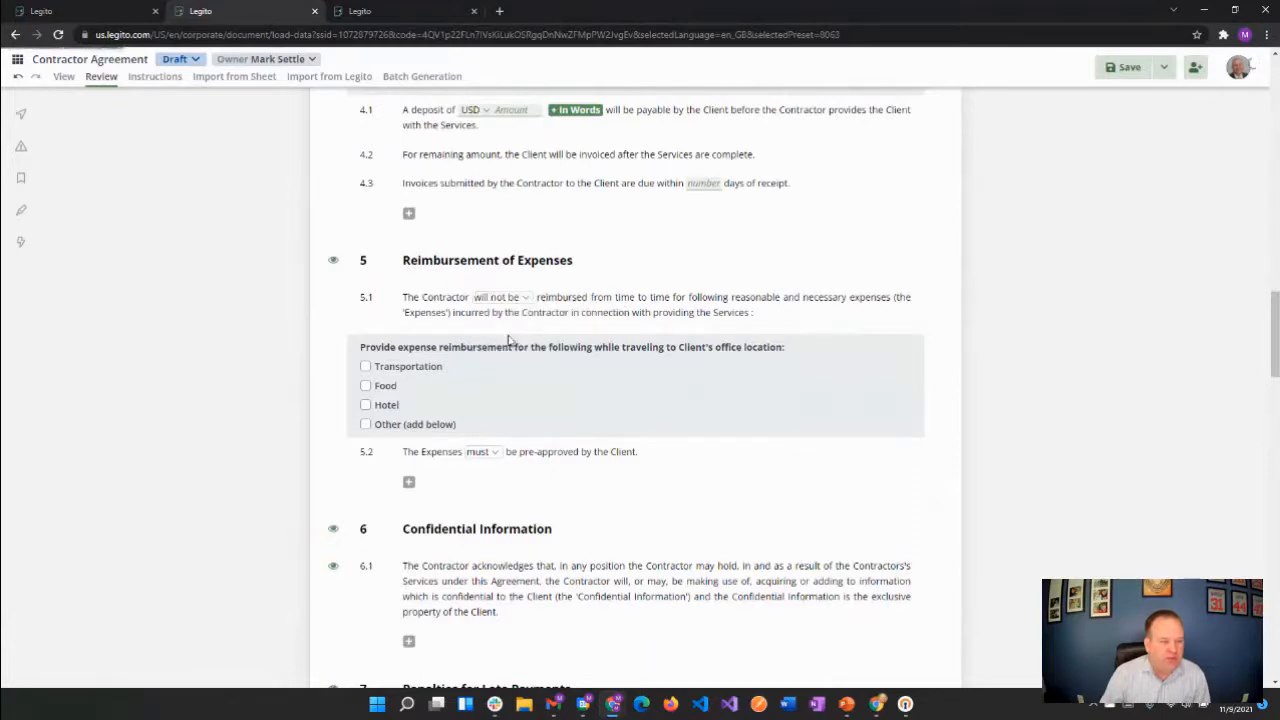
pyautogui.click(506, 298)
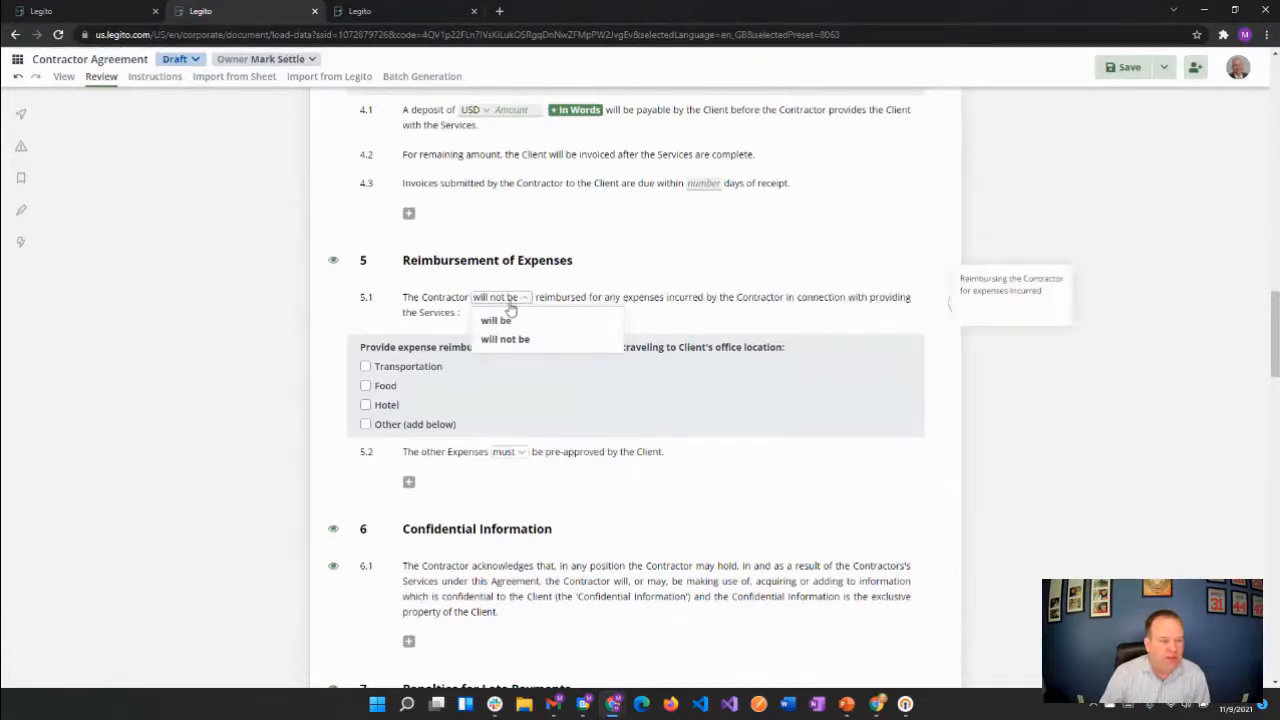
pyautogui.click(490, 317)
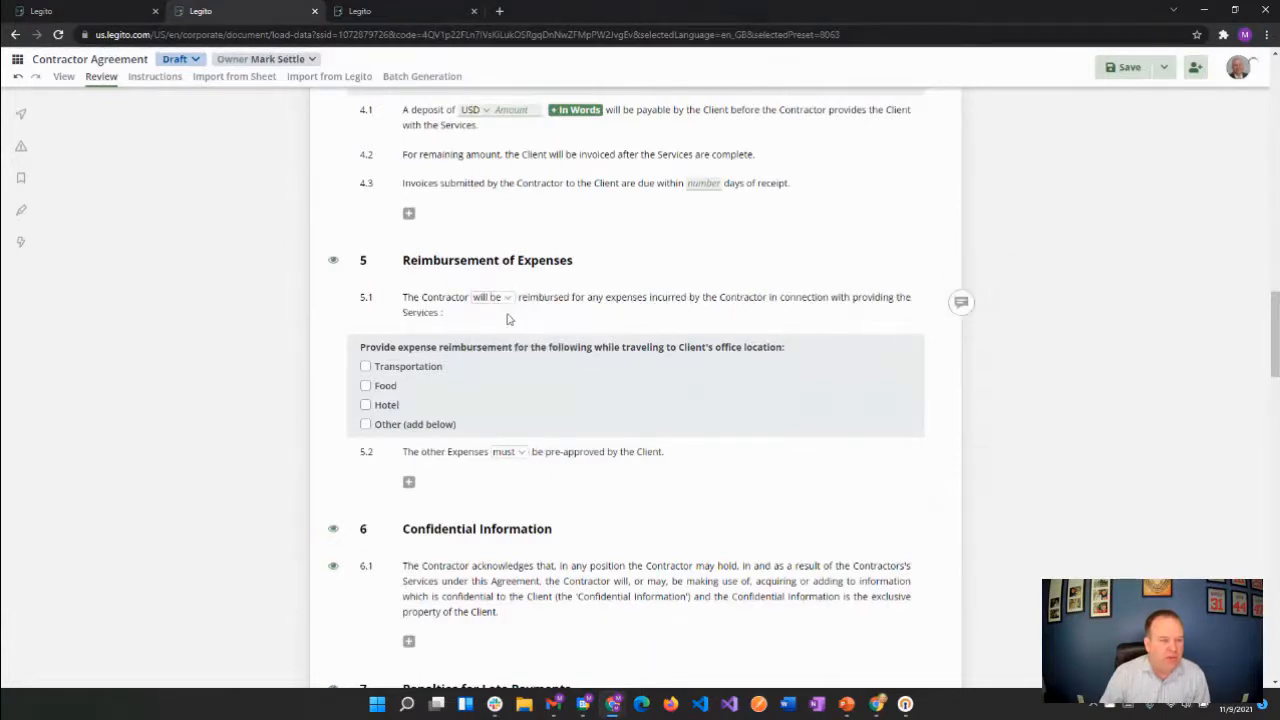
# Include Transportation, Food and Hotel as reimbursable expenses, and add and remove the Other option
pyautogui.click(396, 370)
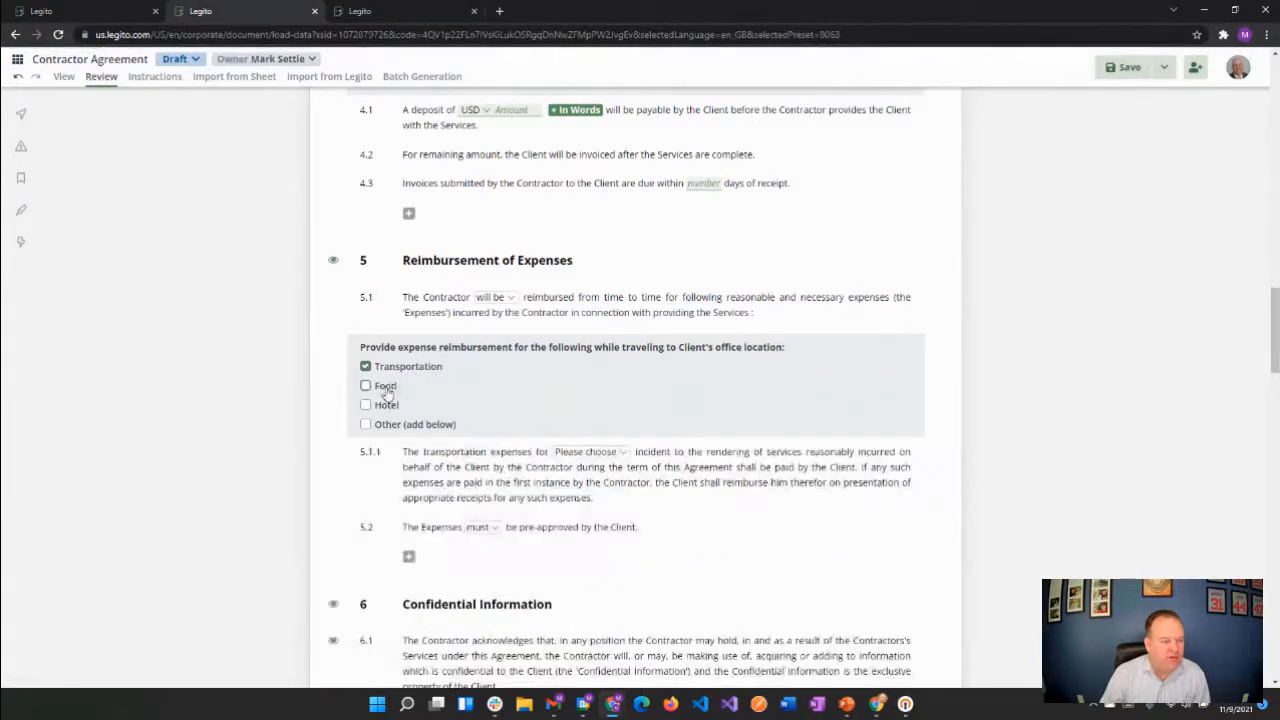
pyautogui.click(379, 387)
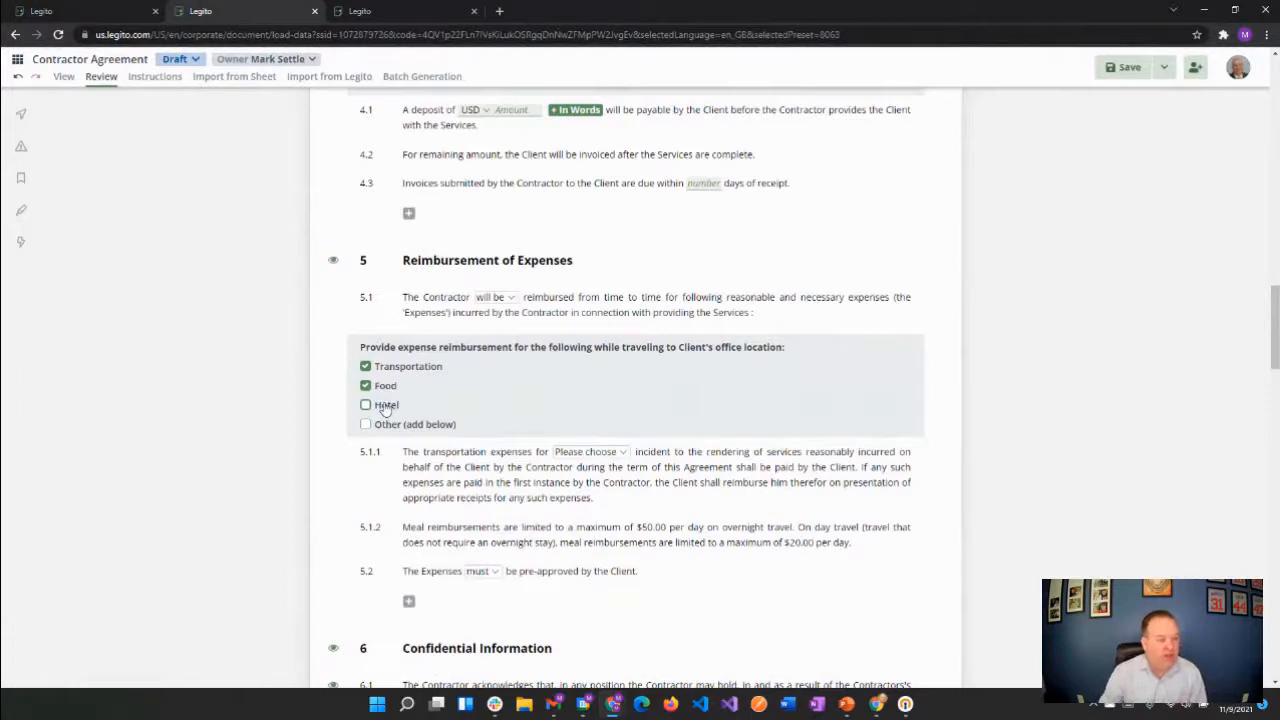
pyautogui.click(366, 406)
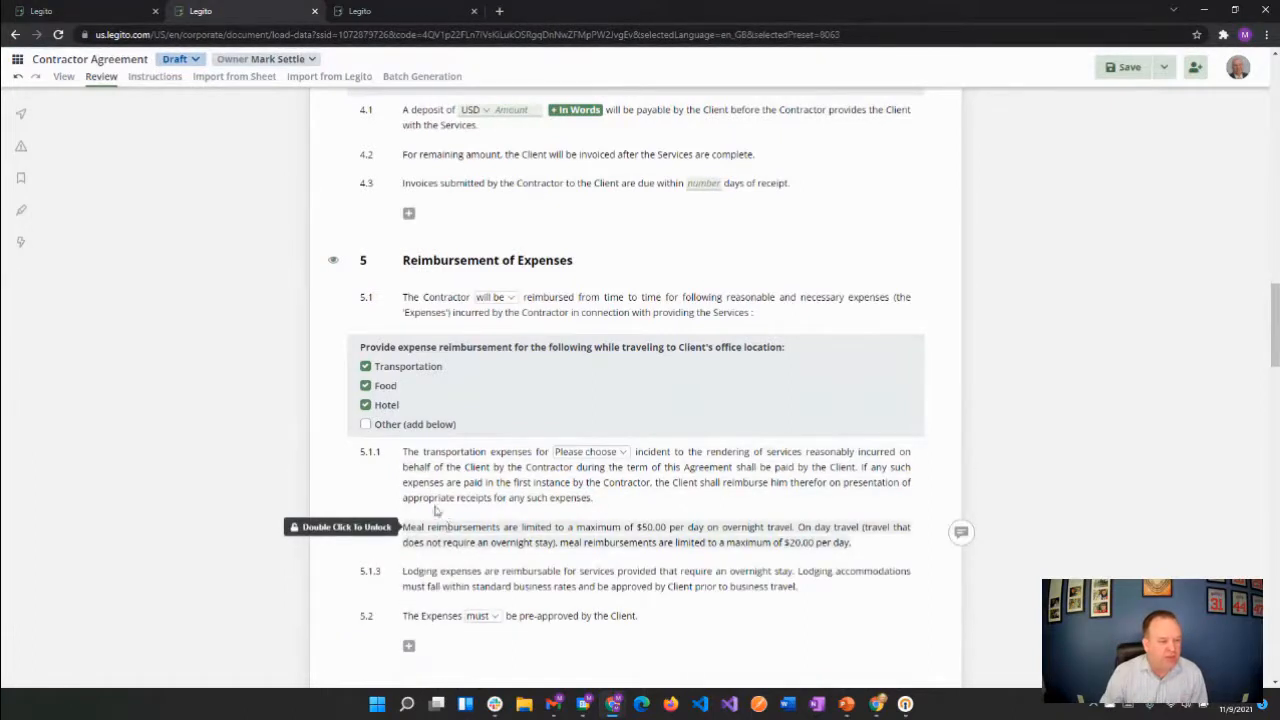
pyautogui.click(368, 424)
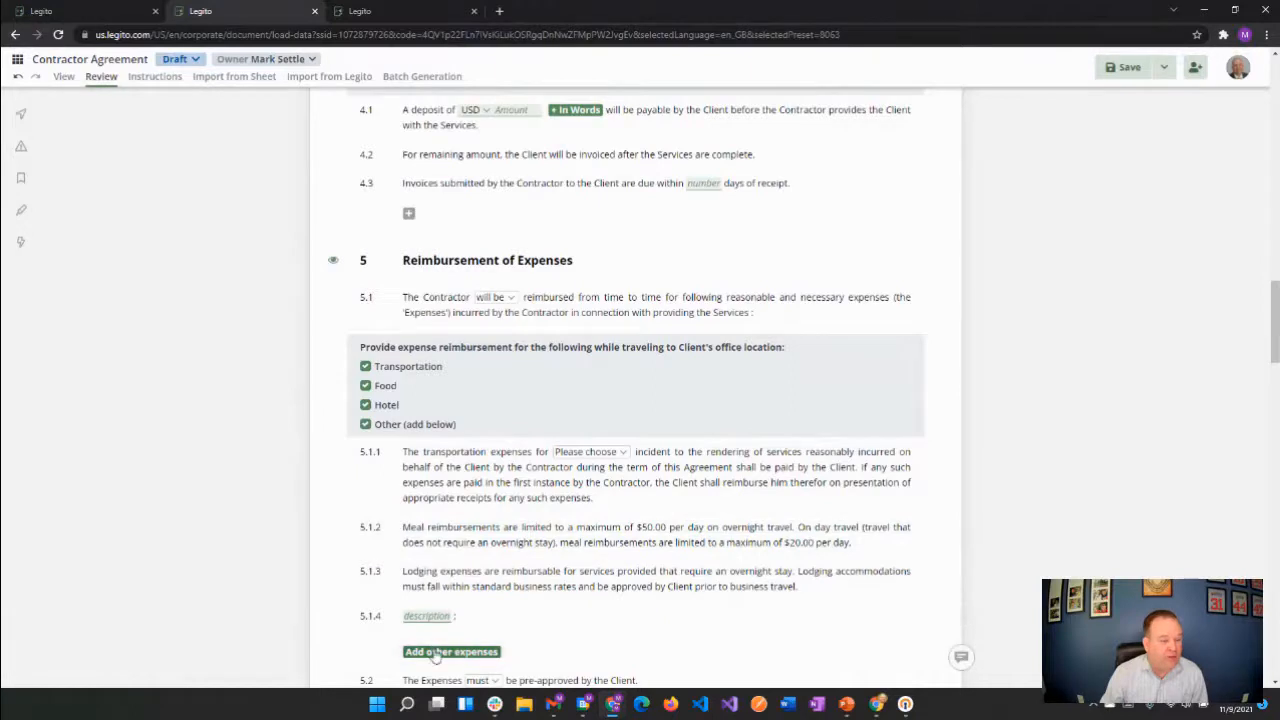
pyautogui.click(388, 426)
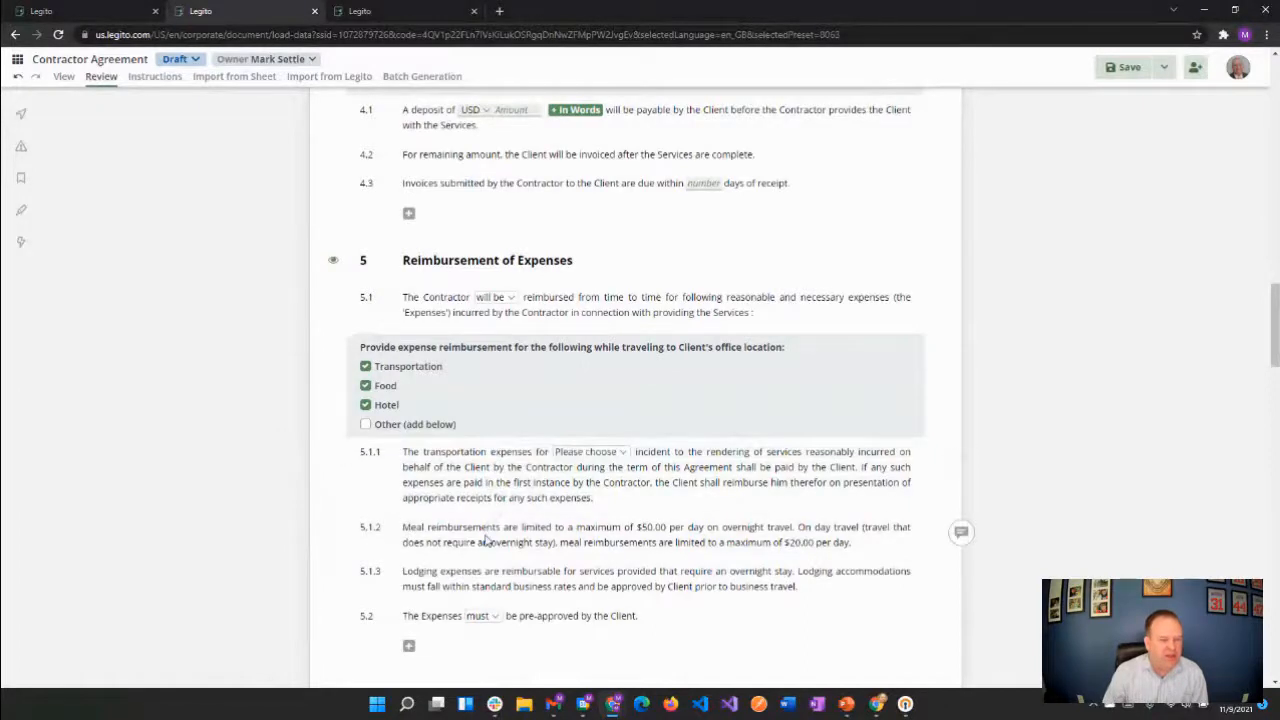
# Set the transportation expenses in clause 5.1.1 to air travel, rental car, taxi/uber and parking, and save the Contractor Agreement
pyautogui.click(624, 453)
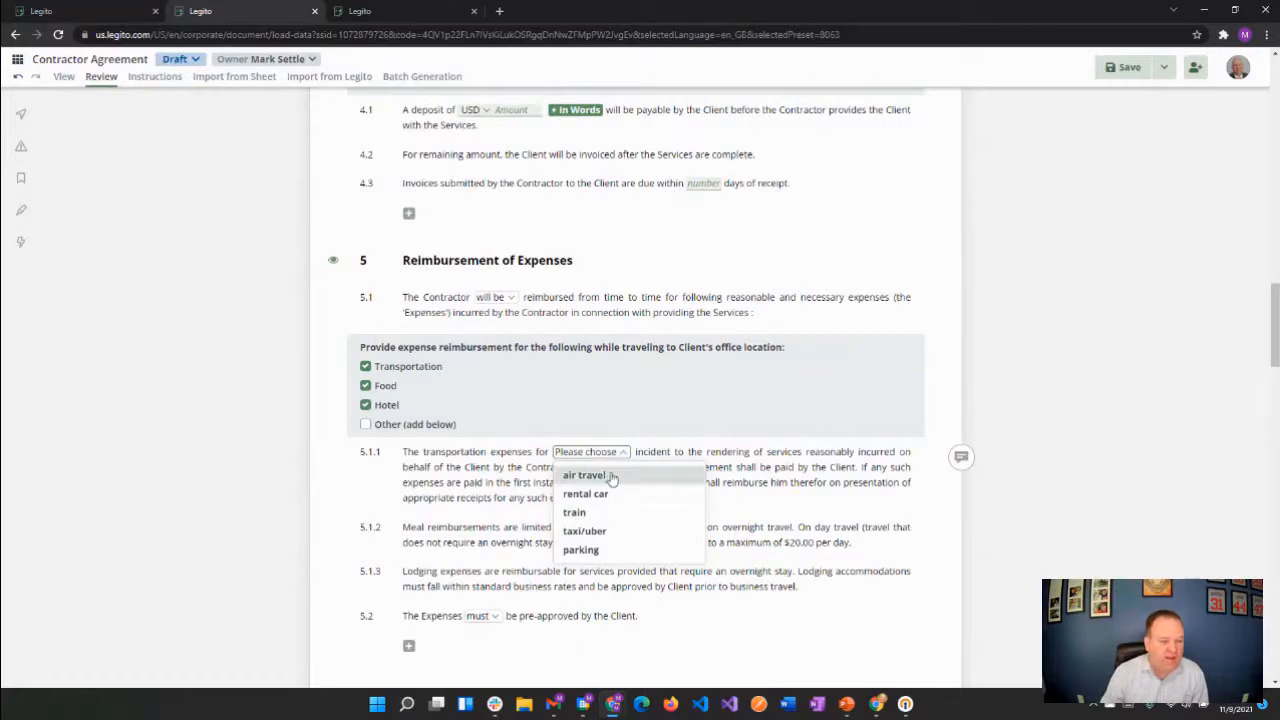
pyautogui.click(585, 475)
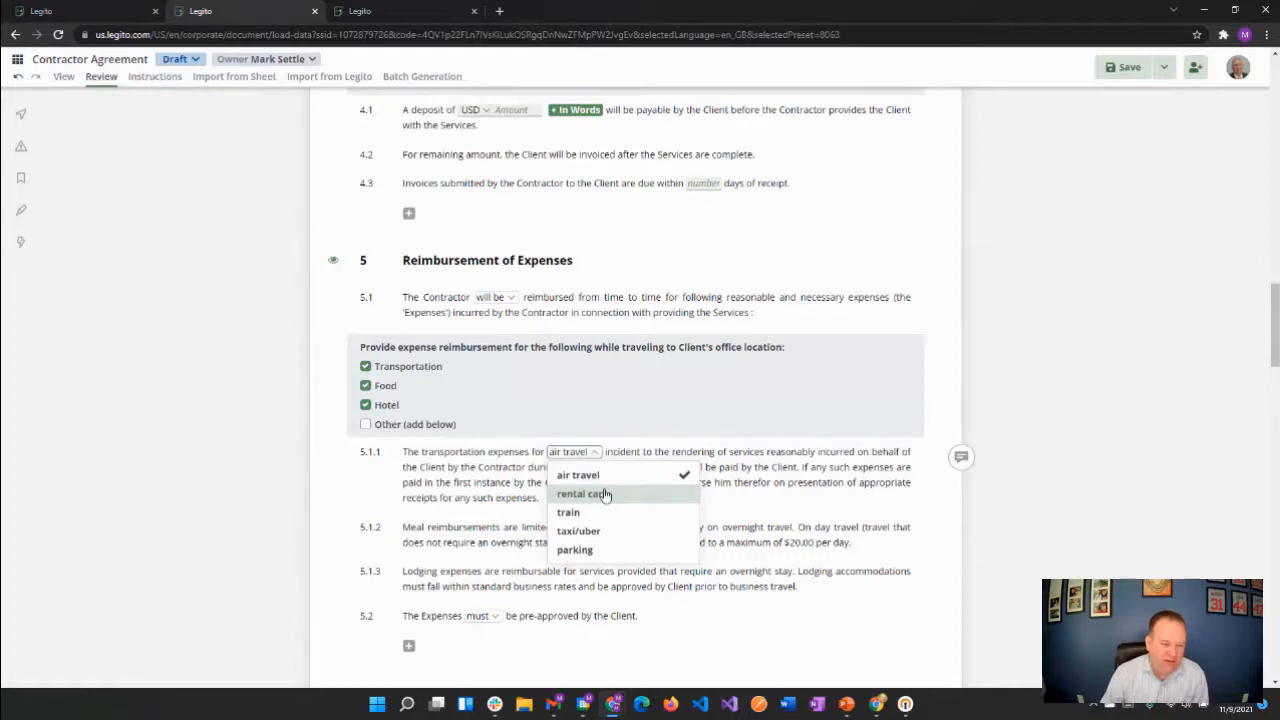
pyautogui.click(604, 494)
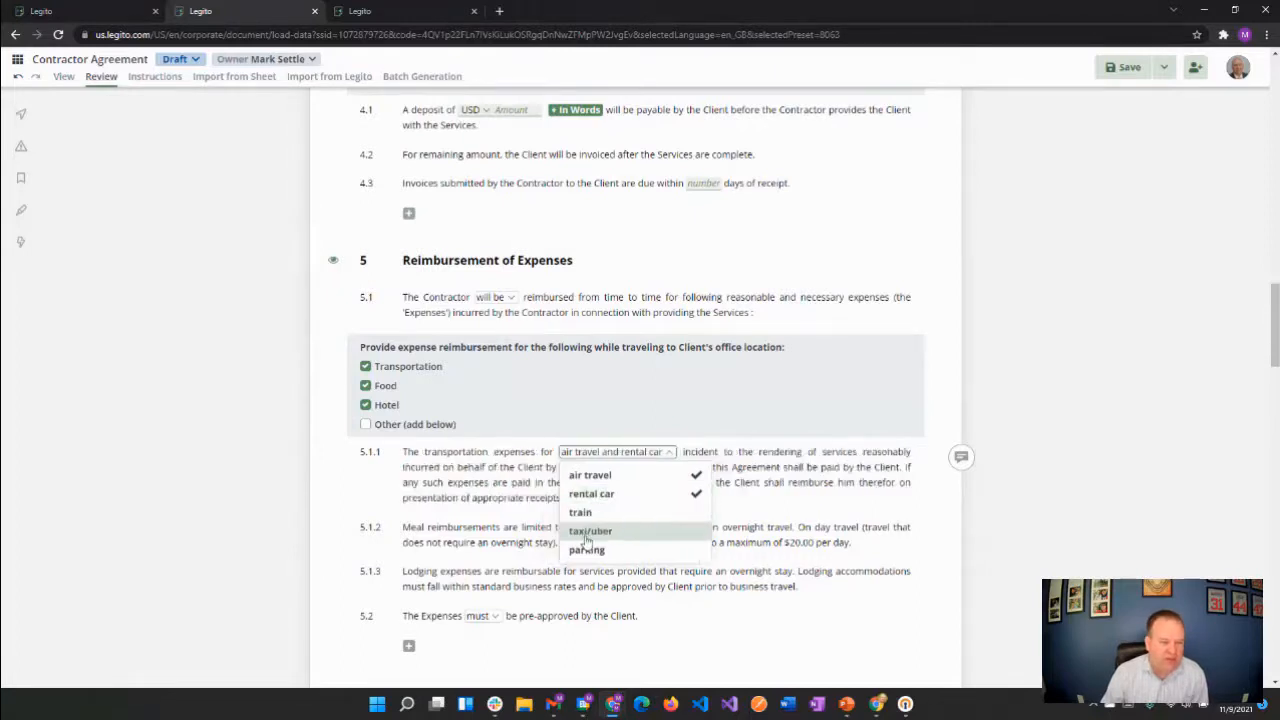
pyautogui.click(587, 531)
pyautogui.click(586, 551)
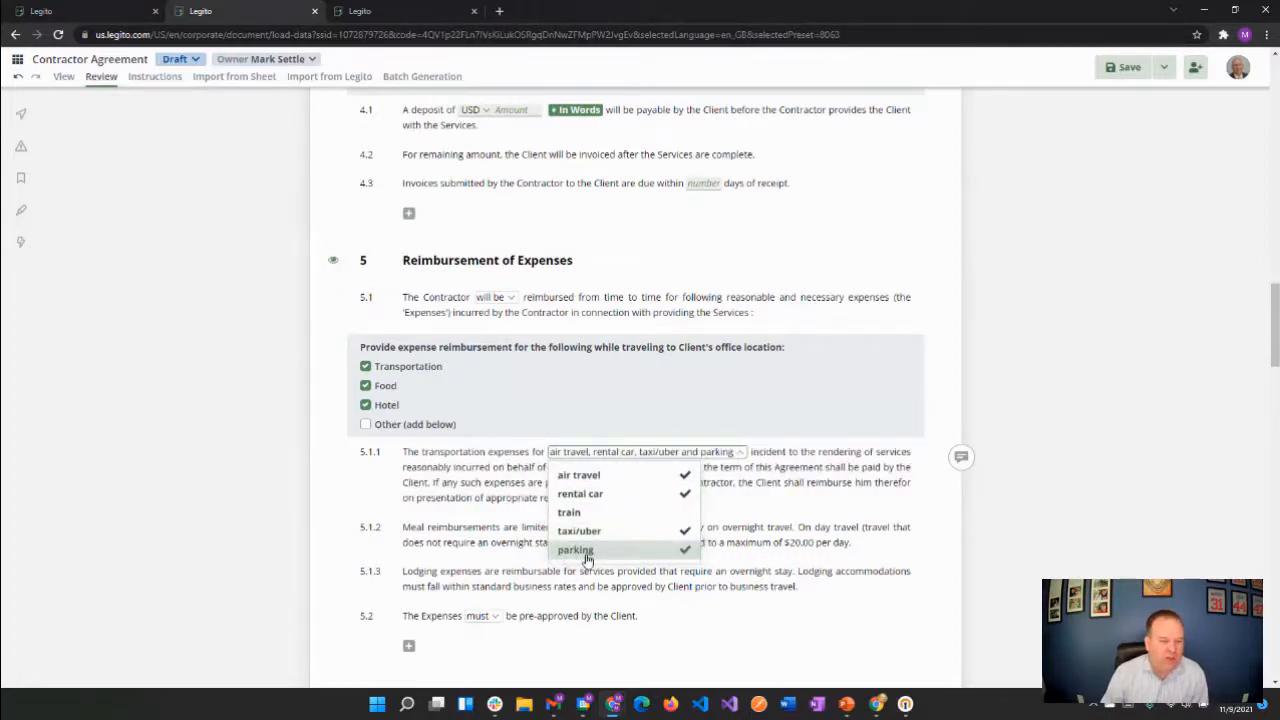
pyautogui.click(765, 503)
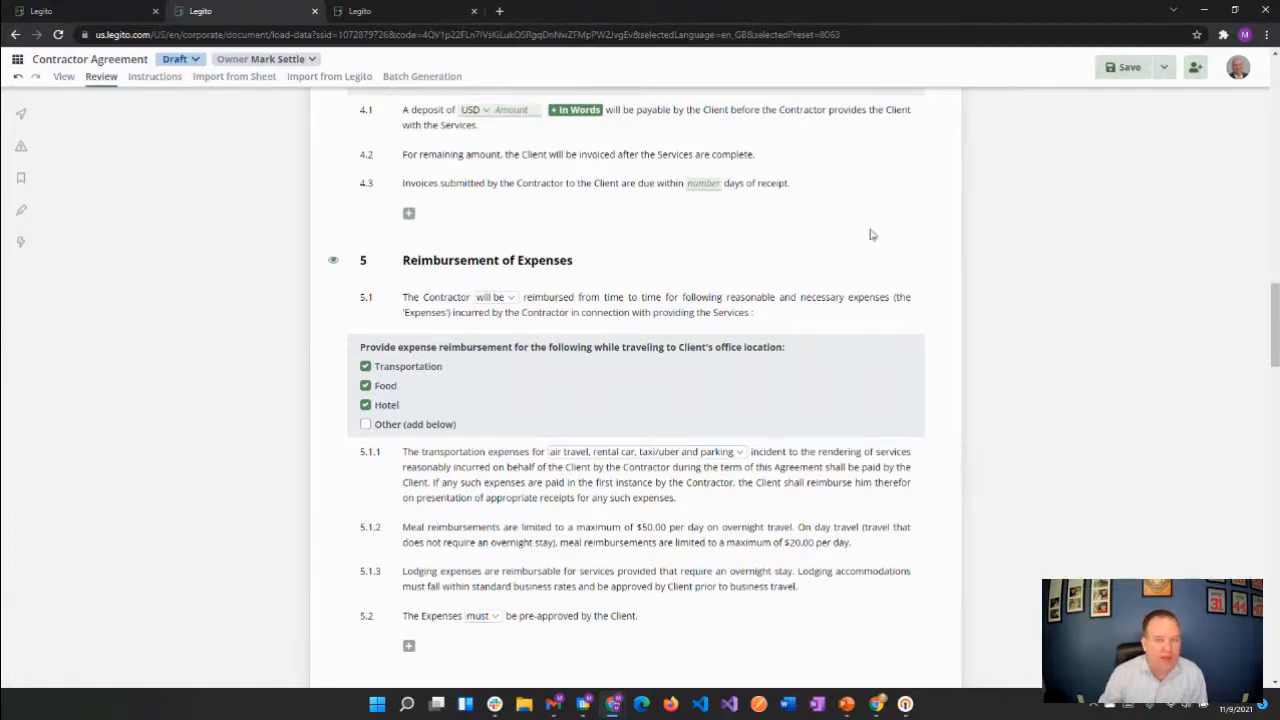
pyautogui.click(1120, 67)
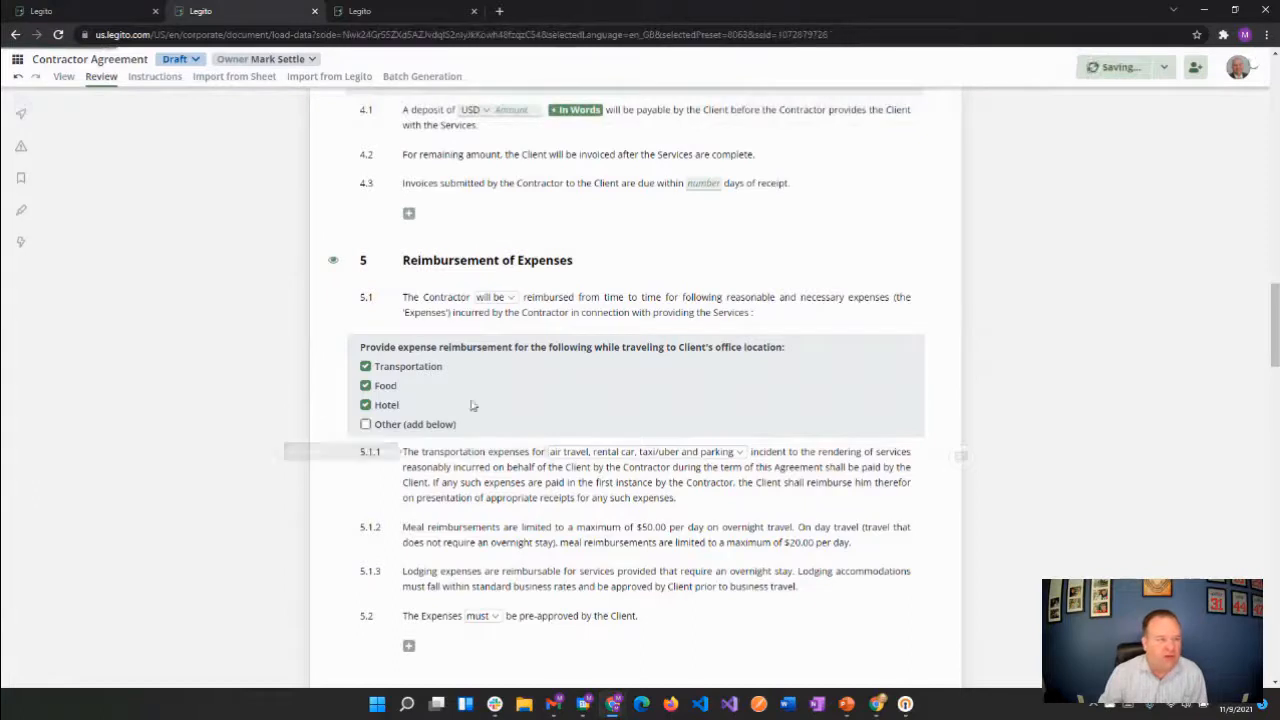
# Close the Contractor Agreement document and open the Contractor Agreement template from the dashboard's template suite for editing
pyautogui.click(315, 14)
pyautogui.click(118, 15)
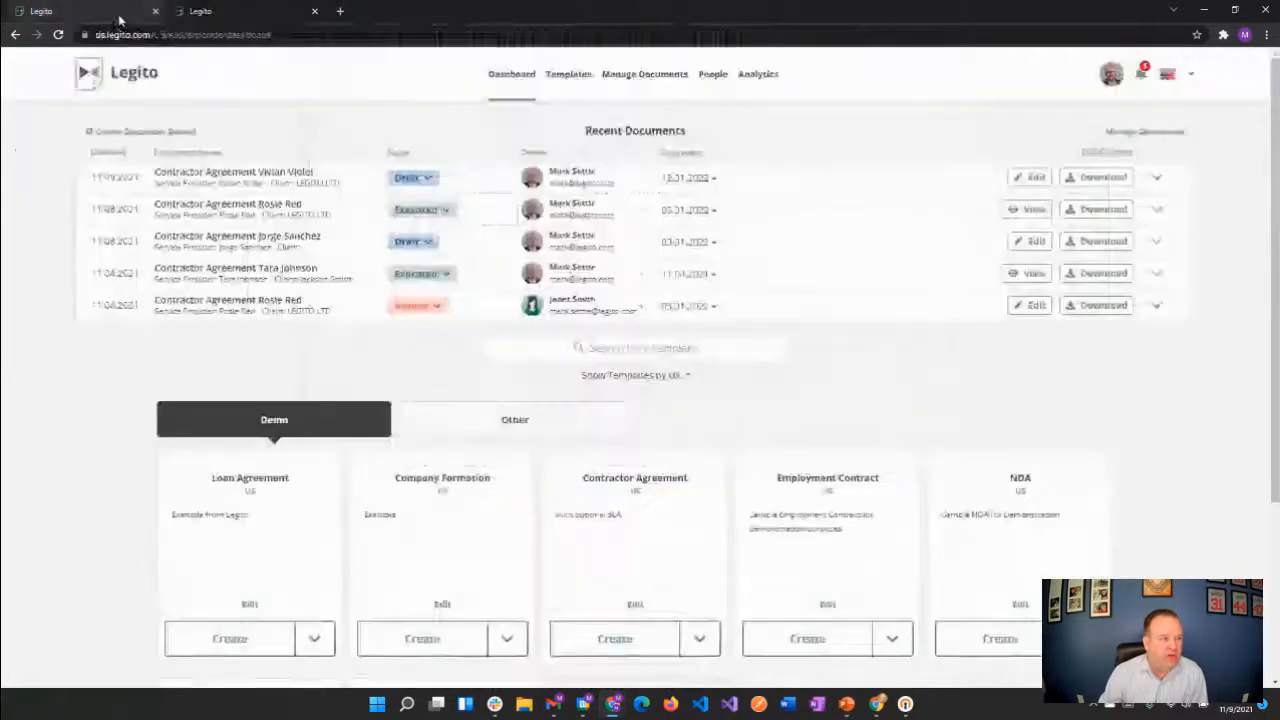
pyautogui.click(637, 605)
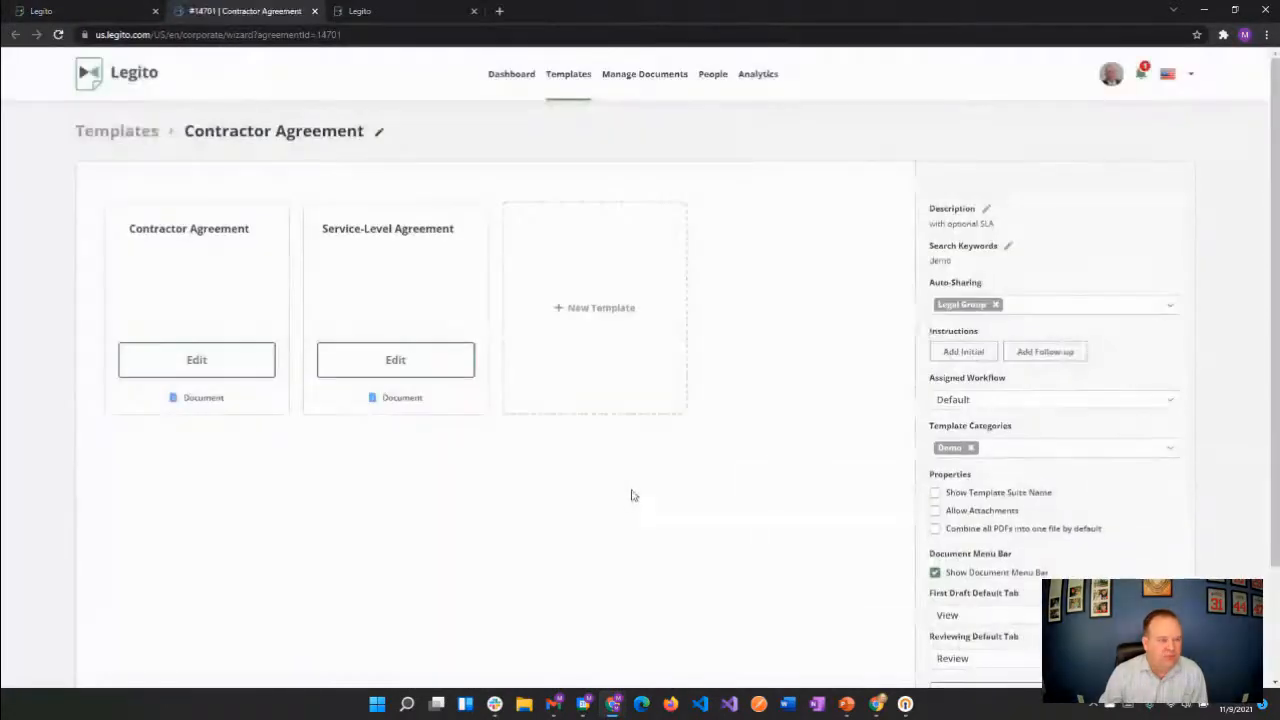
pyautogui.click(228, 366)
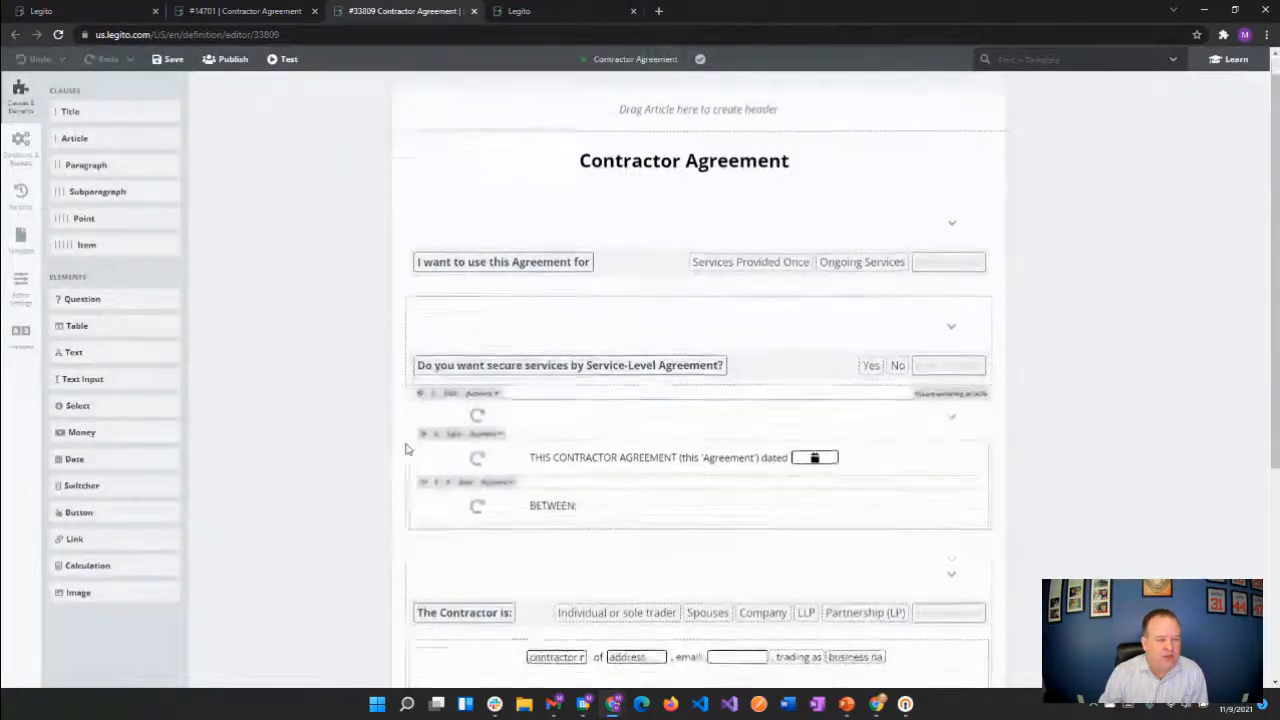
# Open the properties of the expense reimbursement question under Reimbursement of Expenses, and turn Multiple Choice off and back on
pyautogui.scroll(-10, 407, 449)
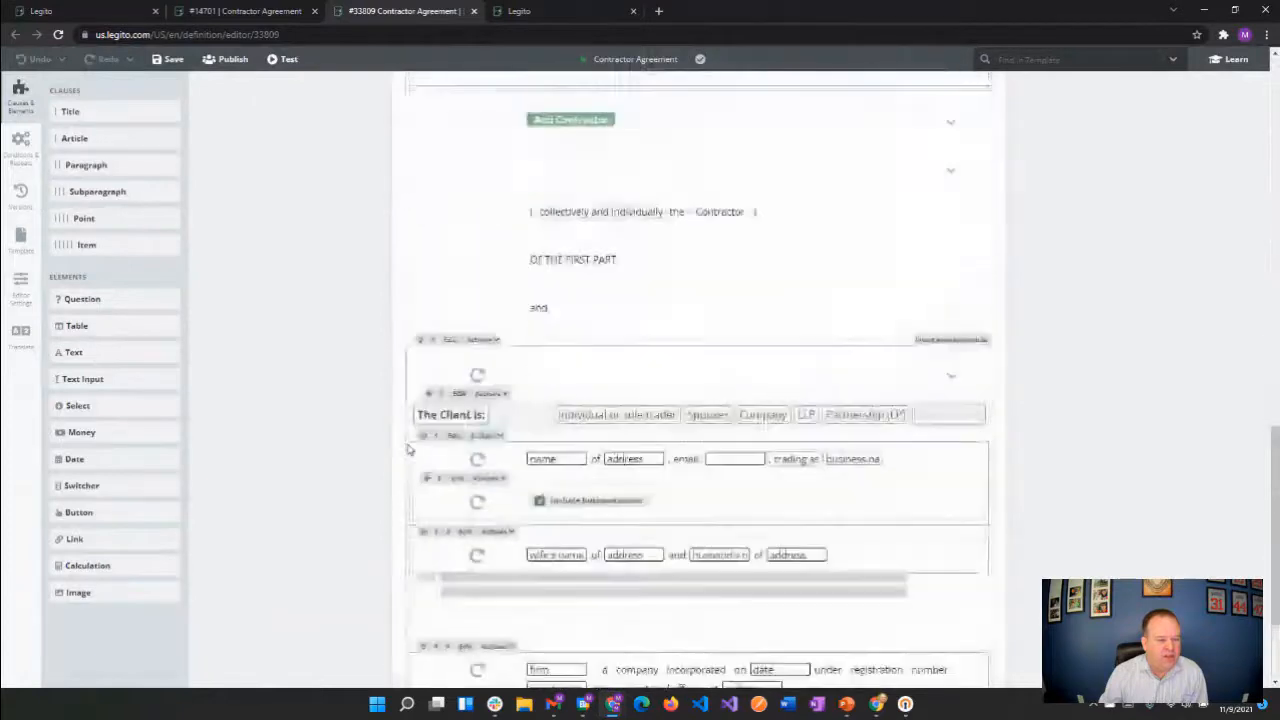
pyautogui.scroll(-10, 407, 449)
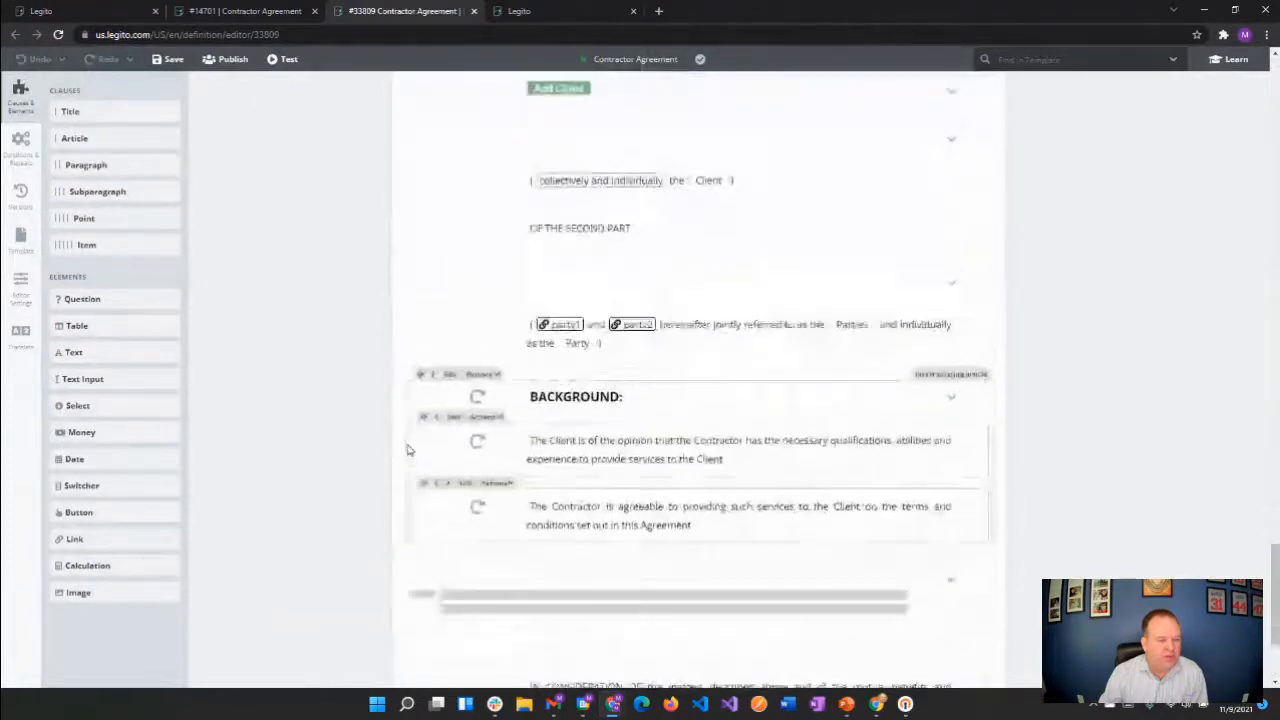
pyautogui.scroll(-10, 407, 449)
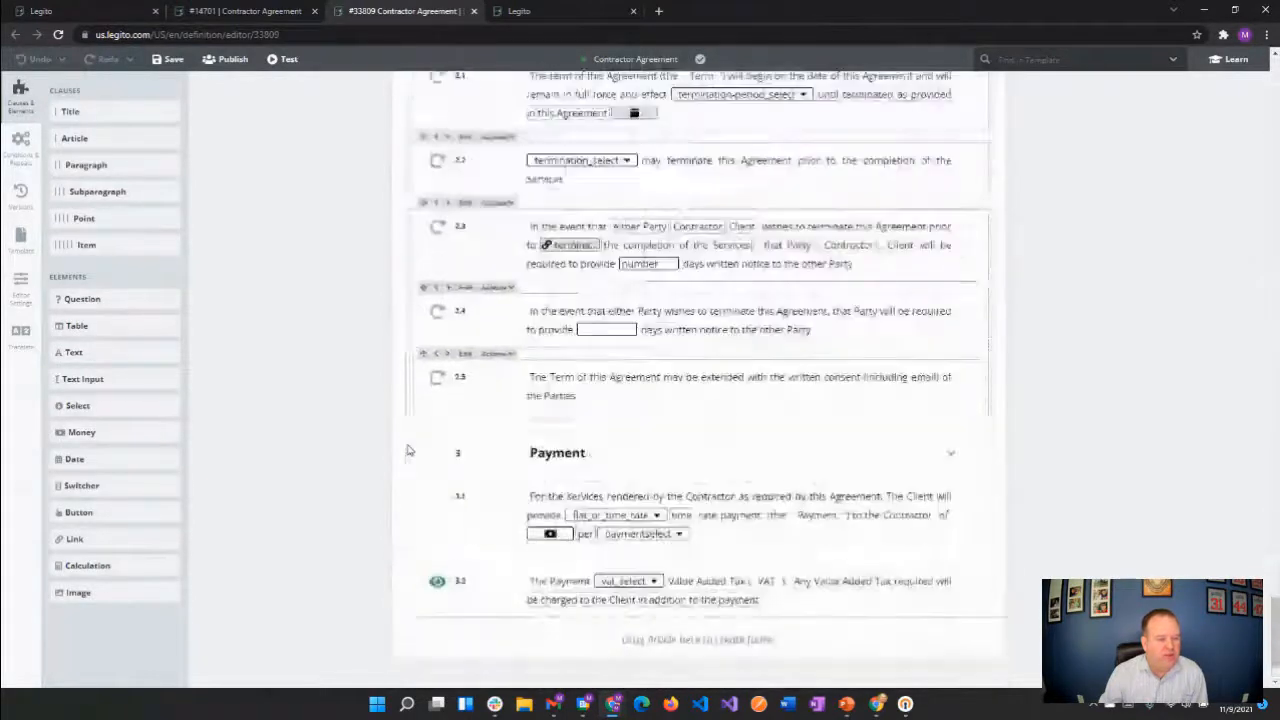
pyautogui.scroll(-10, 407, 449)
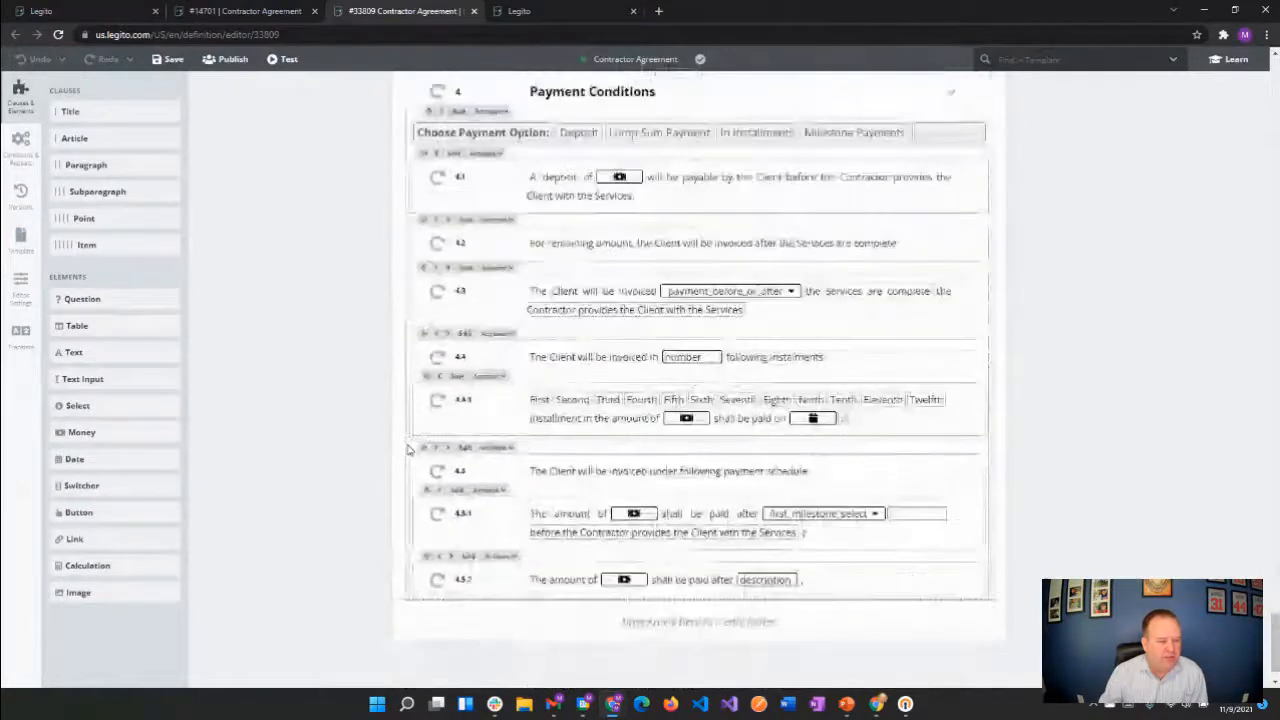
pyautogui.scroll(-10, 407, 449)
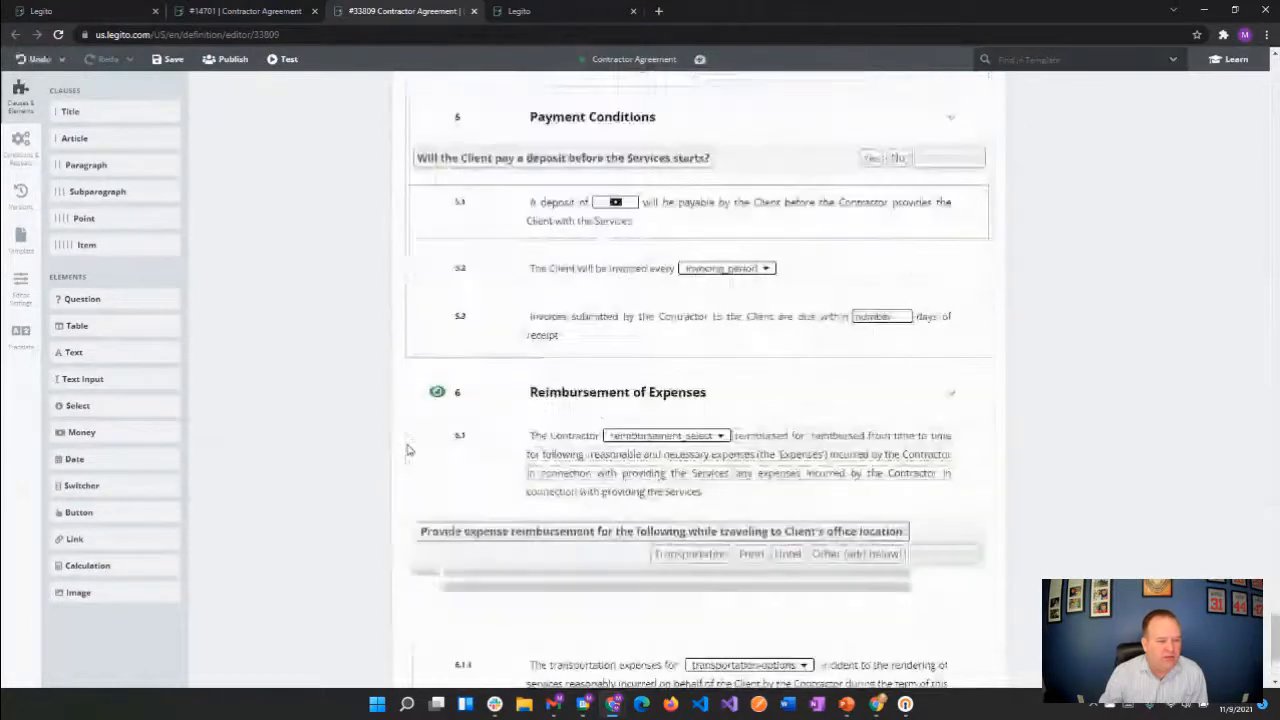
pyautogui.scroll(-3, 407, 449)
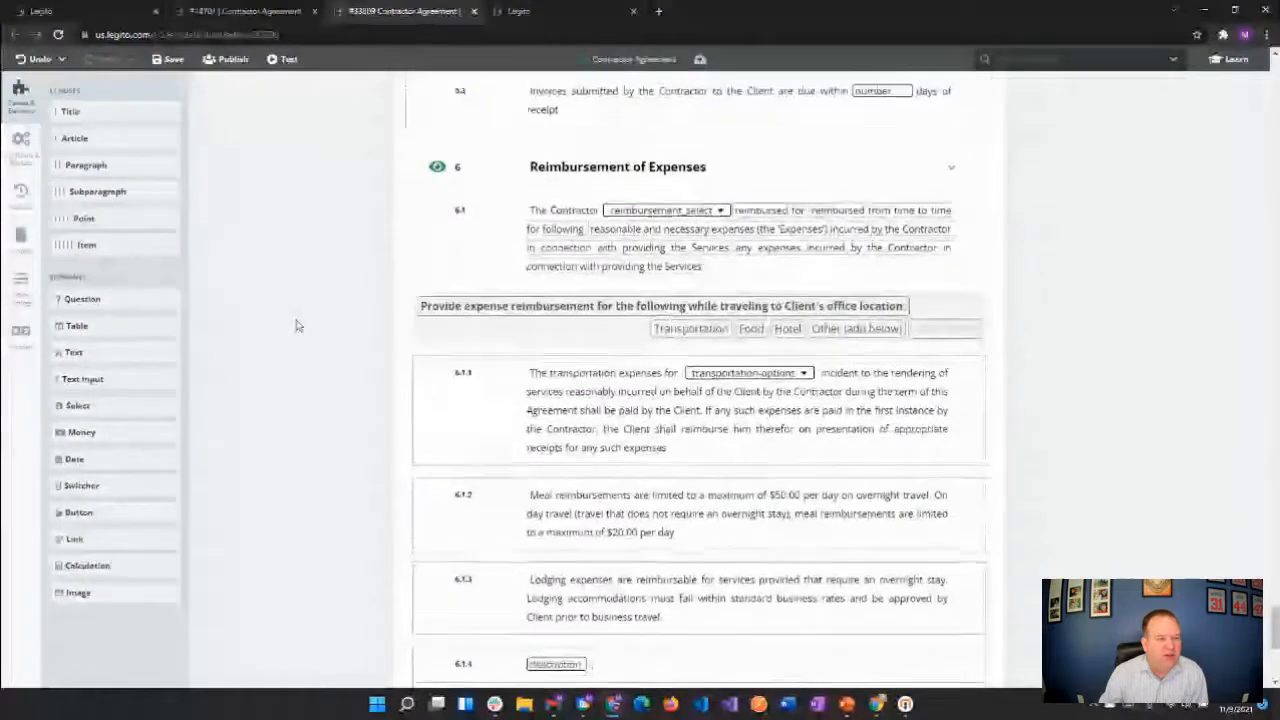
pyautogui.scroll(-1, 296, 325)
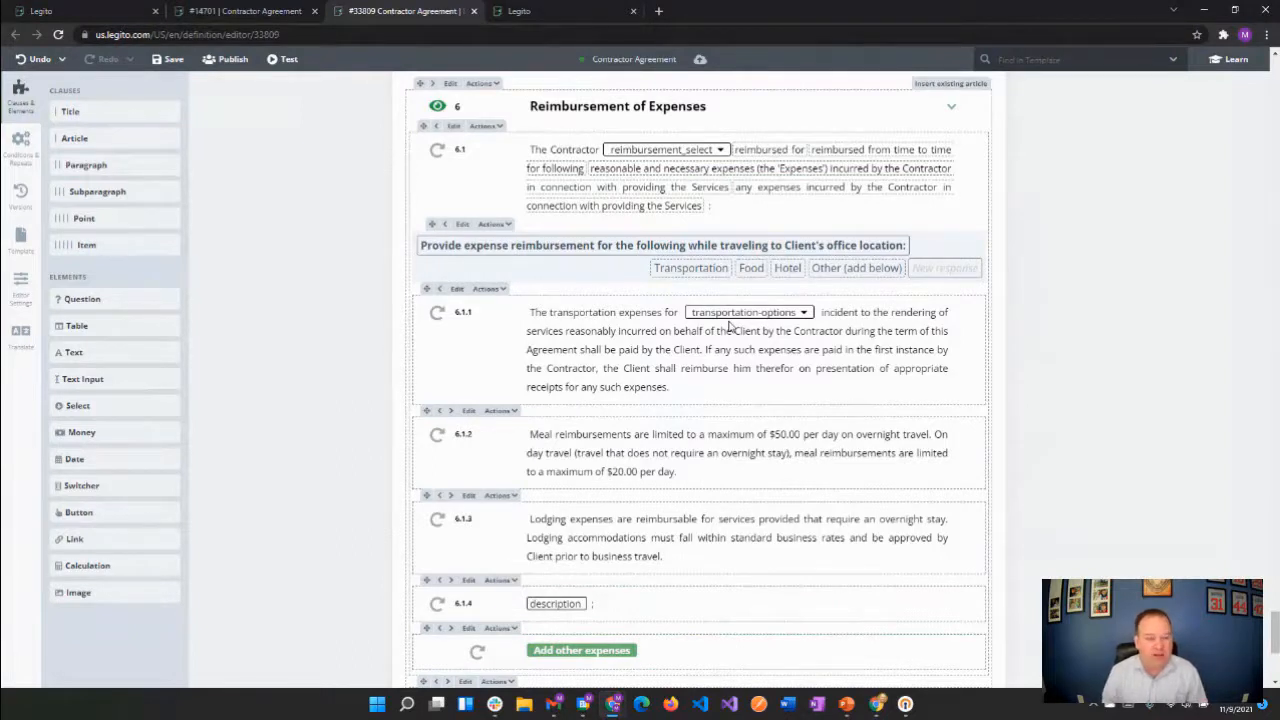
pyautogui.click(462, 225)
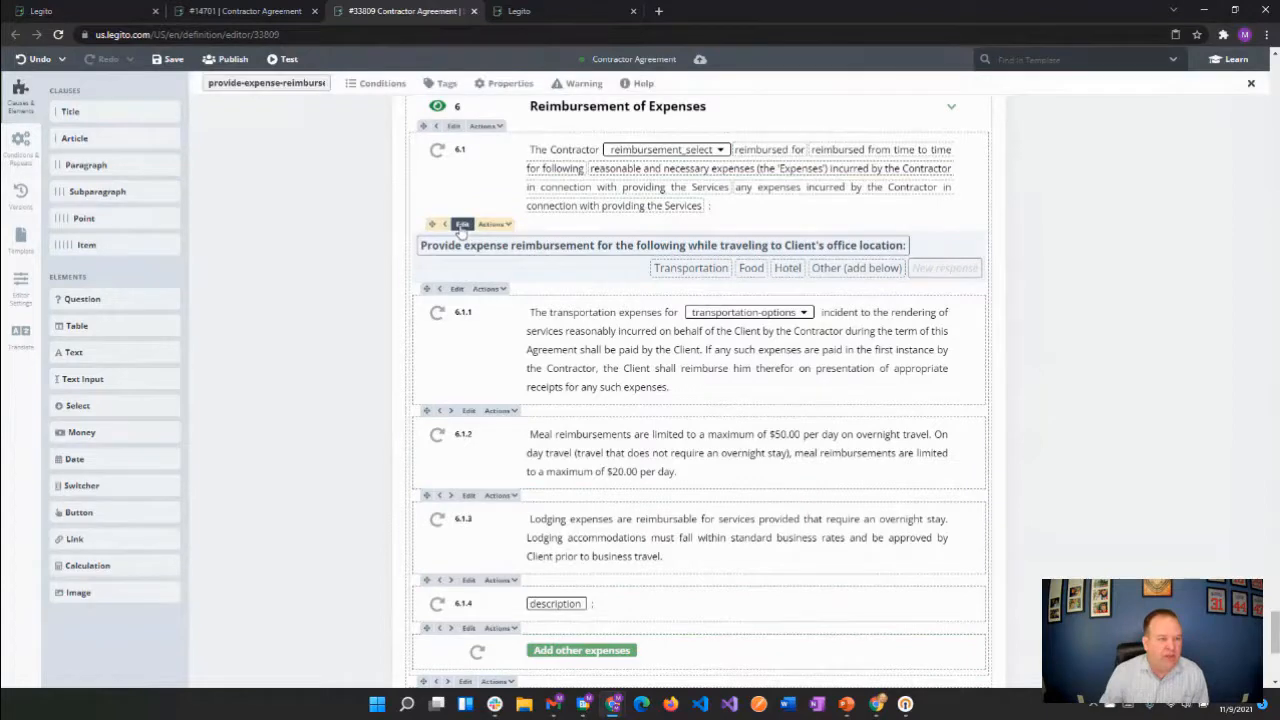
pyautogui.click(497, 84)
pyautogui.click(312, 122)
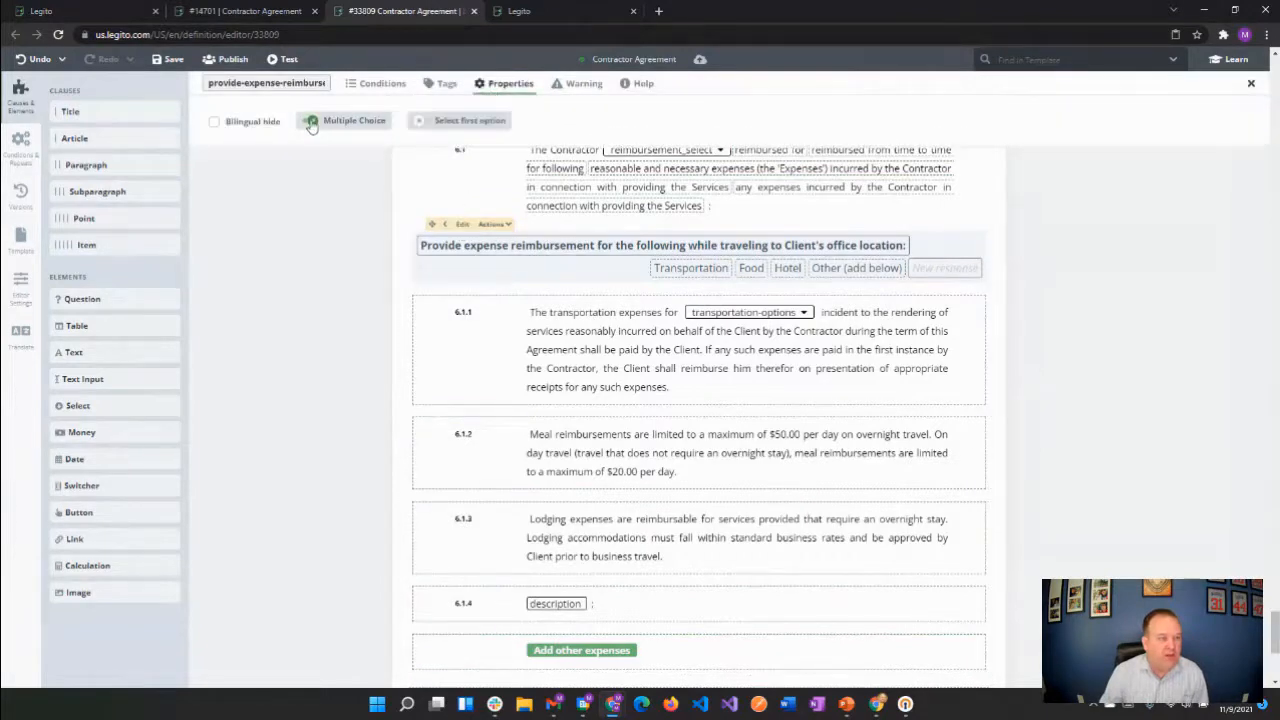
pyautogui.click(312, 122)
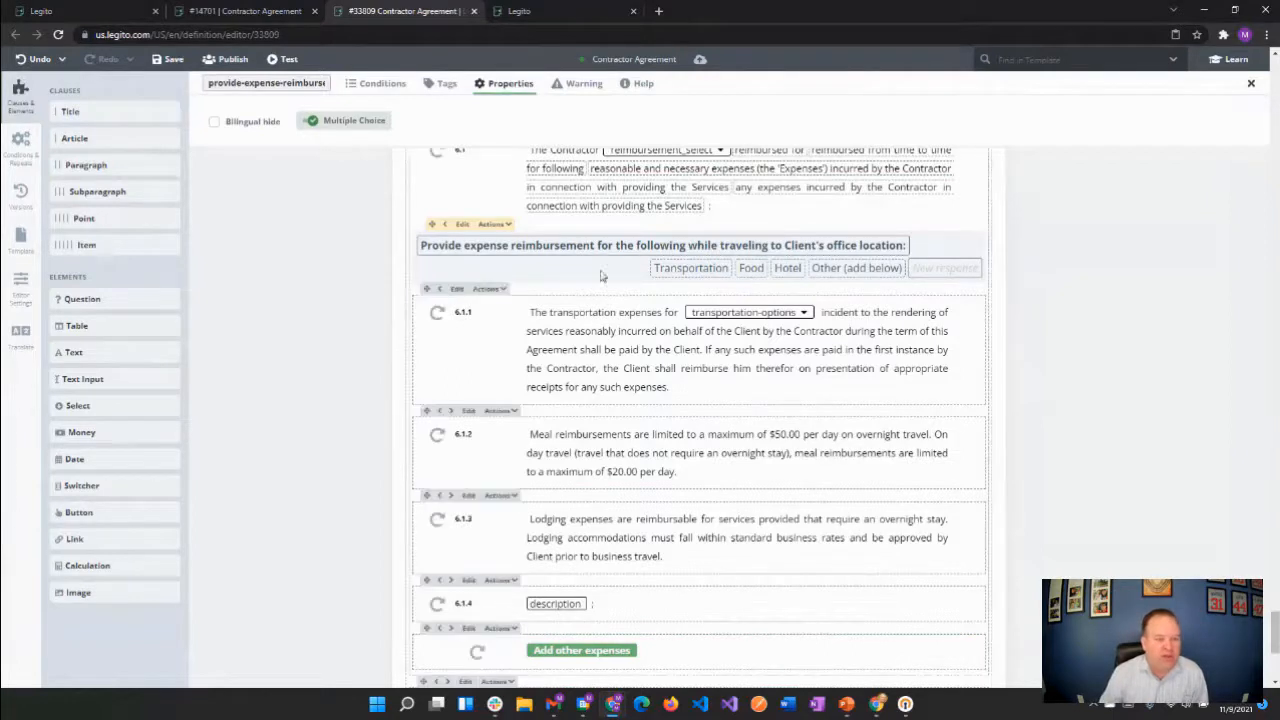
# Turn Multiple Choice off and back on for the transportation-options select in subparagraph 6.1.1
pyautogui.click(700, 310)
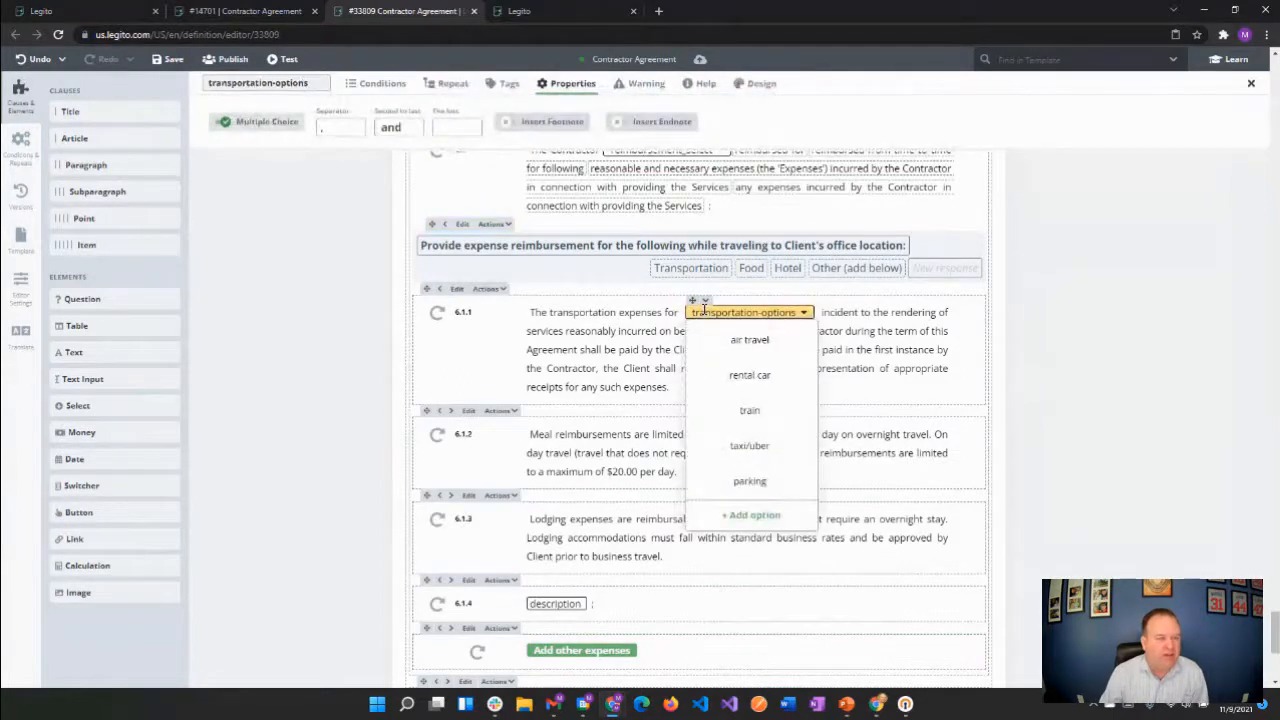
pyautogui.click(228, 122)
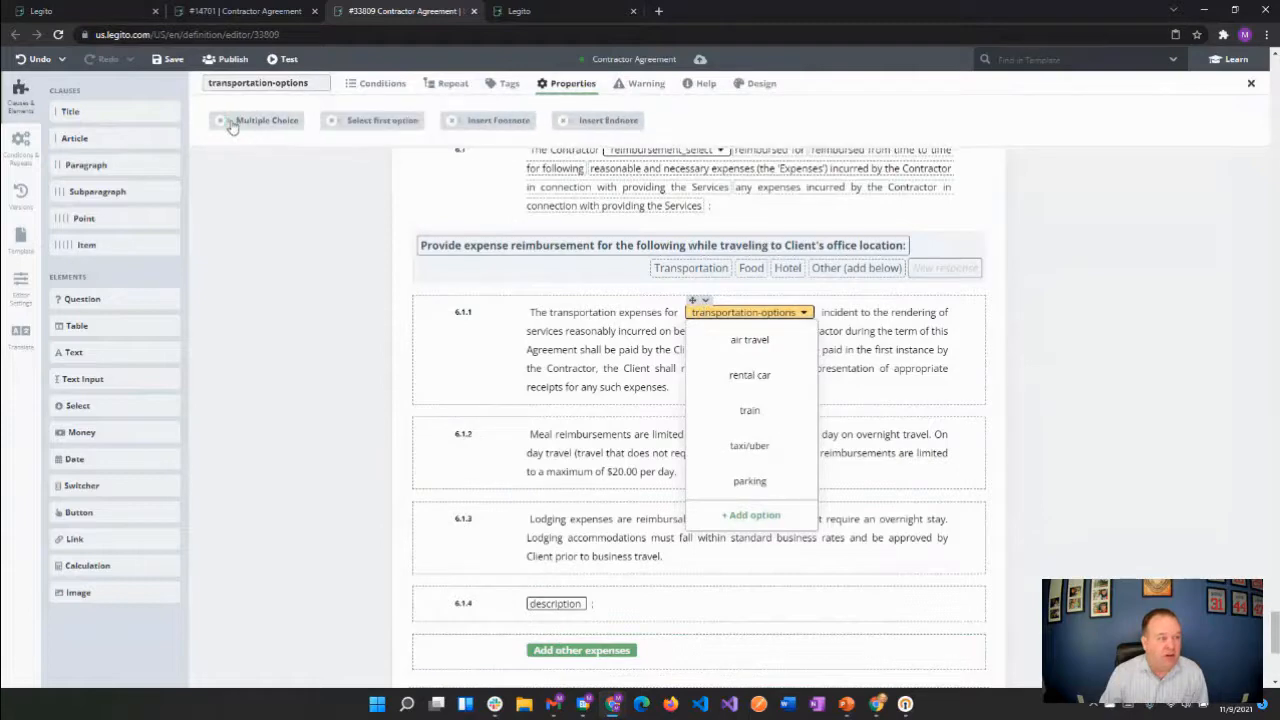
pyautogui.click(228, 122)
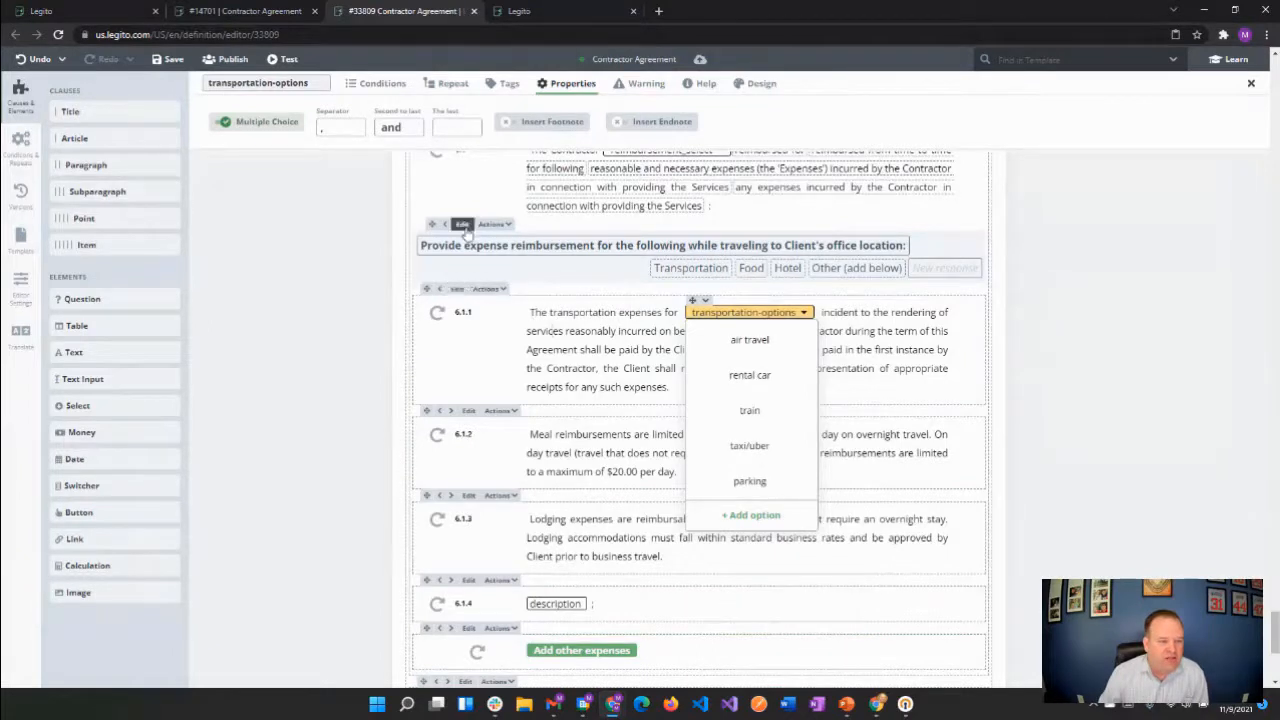
# Review the conditions that add subparagraphs 6.1.1, 6.1.2 and 6.1.3 to the document, and close the settings
pyautogui.click(462, 225)
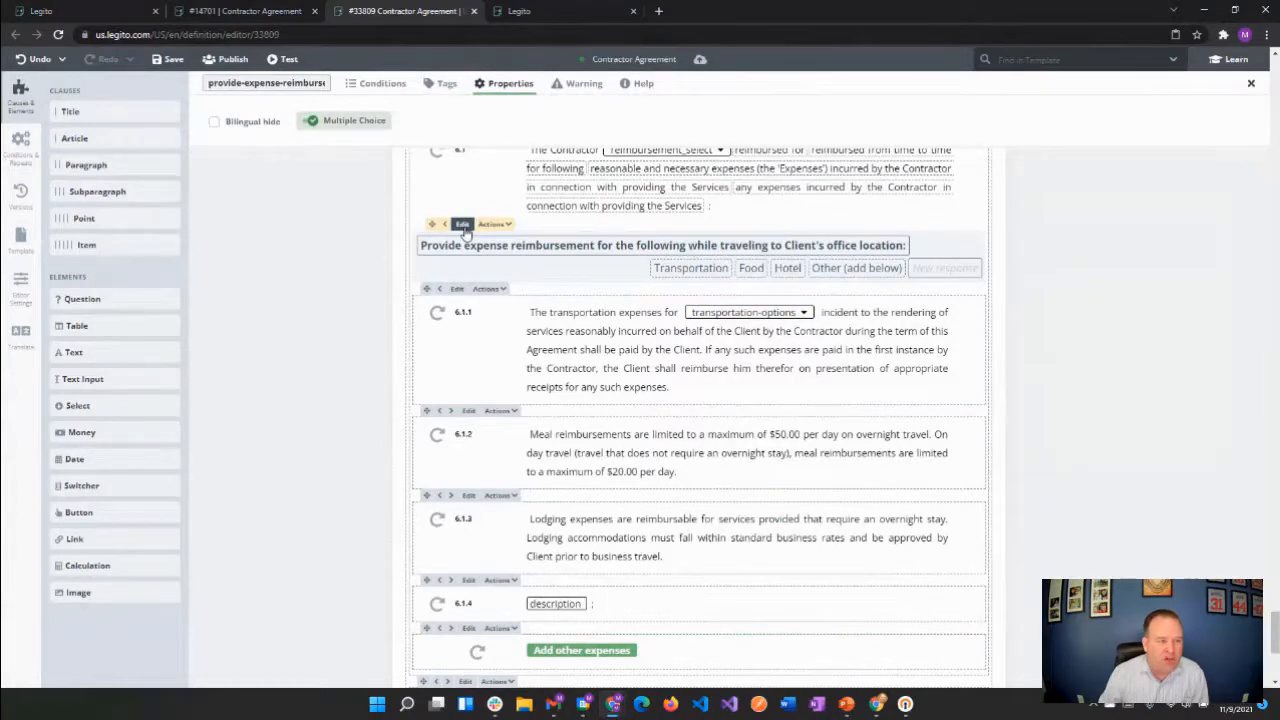
pyautogui.click(457, 288)
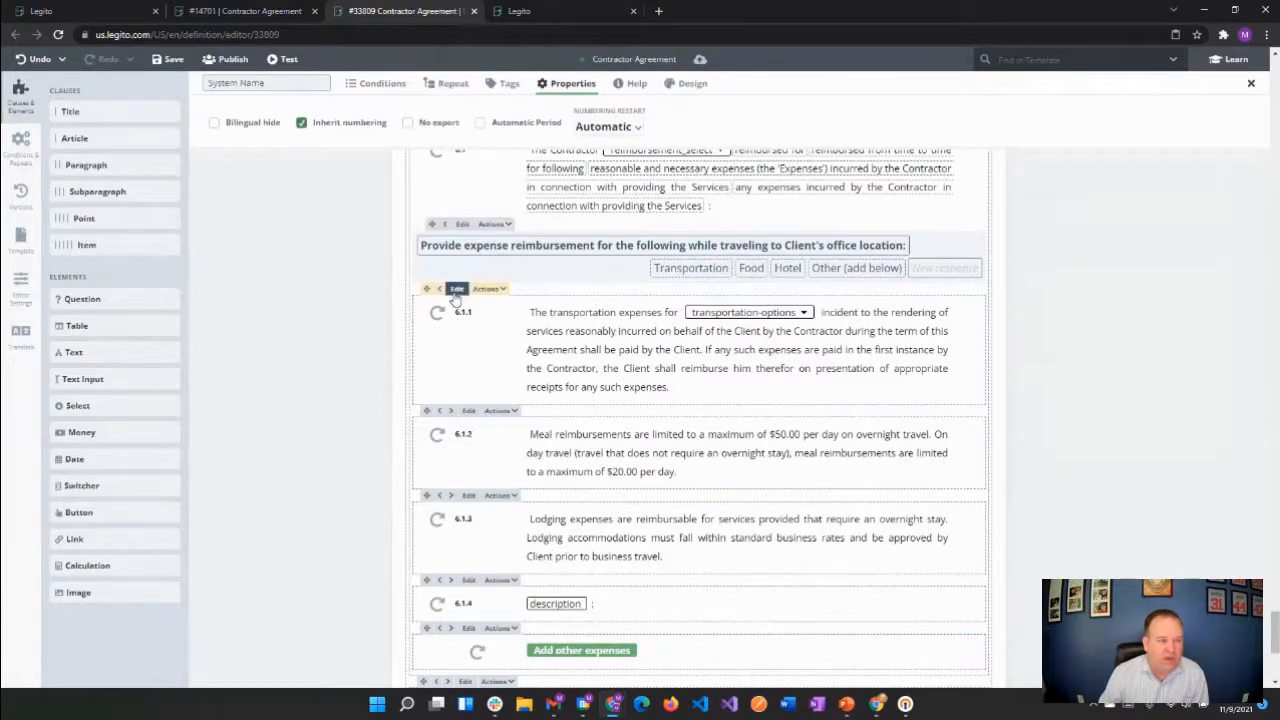
pyautogui.click(381, 85)
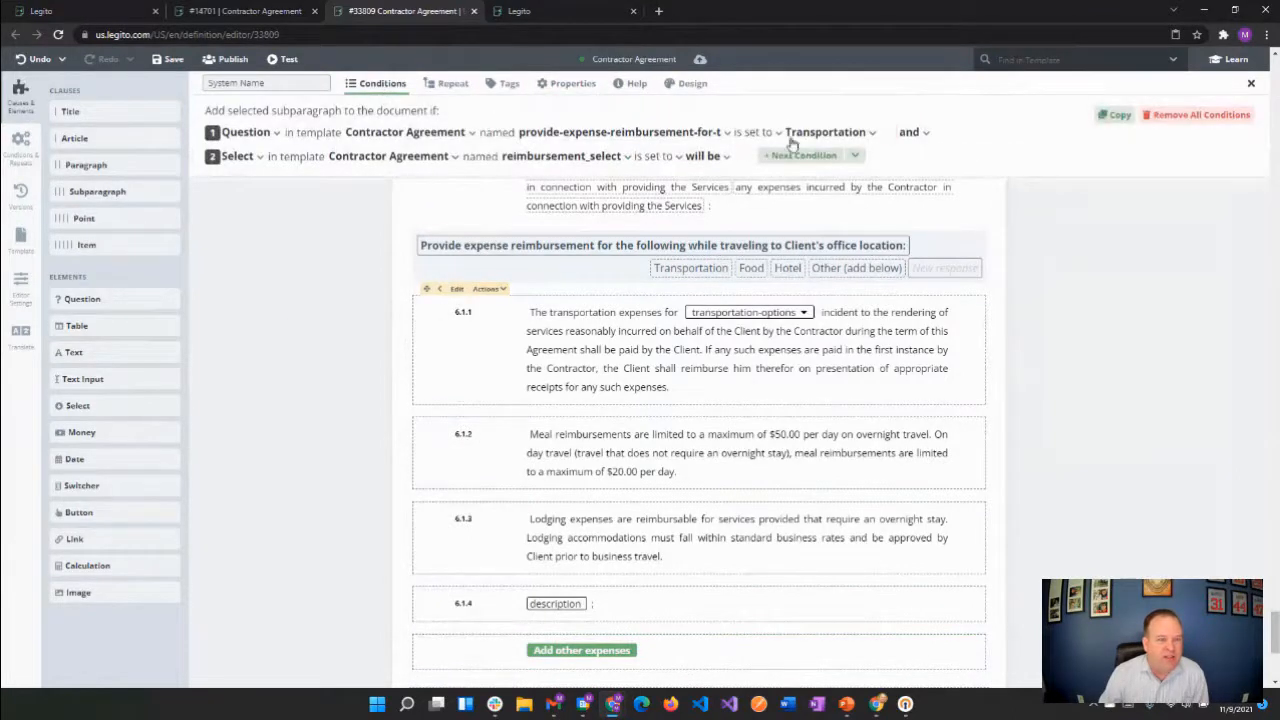
pyautogui.click(830, 136)
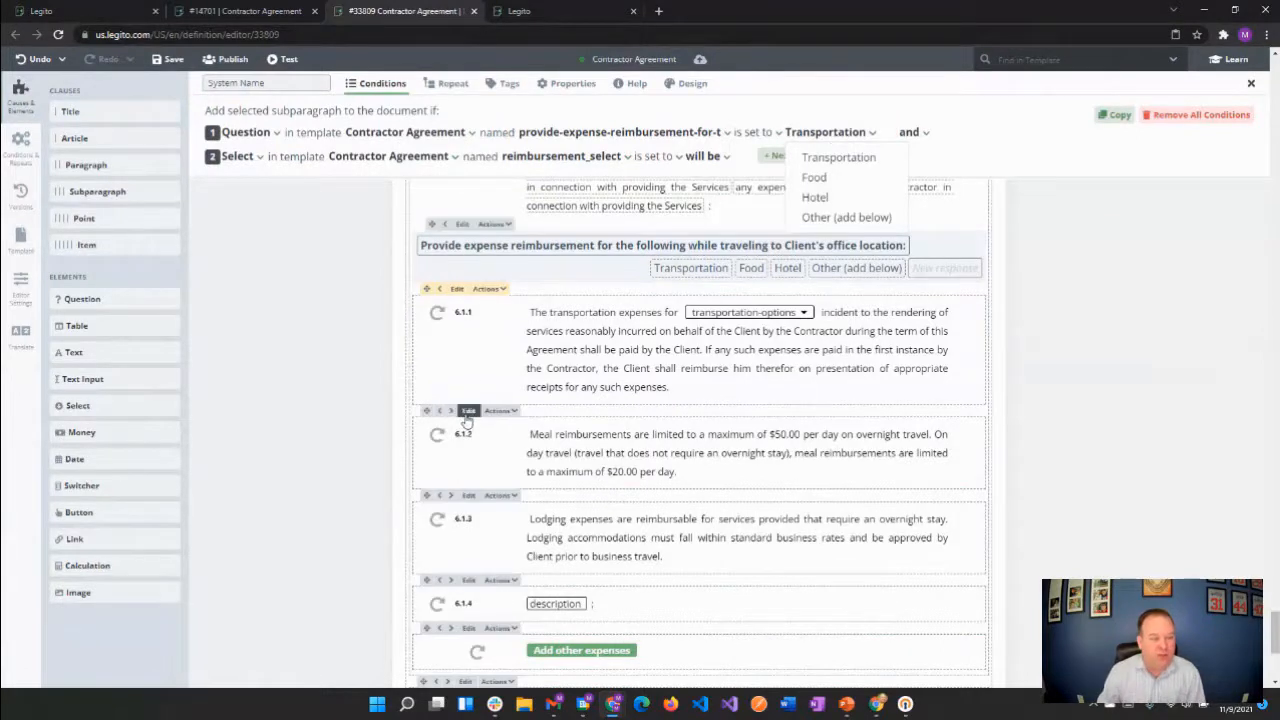
pyautogui.click(467, 413)
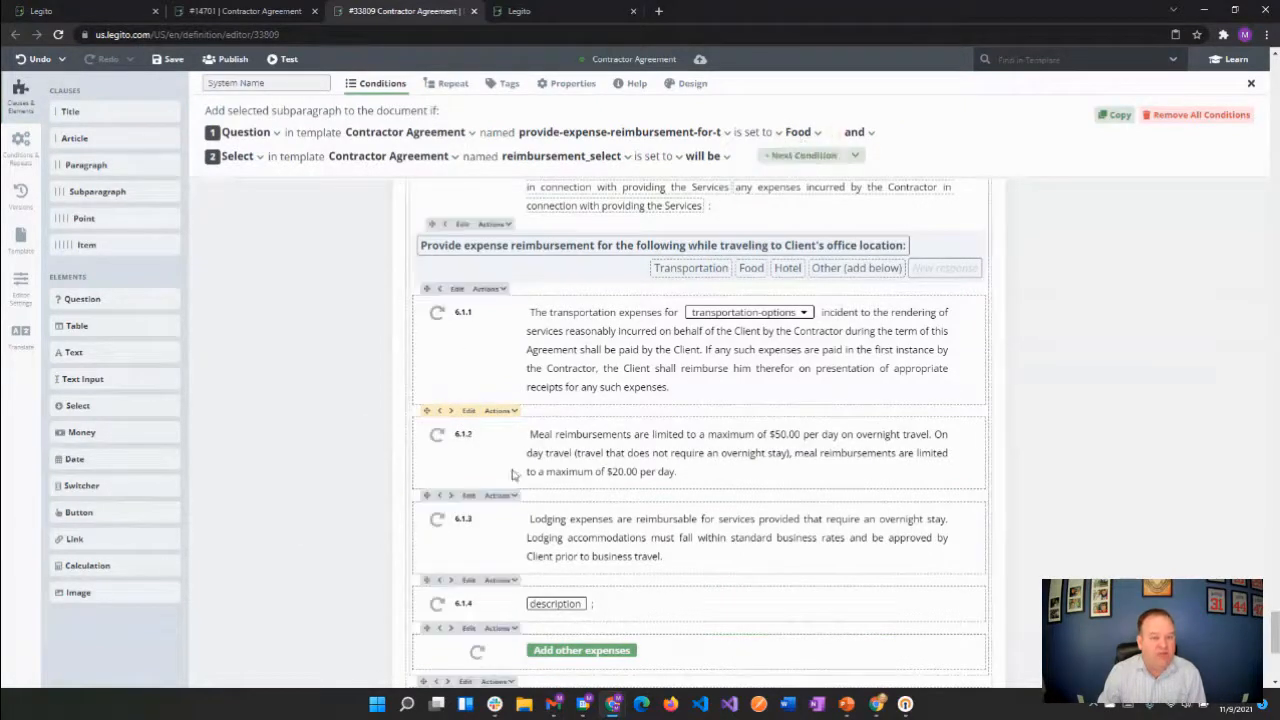
pyautogui.click(467, 496)
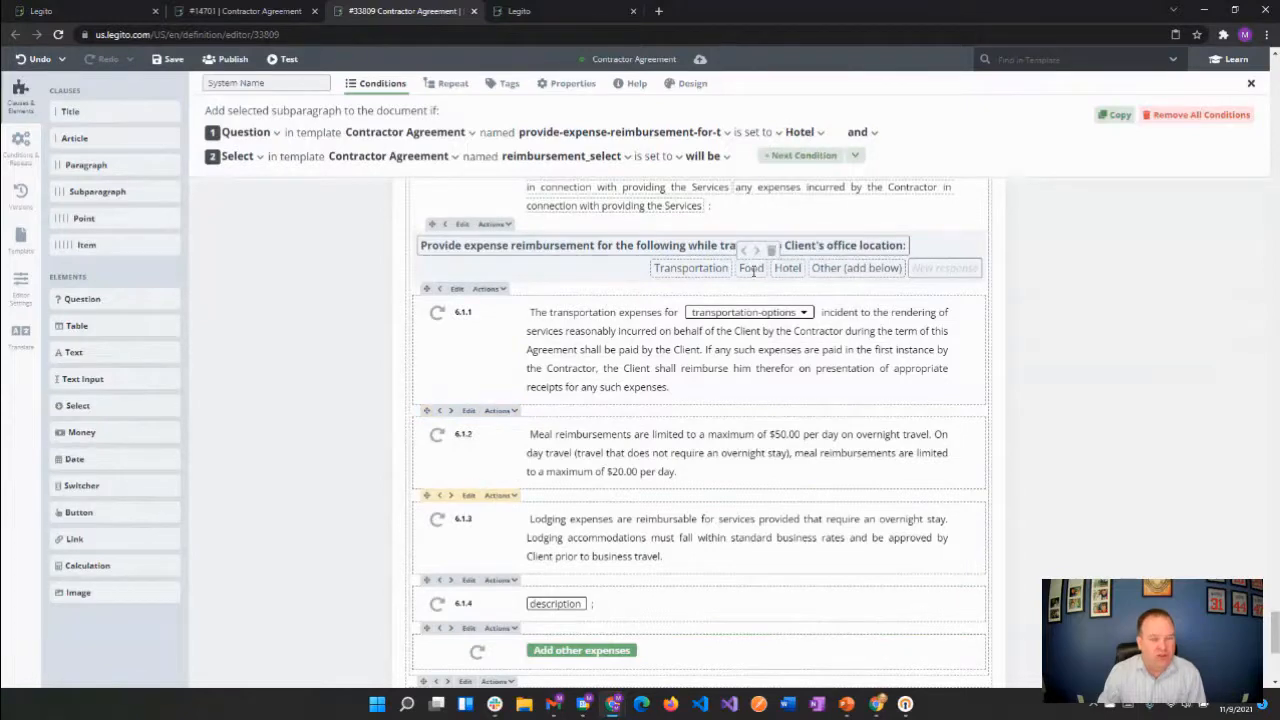
pyautogui.click(344, 393)
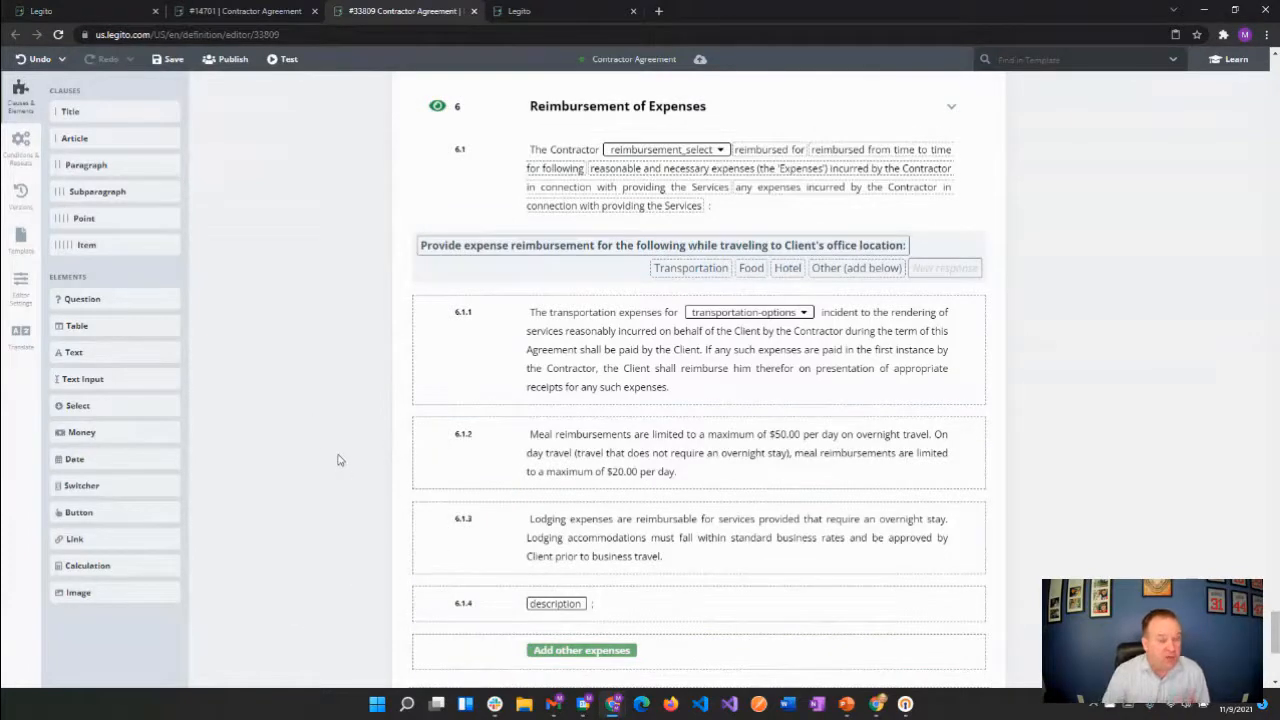
# Try the 1) a) i) and I. A. 1. numbering styles on the template and restore the 1, 1.1, 1.1.1 style
pyautogui.click(21, 240)
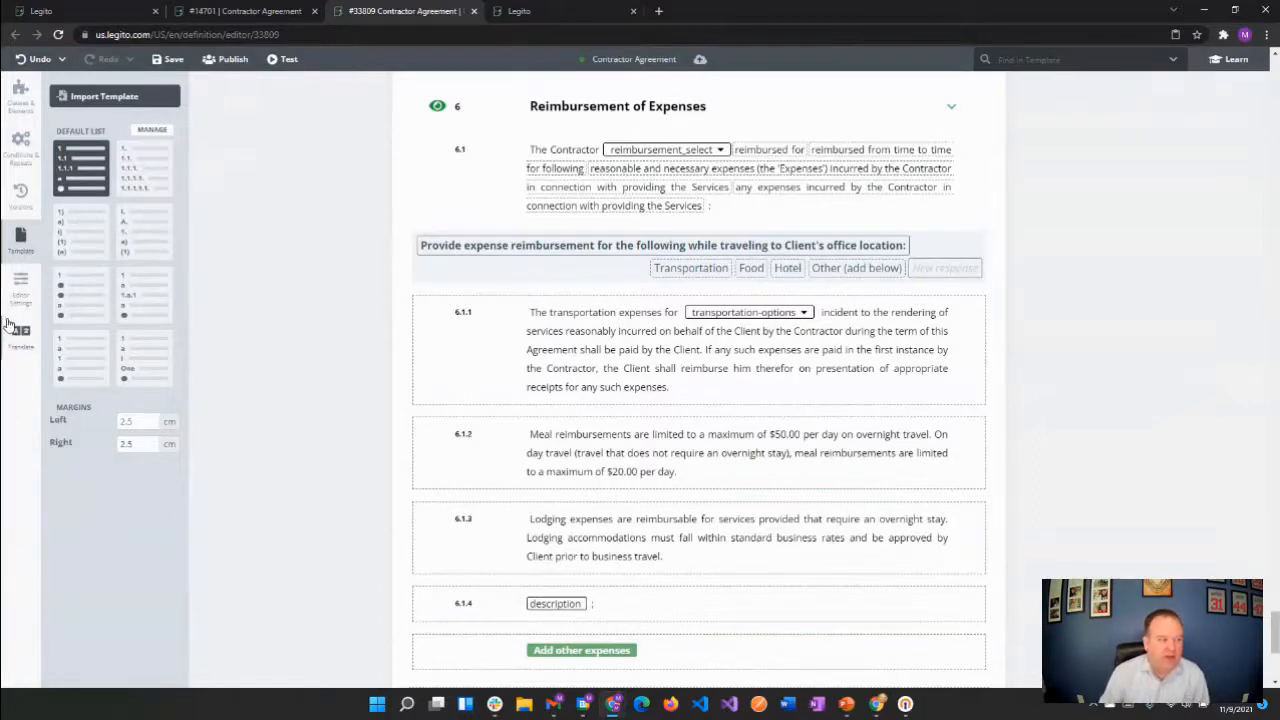
pyautogui.click(82, 234)
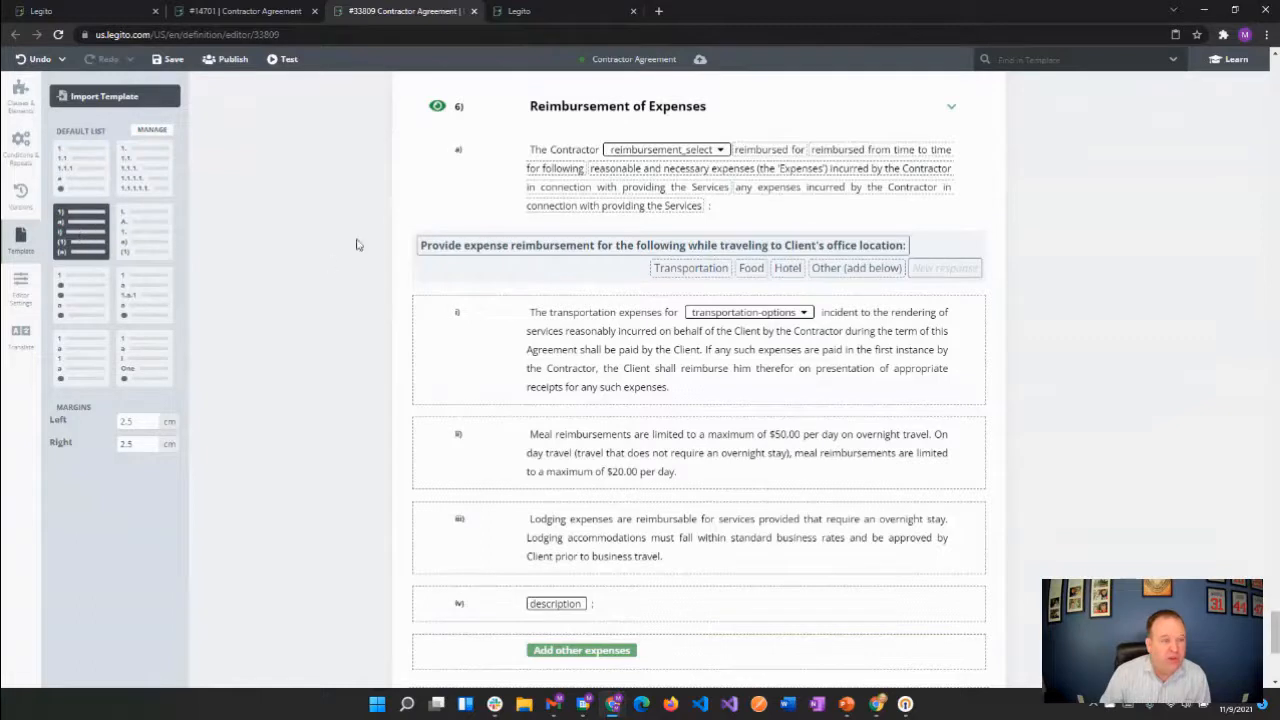
pyautogui.click(155, 234)
pyautogui.click(90, 233)
pyautogui.click(87, 187)
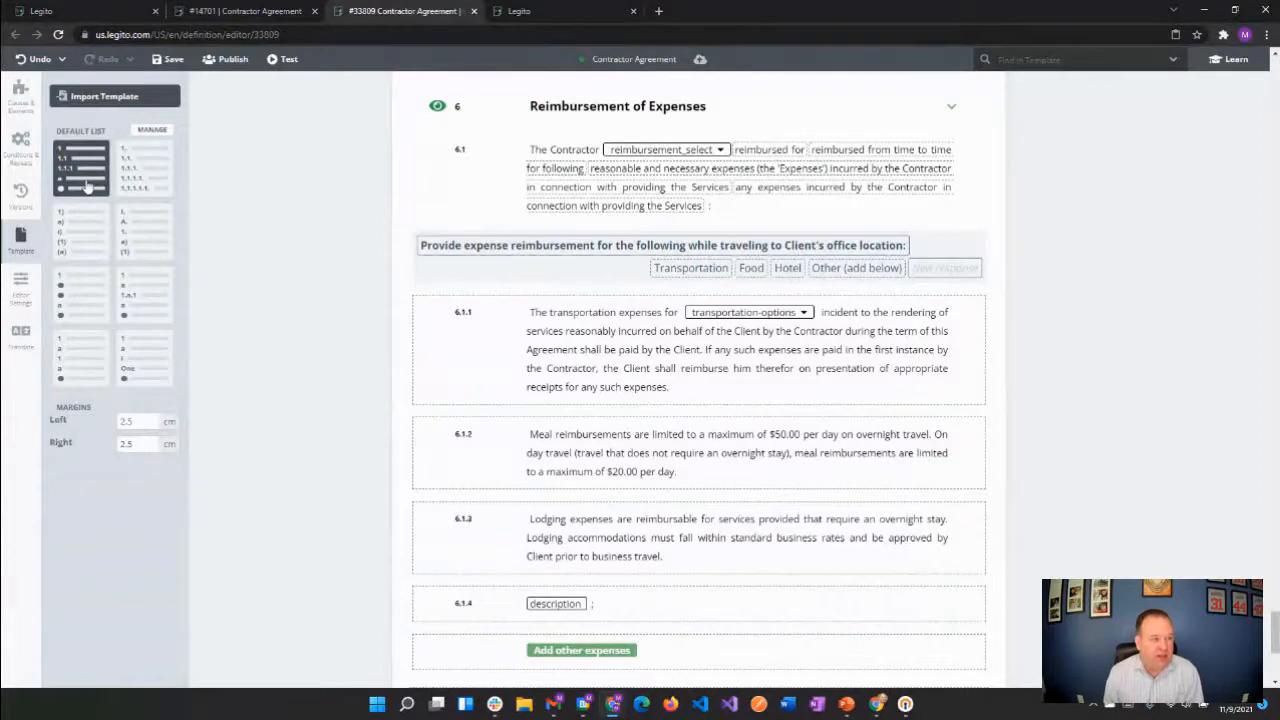
# Open the management page for multilevel numbering styles, and go to the general account settings
pyautogui.click(148, 132)
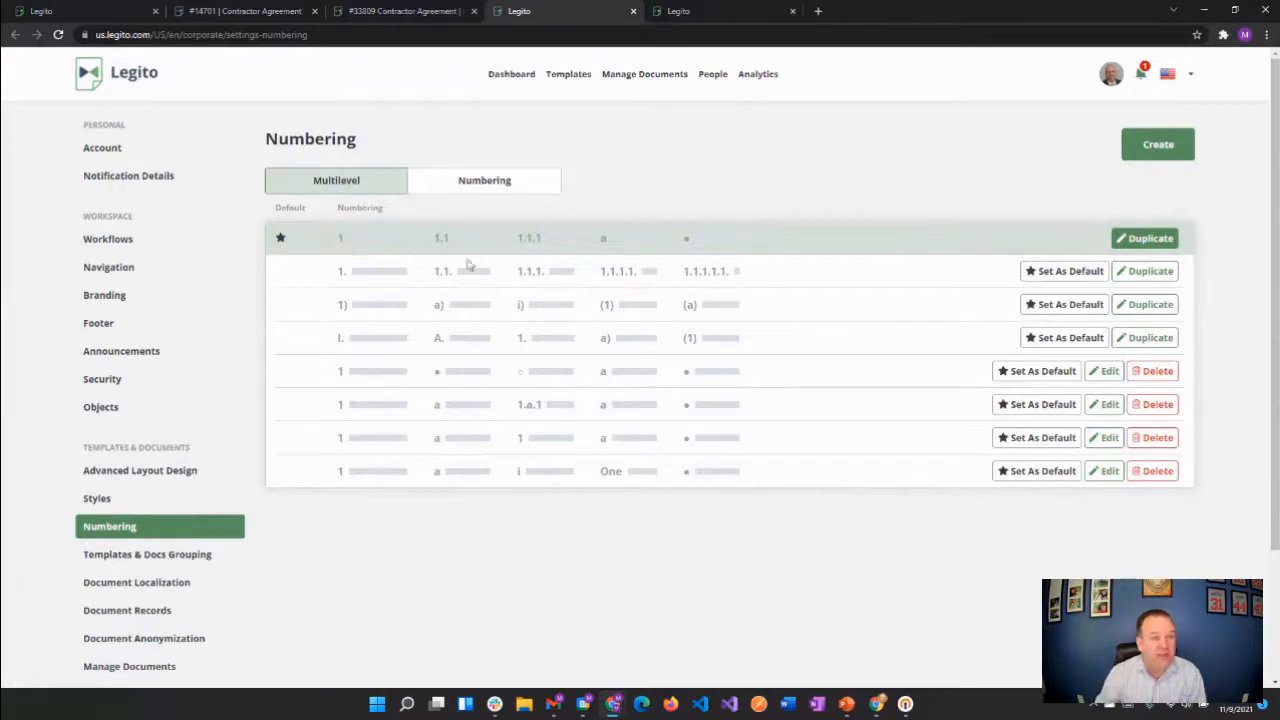
pyautogui.click(1108, 78)
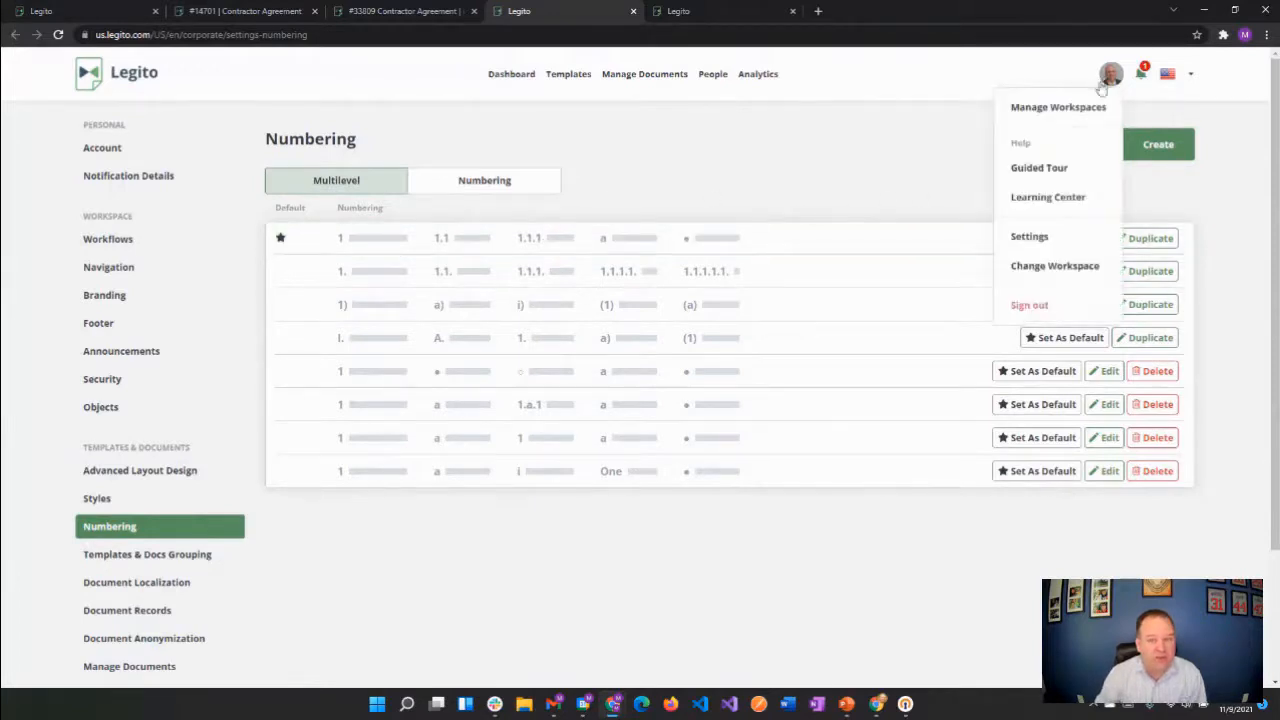
pyautogui.click(1028, 240)
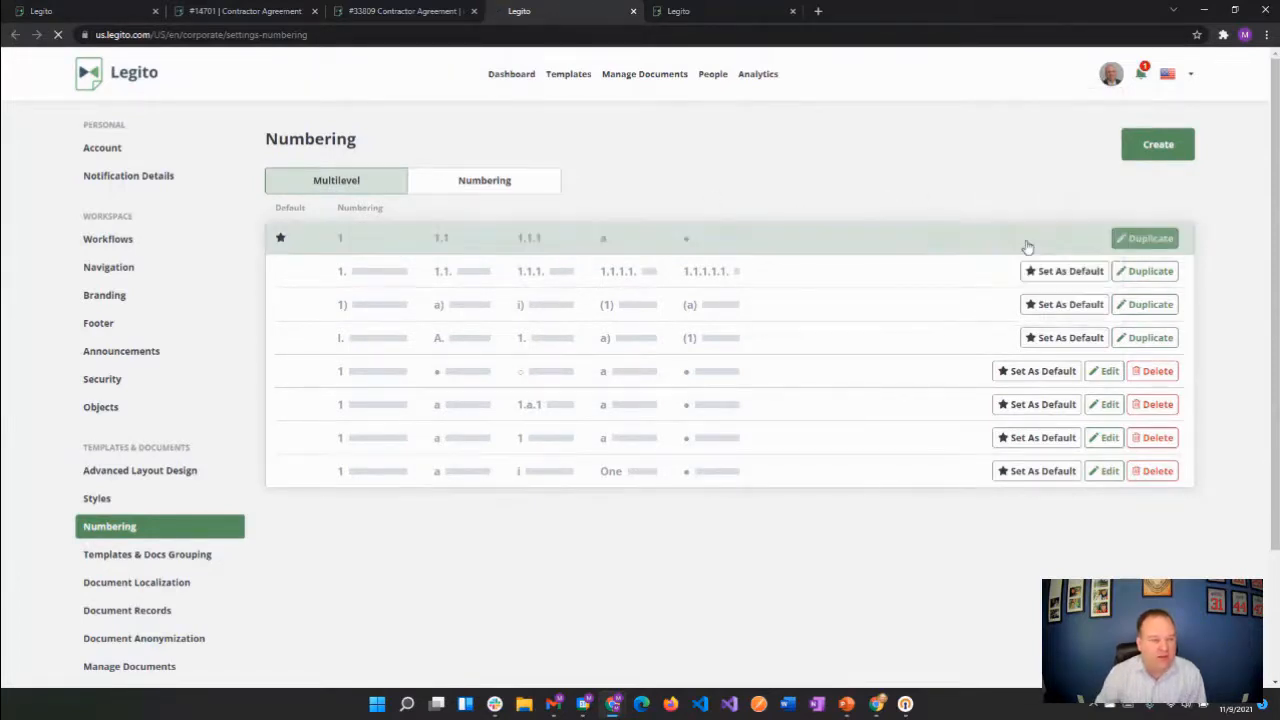
# Open the Numbering settings and compare the single-level and multilevel numbering lists
pyautogui.click(99, 532)
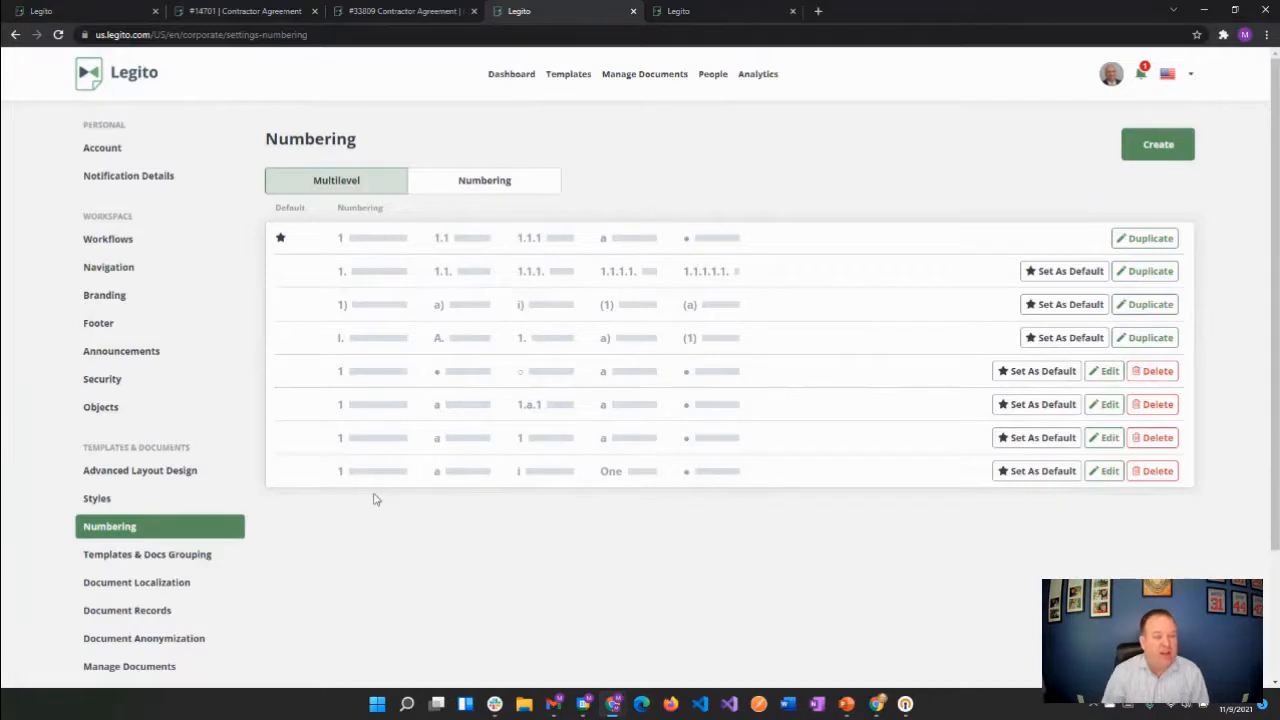
pyautogui.click(462, 182)
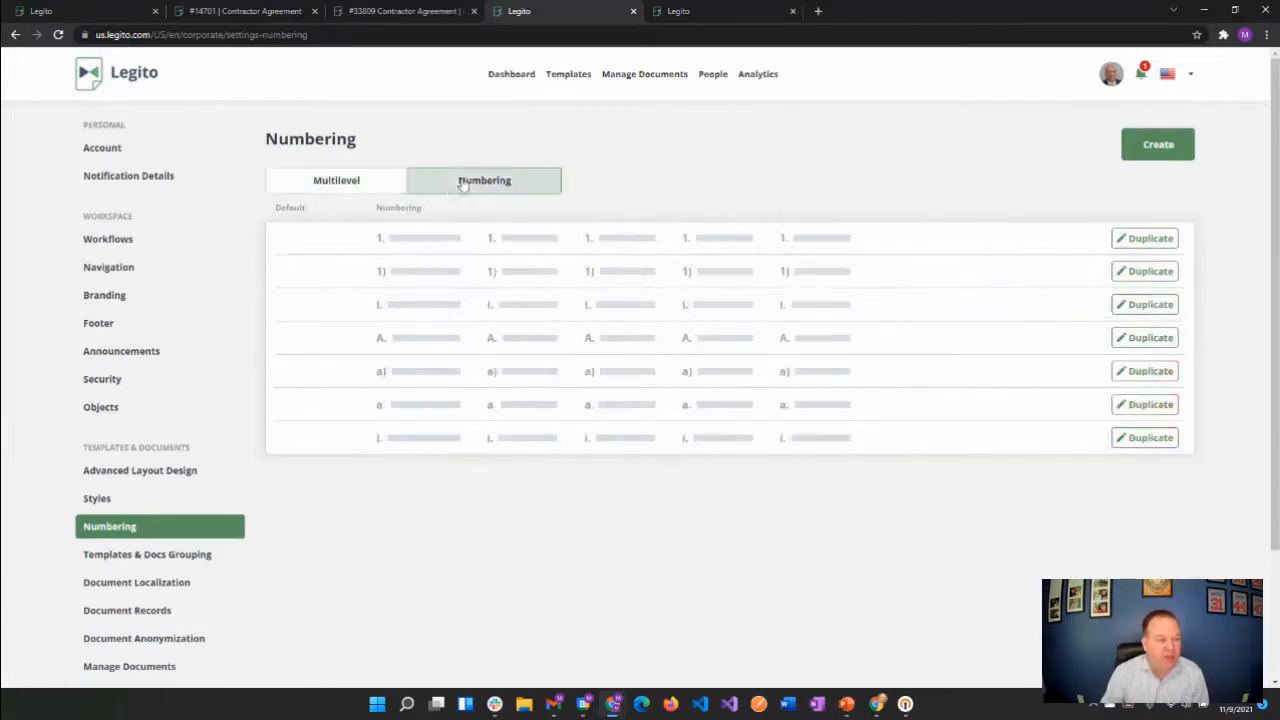
pyautogui.click(336, 183)
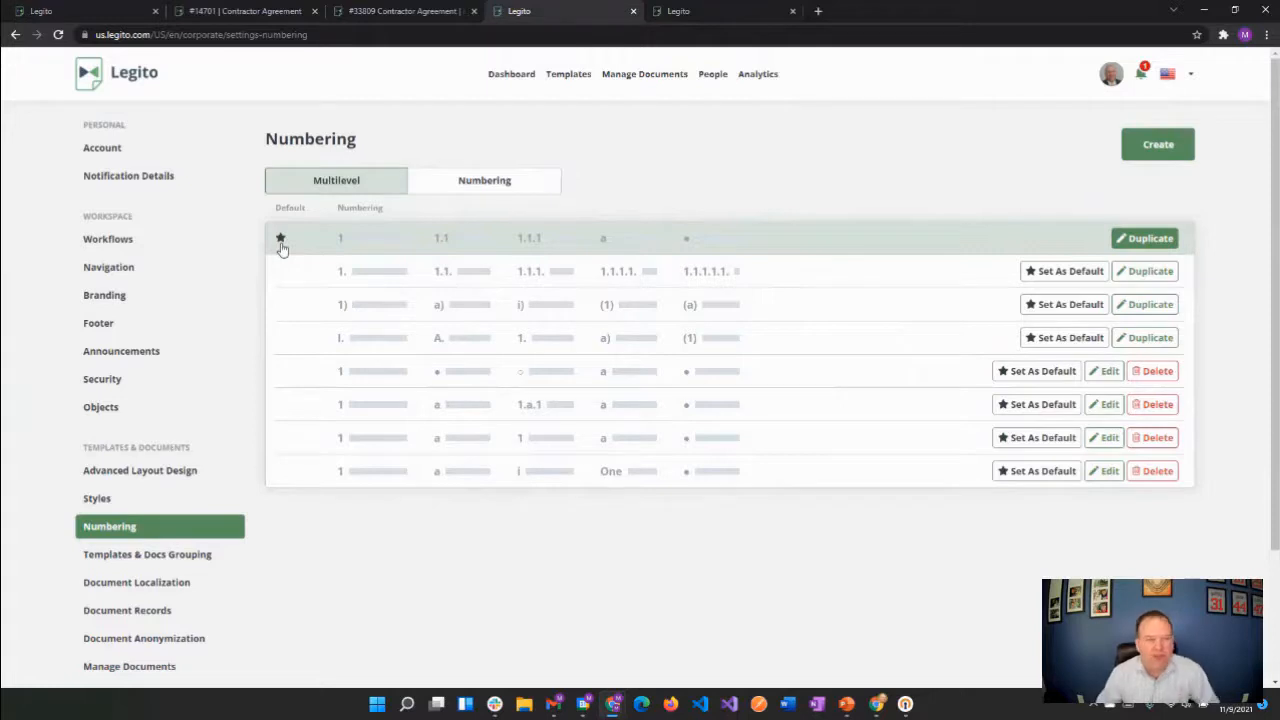
# Start a new multilevel numbering style and review its Paragraph, Subparagraph, Point and Item levels
pyautogui.click(1153, 150)
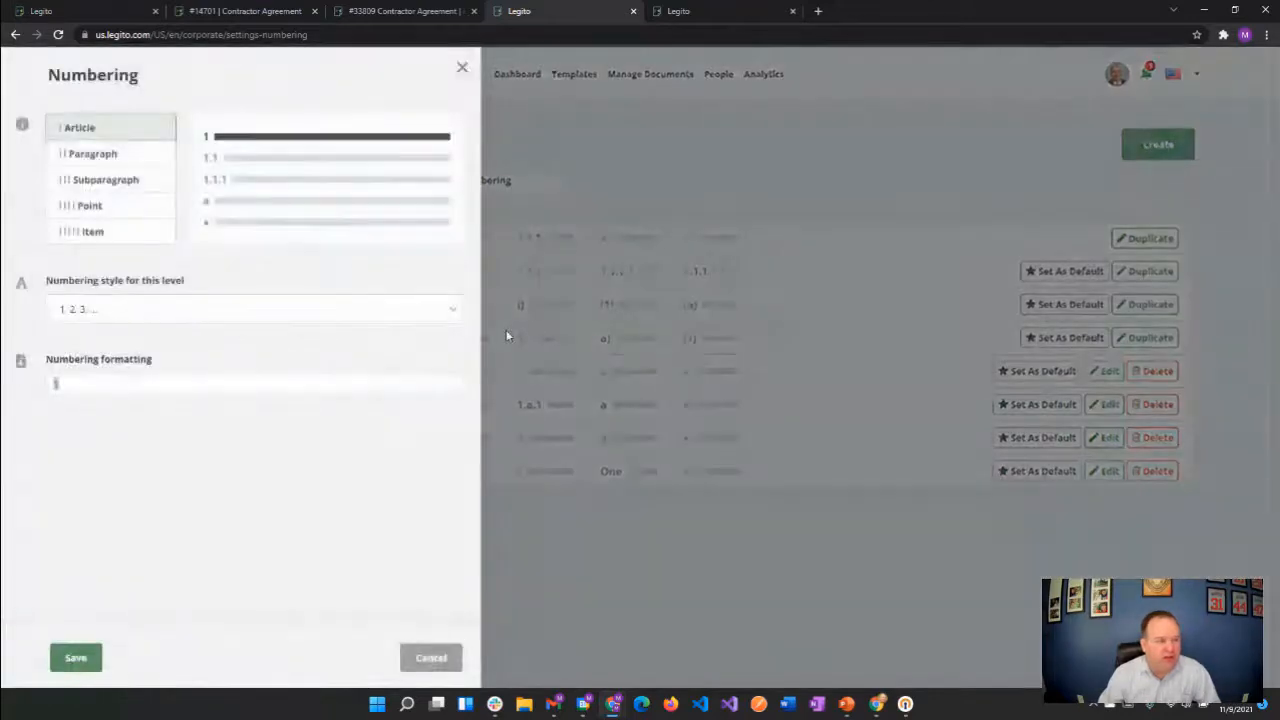
pyautogui.click(100, 157)
pyautogui.click(105, 181)
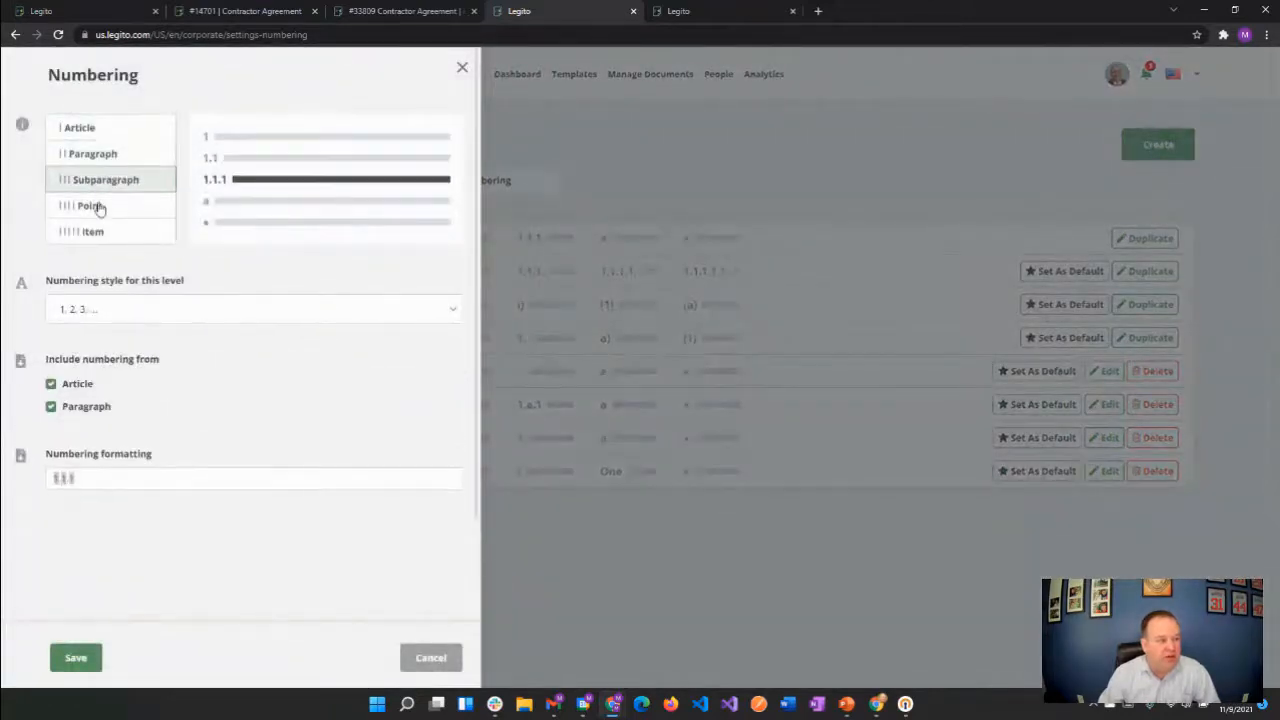
pyautogui.click(95, 206)
pyautogui.click(99, 233)
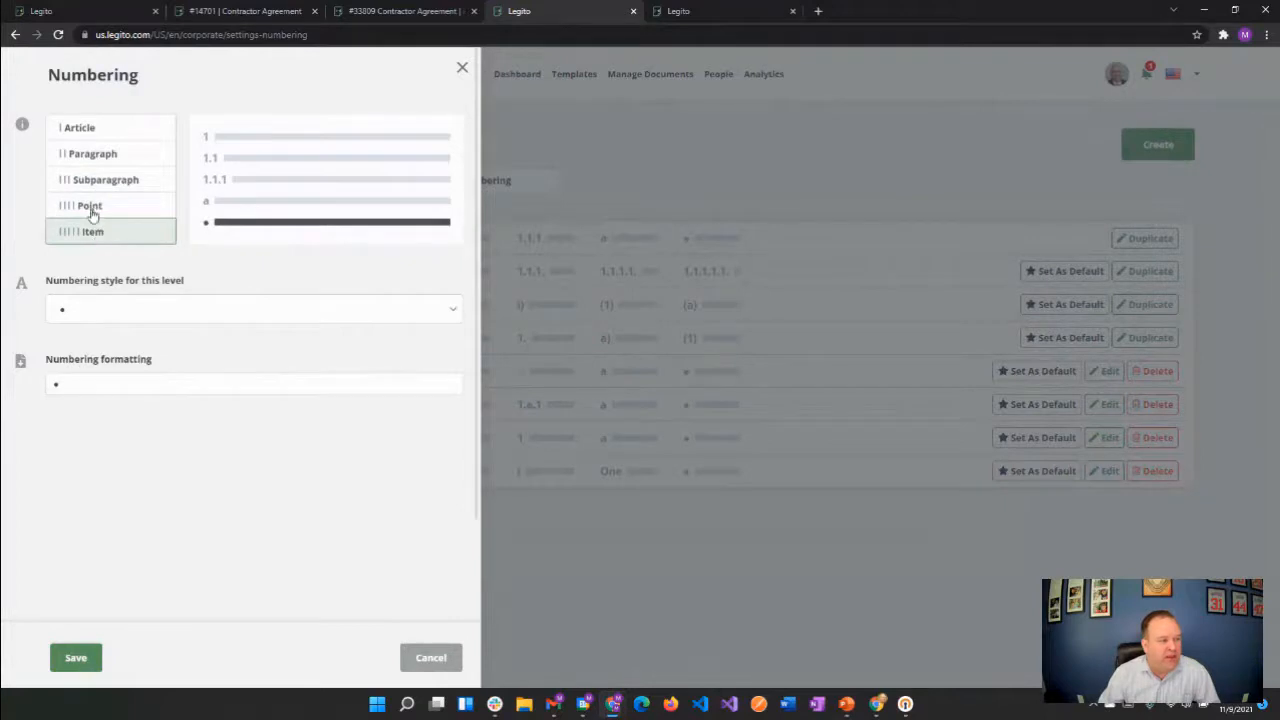
# Try i, ii, iii numbering for the Subparagraph level with only i as its formatting, and discard the new numbering style
pyautogui.click(92, 181)
pyautogui.click(97, 312)
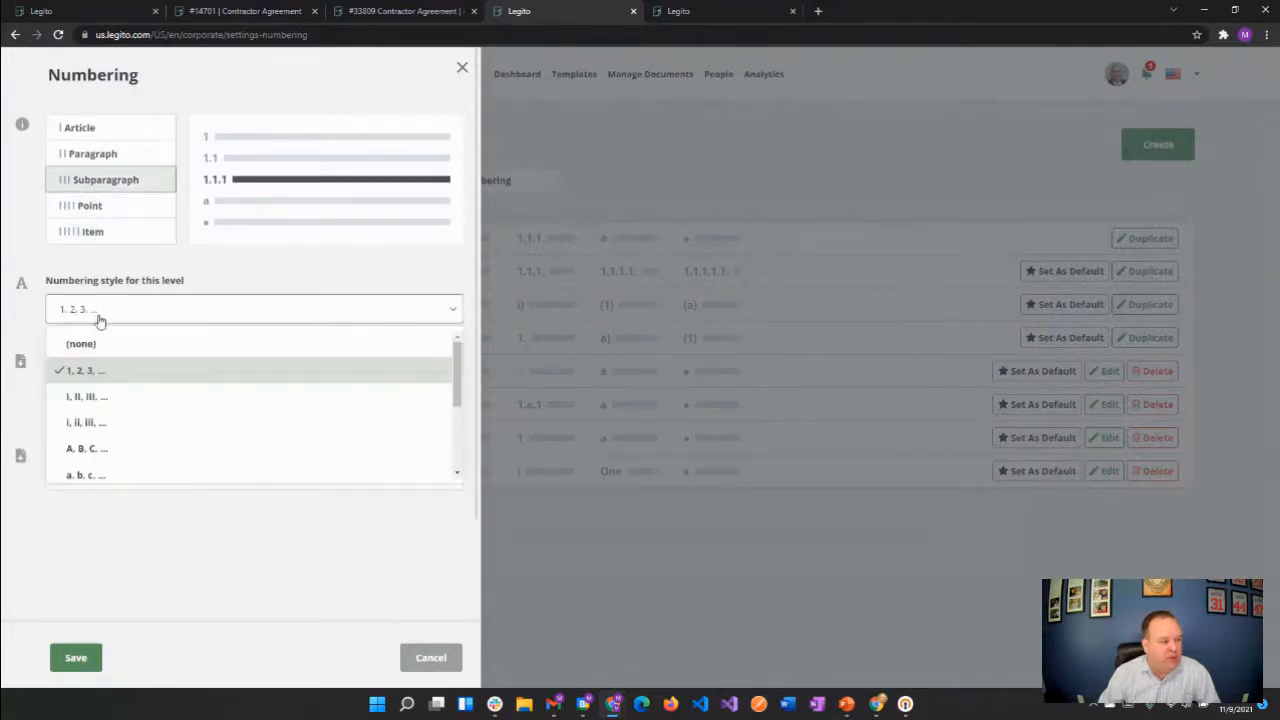
pyautogui.click(97, 425)
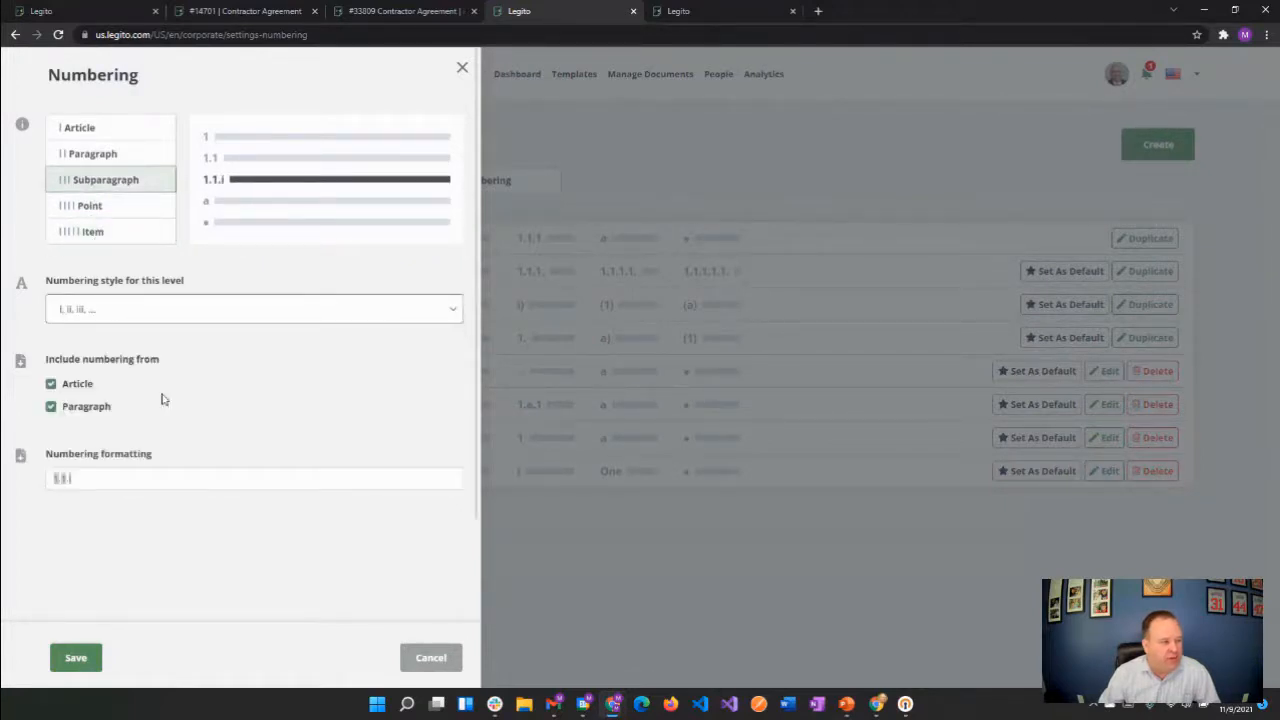
pyautogui.click(77, 388)
pyautogui.click(72, 405)
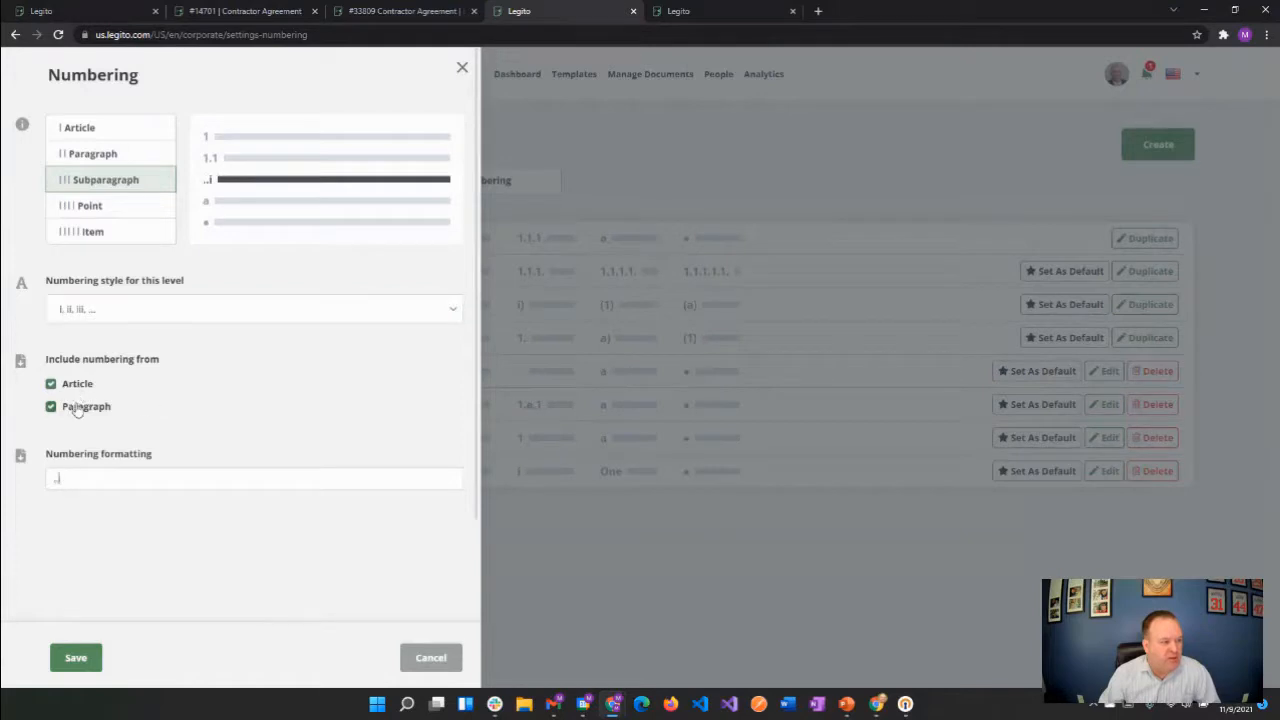
pyautogui.click(56, 480)
pyautogui.press('BackSpace')
pyautogui.press('BackSpace')
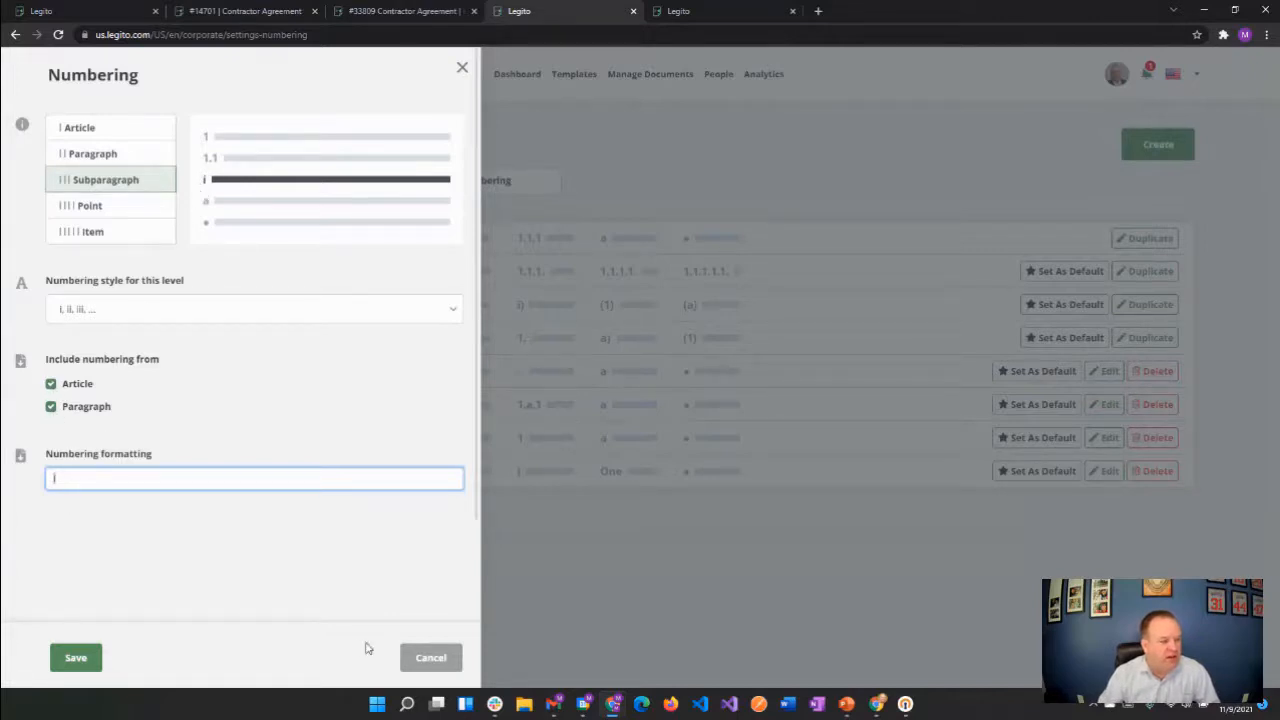
pyautogui.click(418, 660)
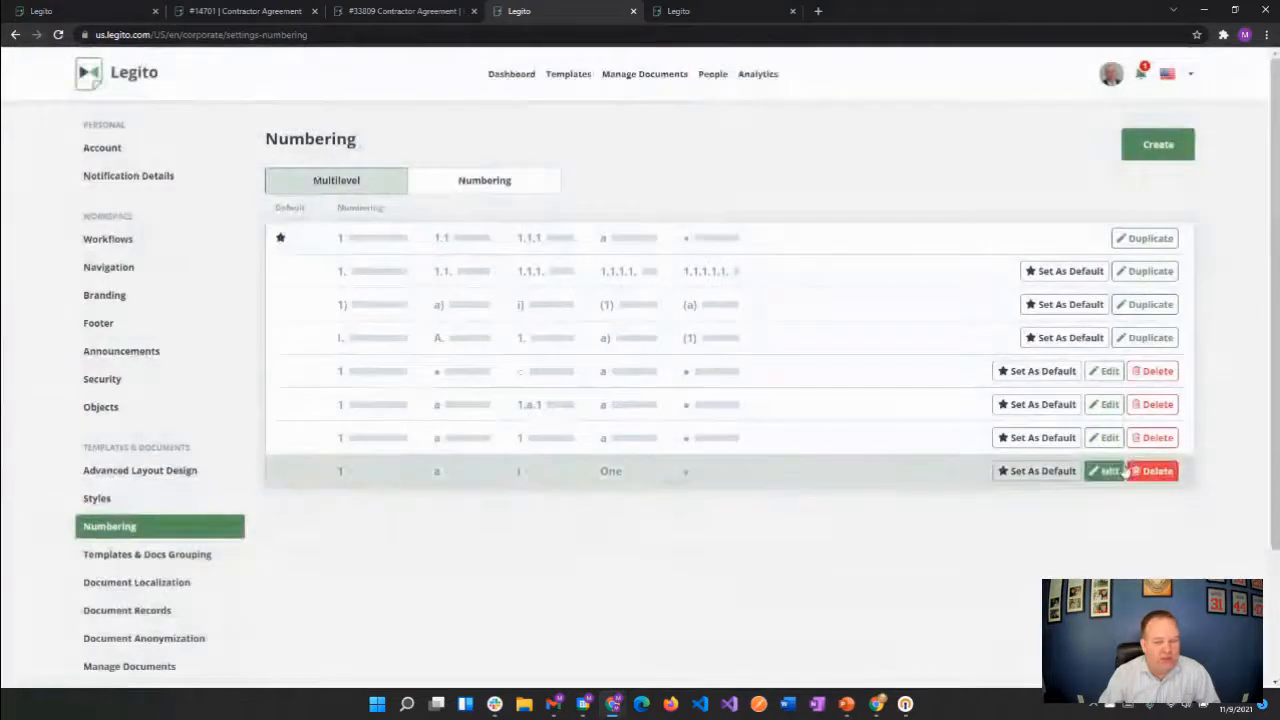
# Open the custom 1, a, i, One numbering style for editing and review its Paragraph, Subparagraph and Point levels
pyautogui.click(1106, 474)
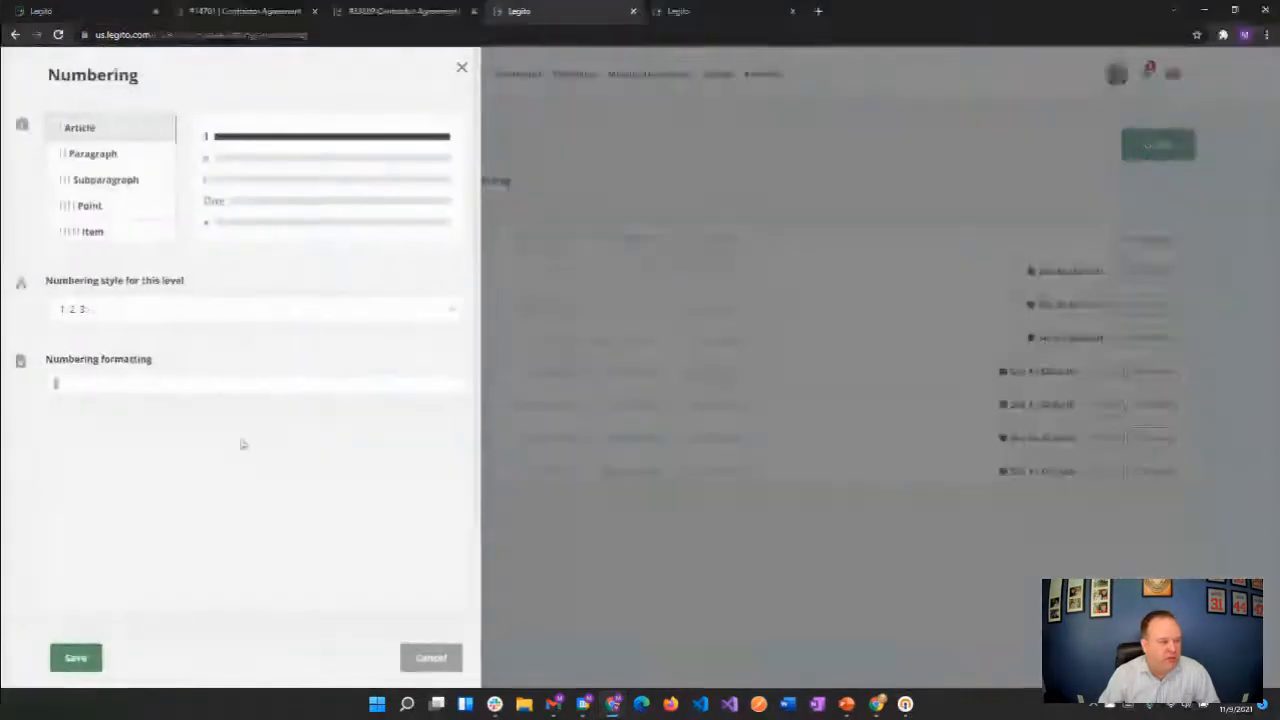
pyautogui.click(85, 155)
pyautogui.click(100, 181)
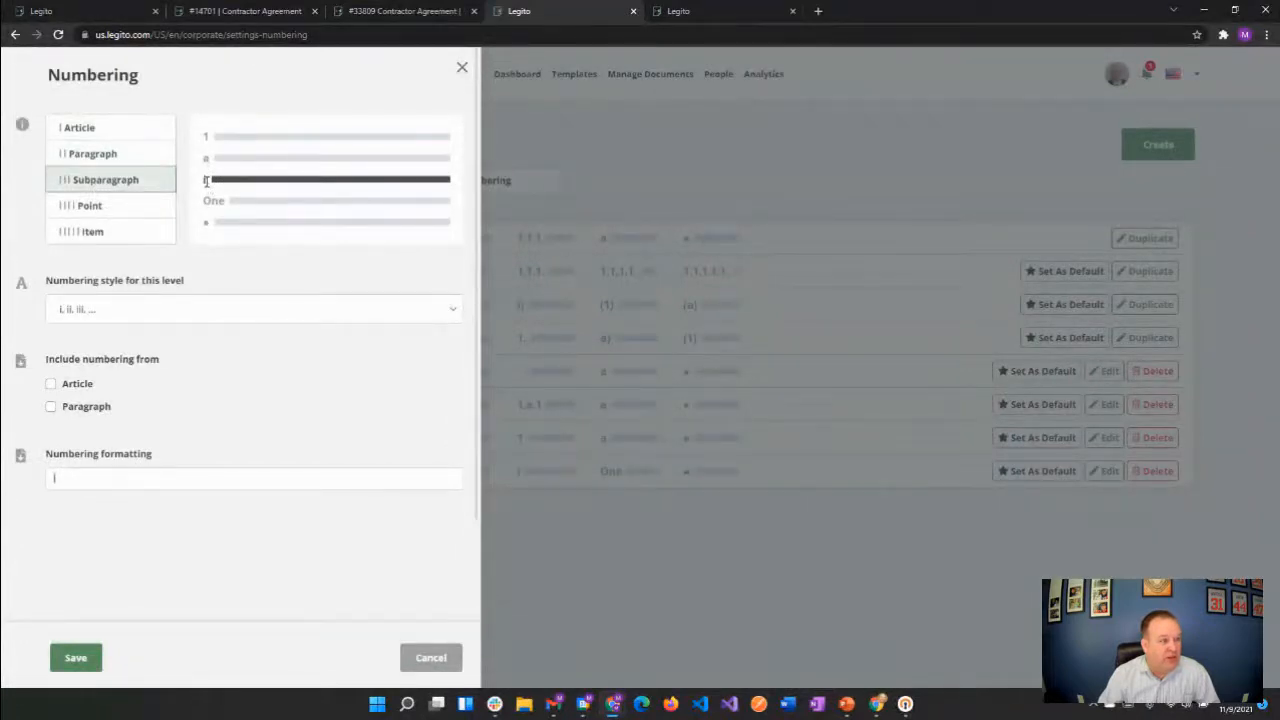
pyautogui.click(131, 208)
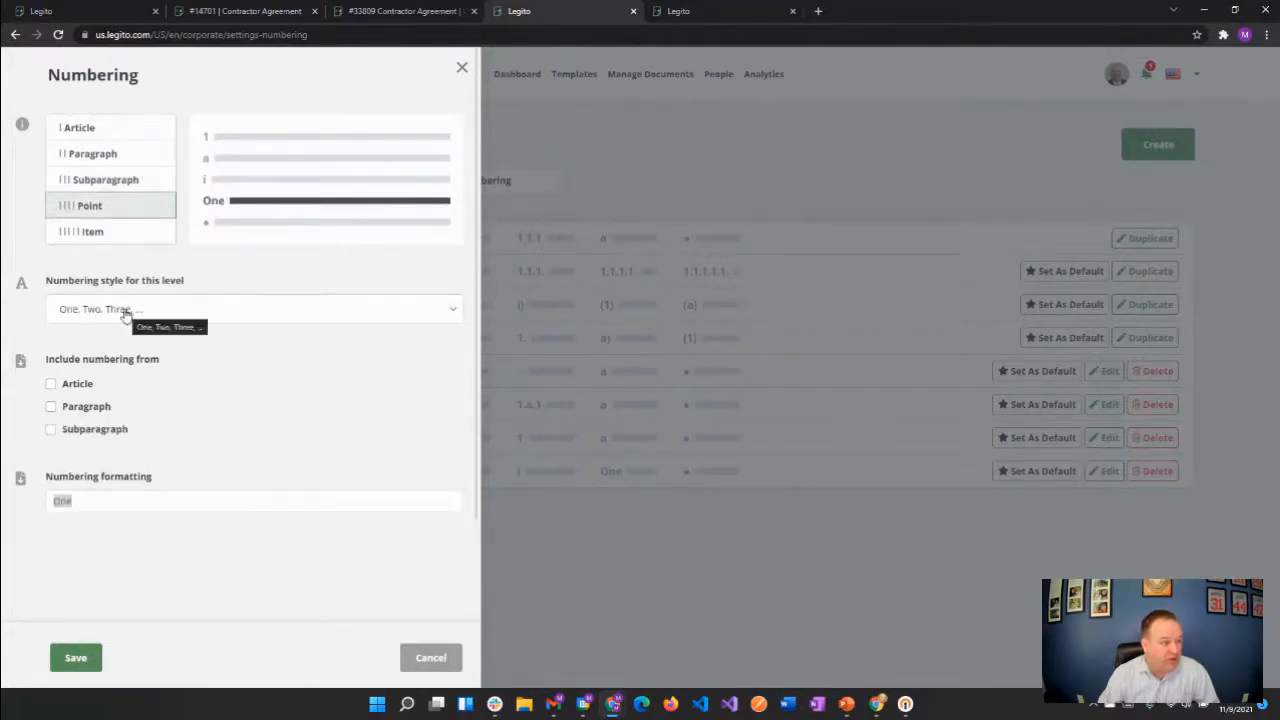
# Try the First, Second, Third numbering style on the Item level and close the editor without saving
pyautogui.click(100, 231)
pyautogui.click(101, 310)
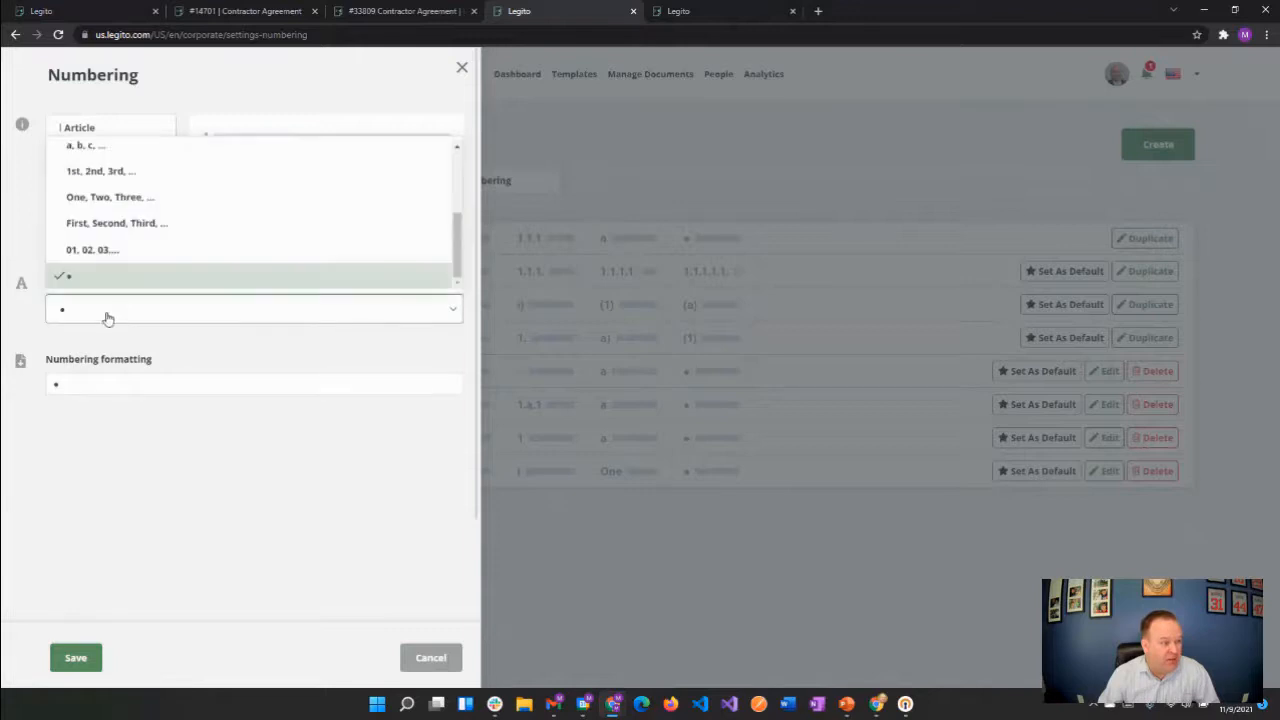
pyautogui.click(104, 223)
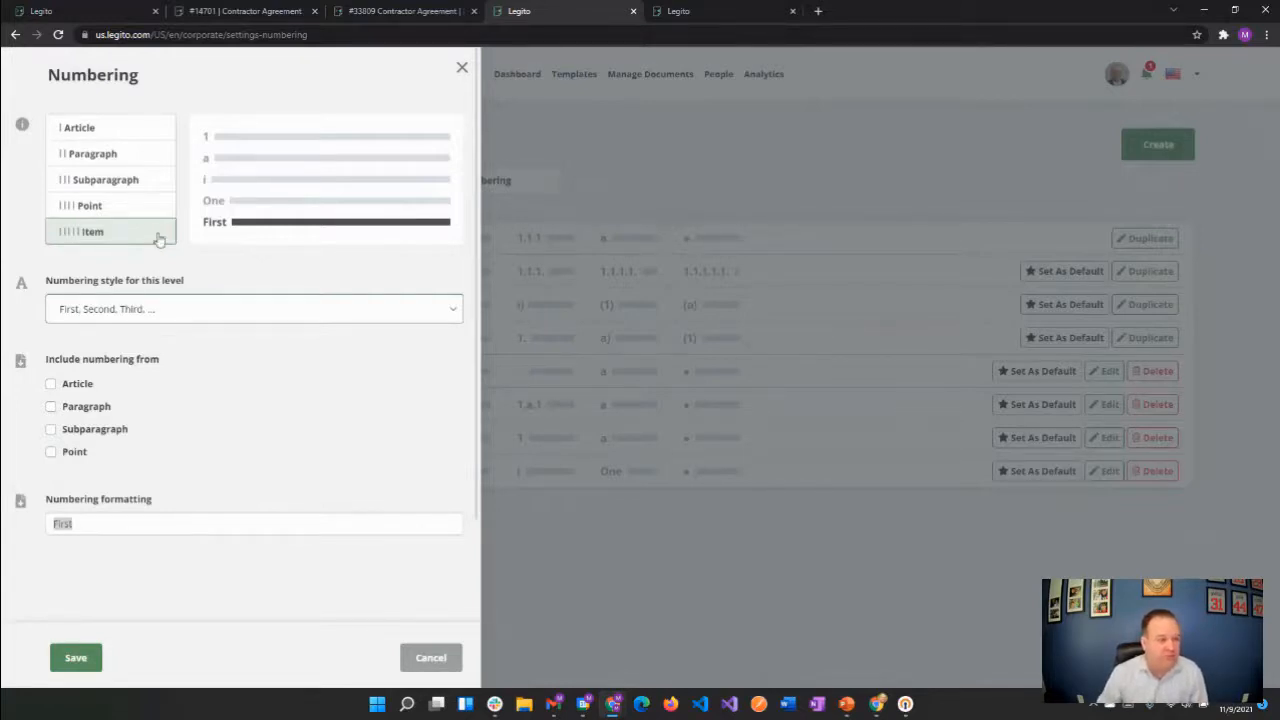
pyautogui.click(462, 69)
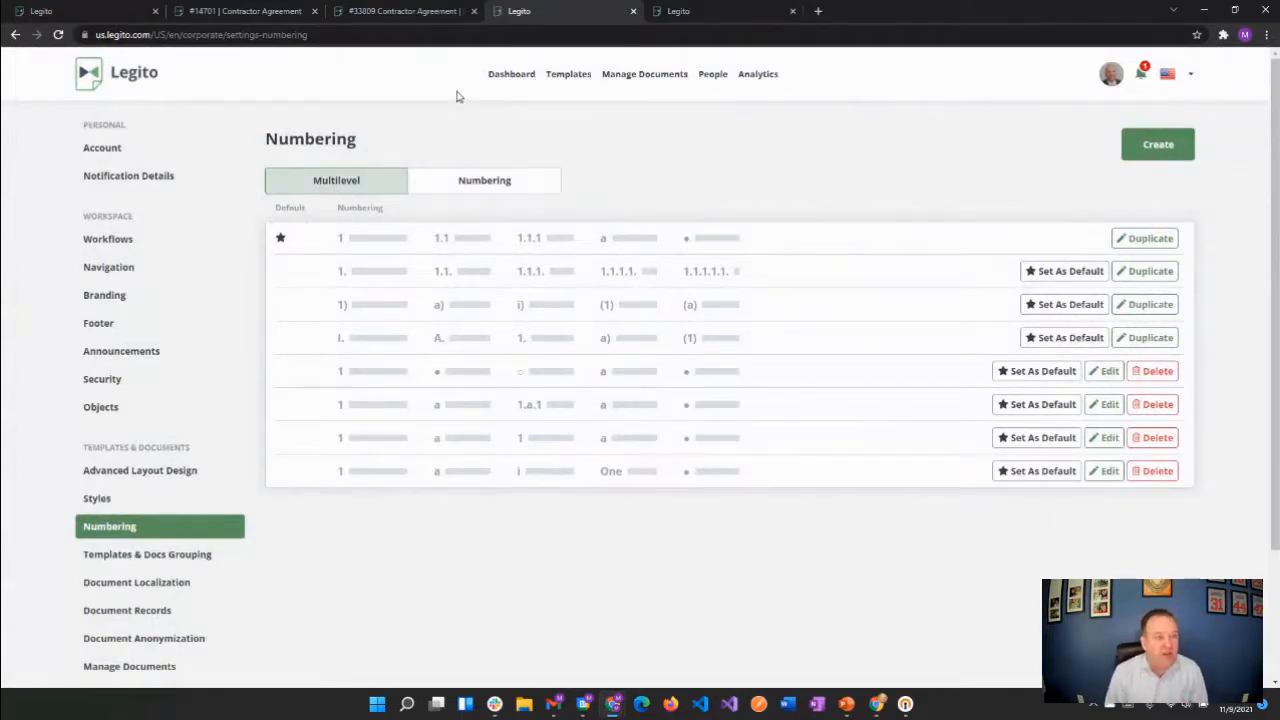
# Close the numbering settings and the Contractor Agreement template editor, leaving the editor without saving its changes
pyautogui.click(633, 11)
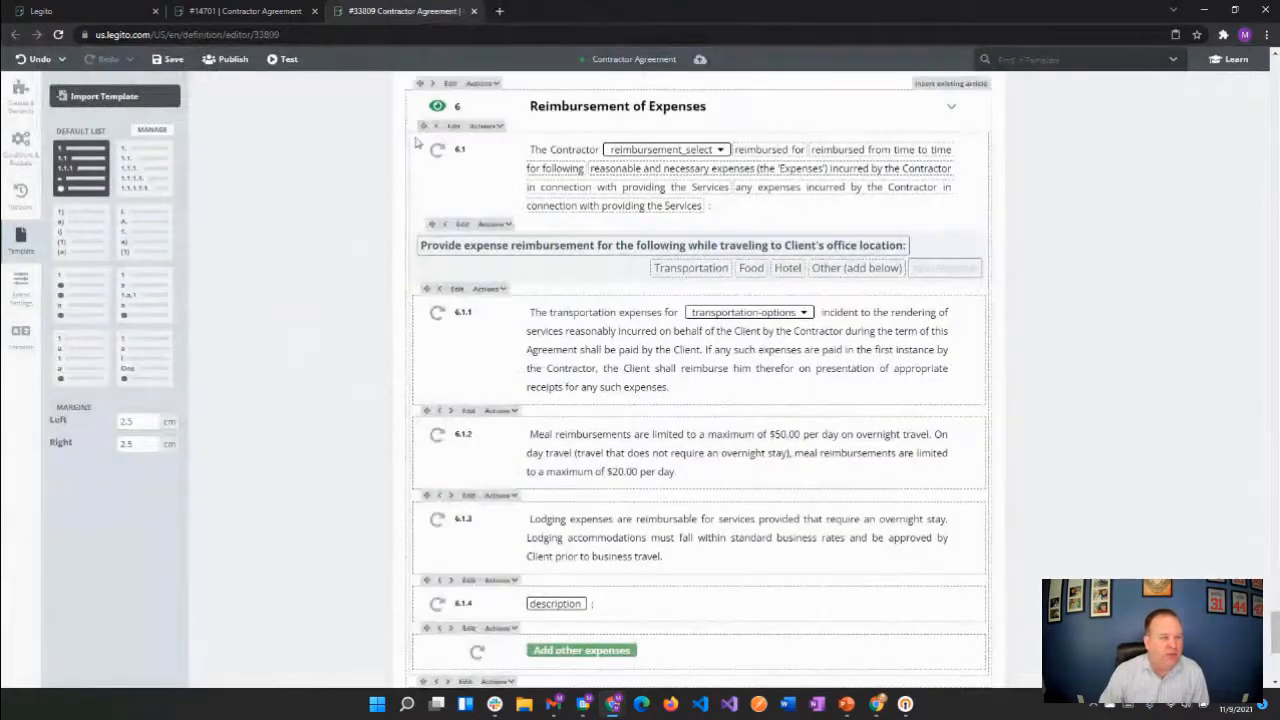
pyautogui.click(474, 11)
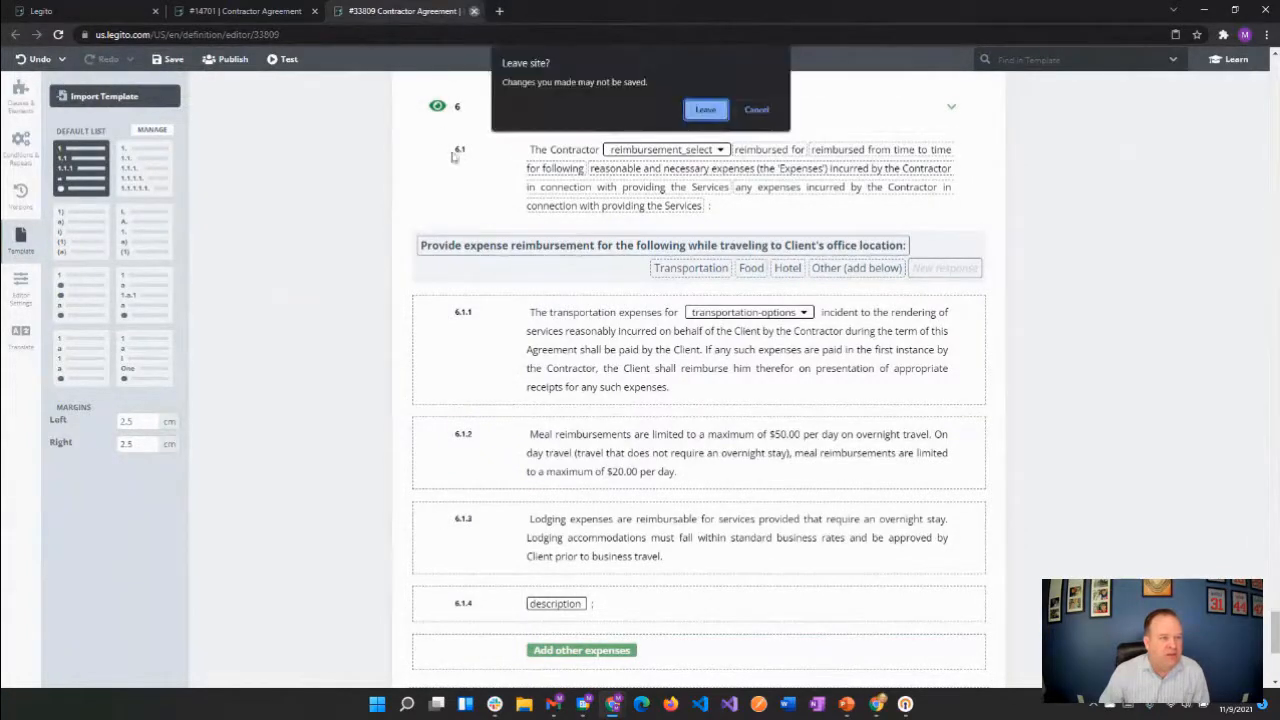
pyautogui.click(708, 112)
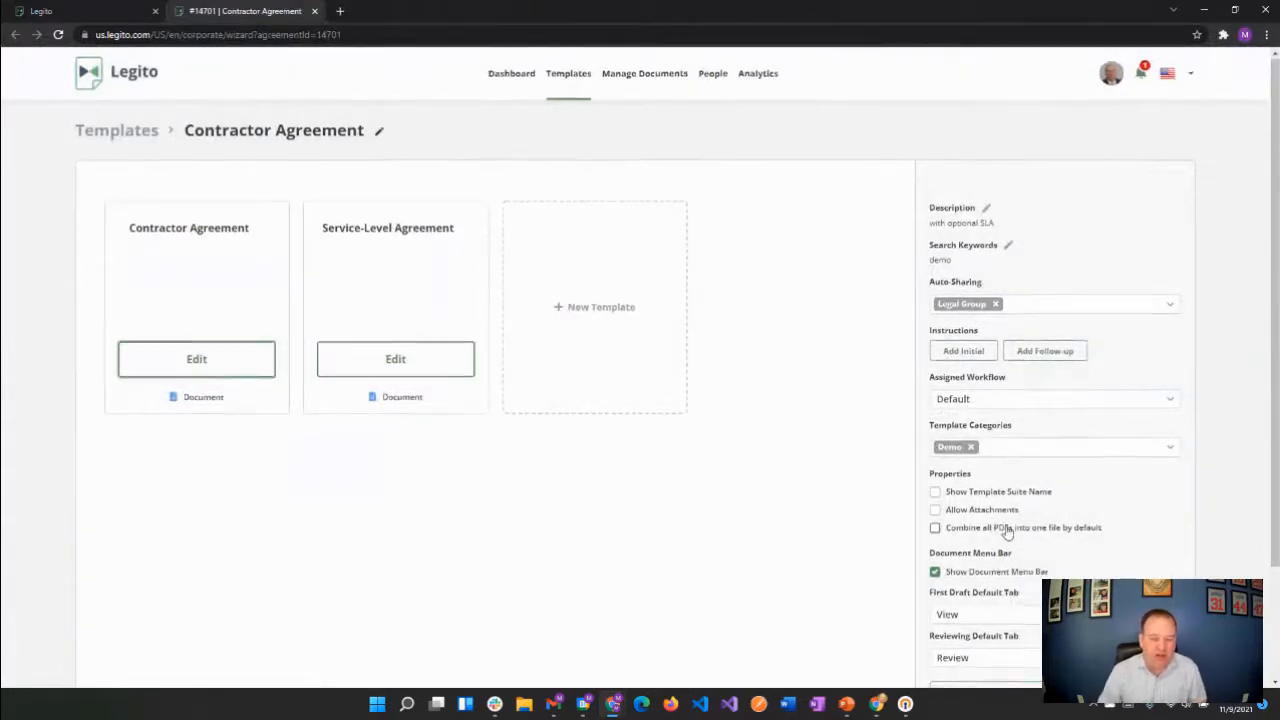
# Turn off the document menu bar for the Contractor Agreement suite, preview a new agreement created from the dashboard, and close it
pyautogui.scroll(-2, 1000, 528)
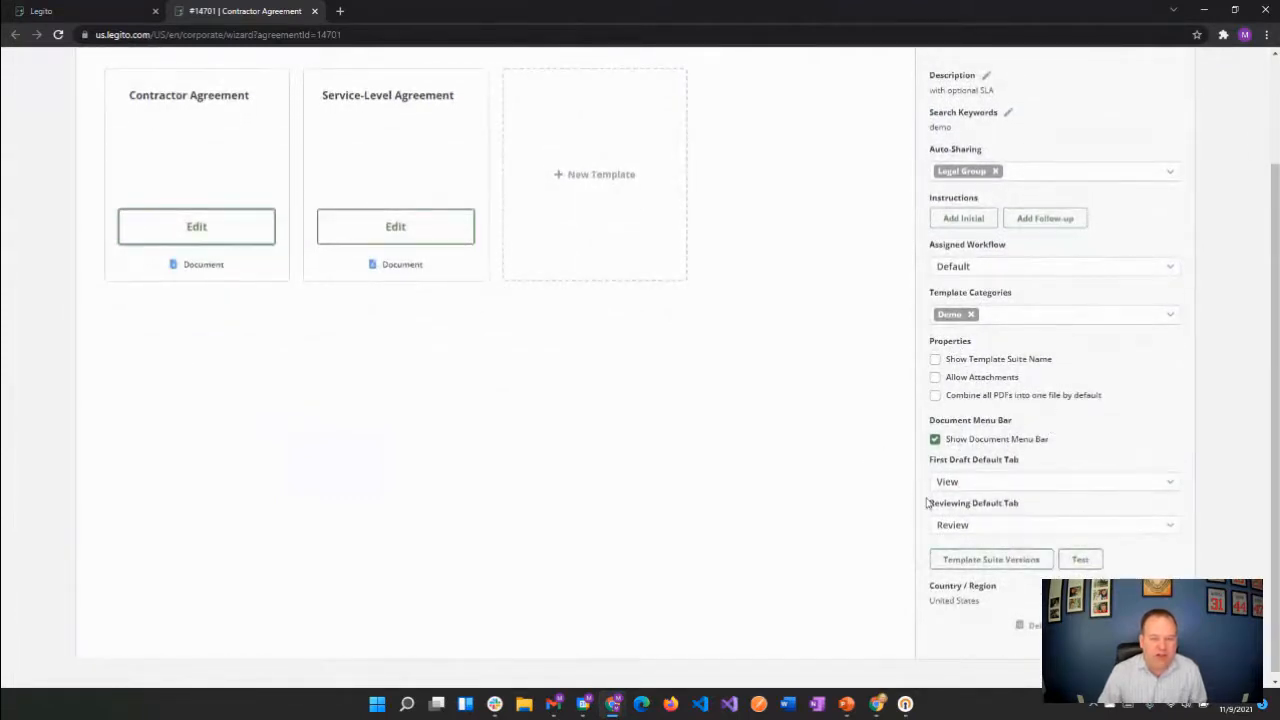
pyautogui.click(964, 447)
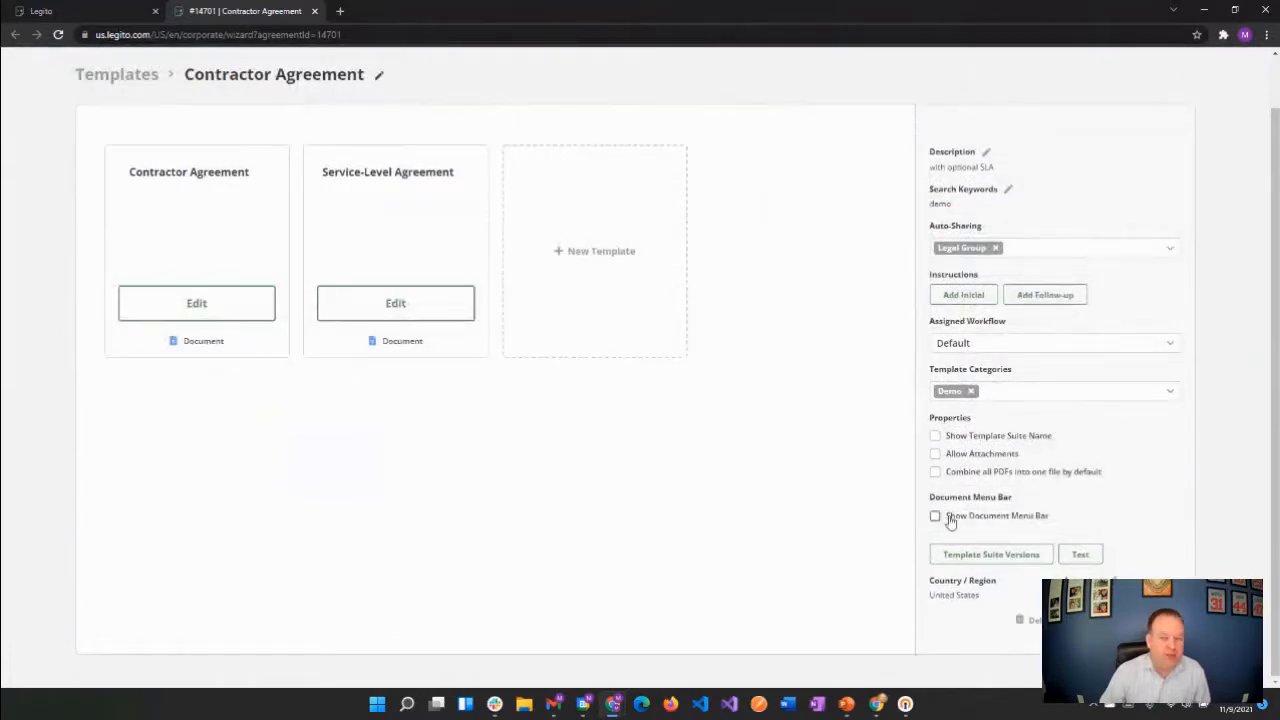
pyautogui.click(108, 12)
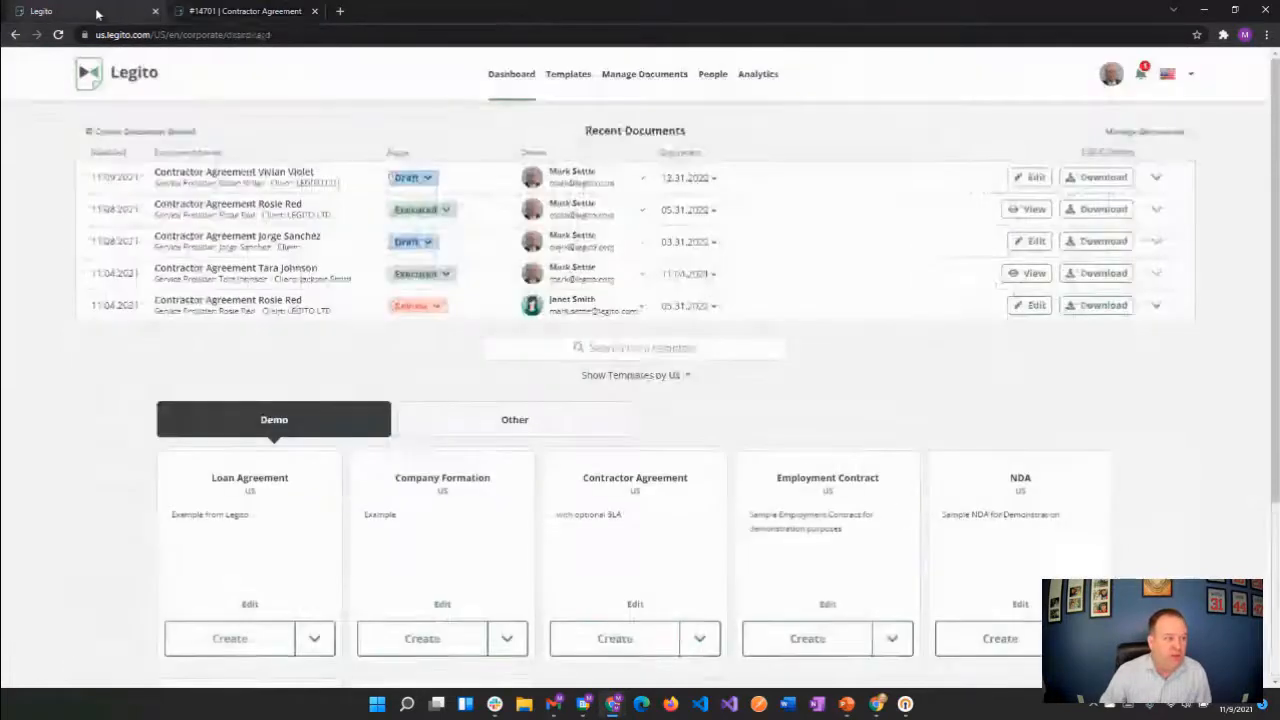
pyautogui.click(604, 642)
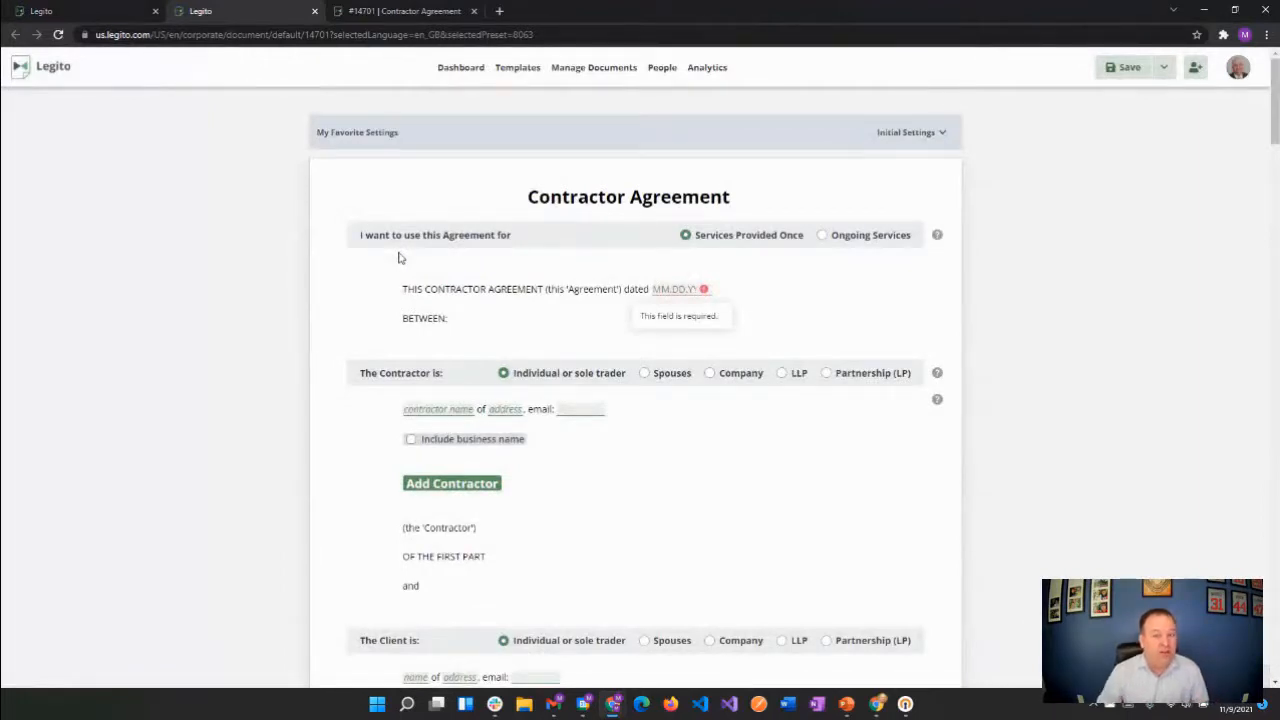
pyautogui.click(1120, 70)
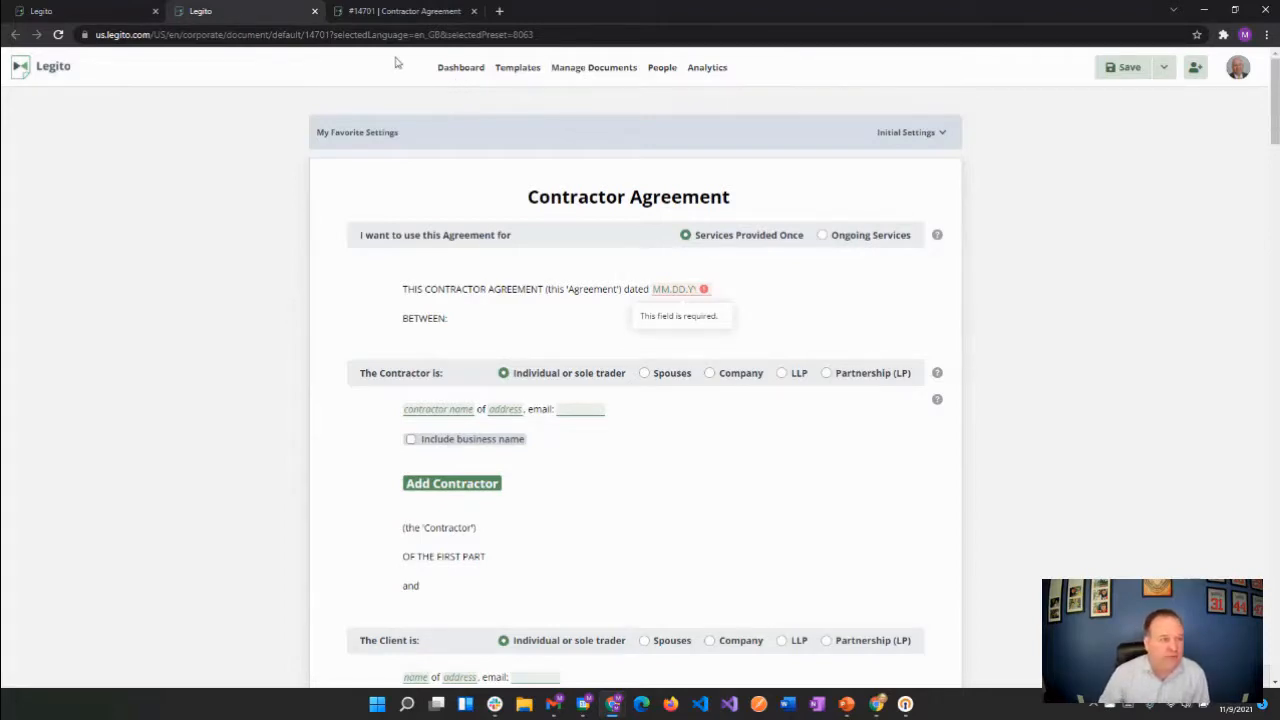
pyautogui.click(314, 11)
# Turn on the document menu bar for the Contractor Agreement suite and set its First Draft Default Tab to Instructions
pyautogui.click(184, 12)
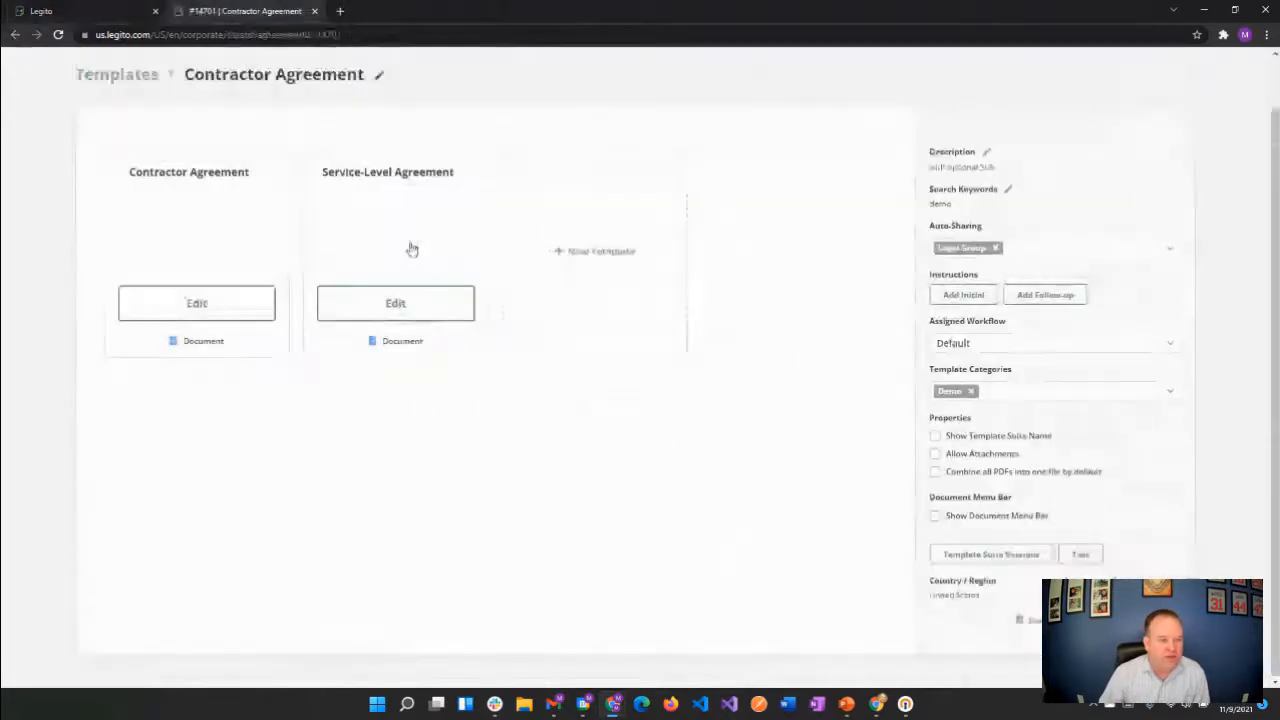
pyautogui.click(968, 516)
pyautogui.scroll(-1, 980, 537)
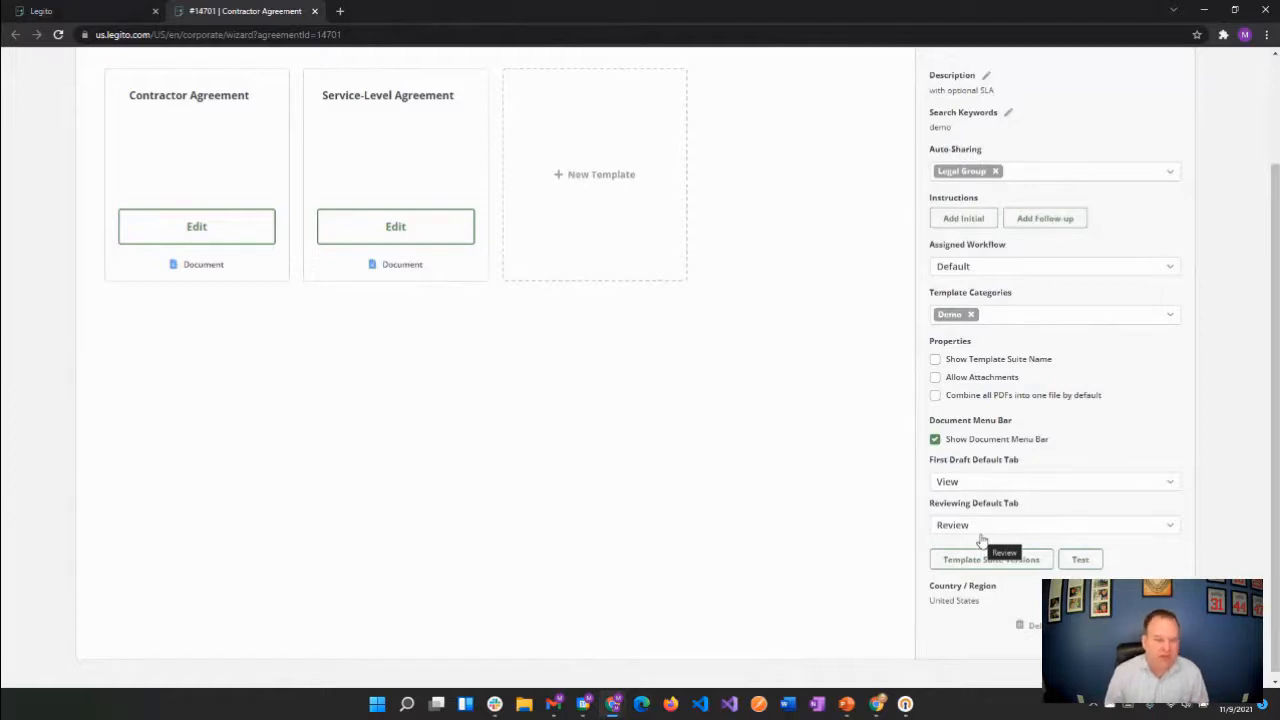
pyautogui.click(971, 483)
pyautogui.click(984, 614)
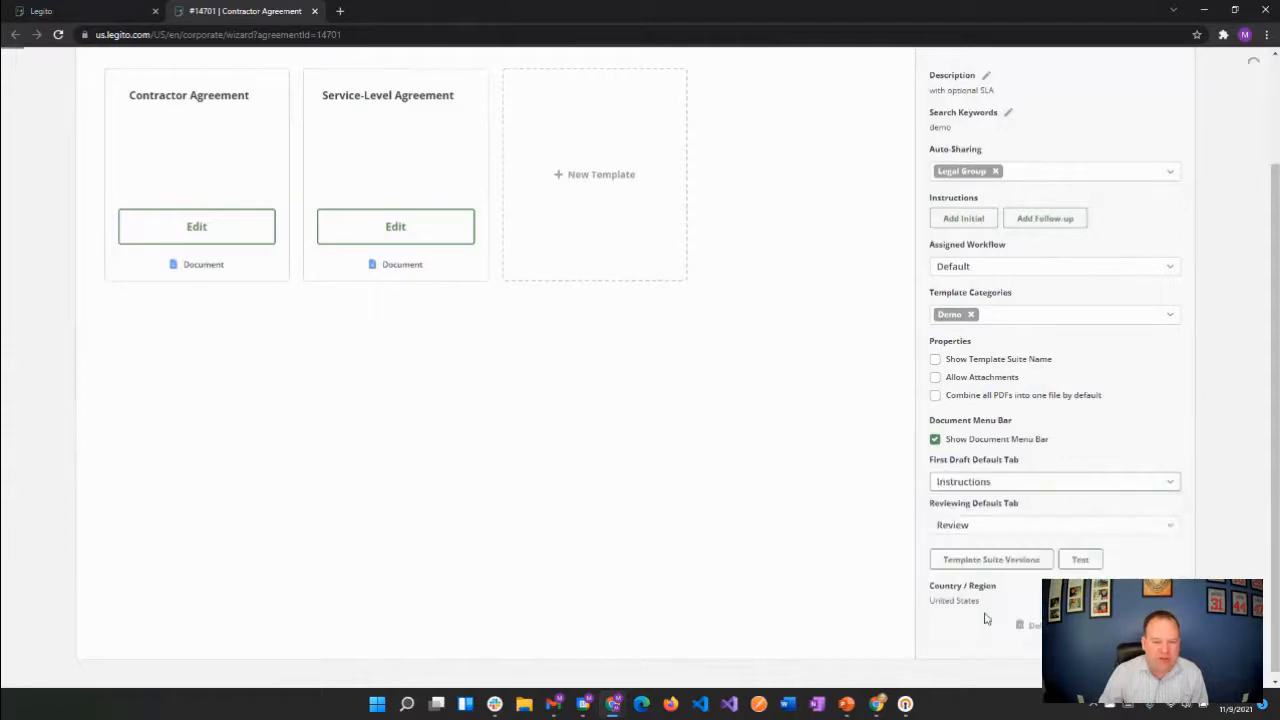
pyautogui.click(967, 526)
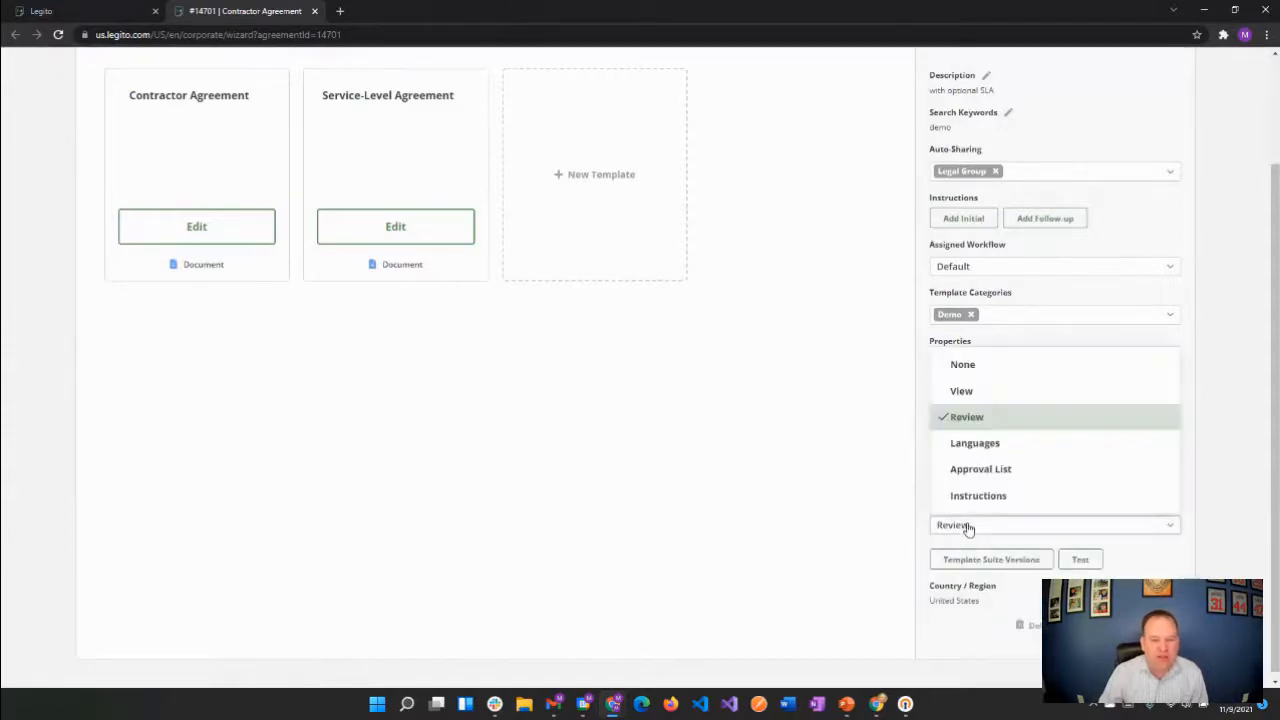
pyautogui.click(857, 440)
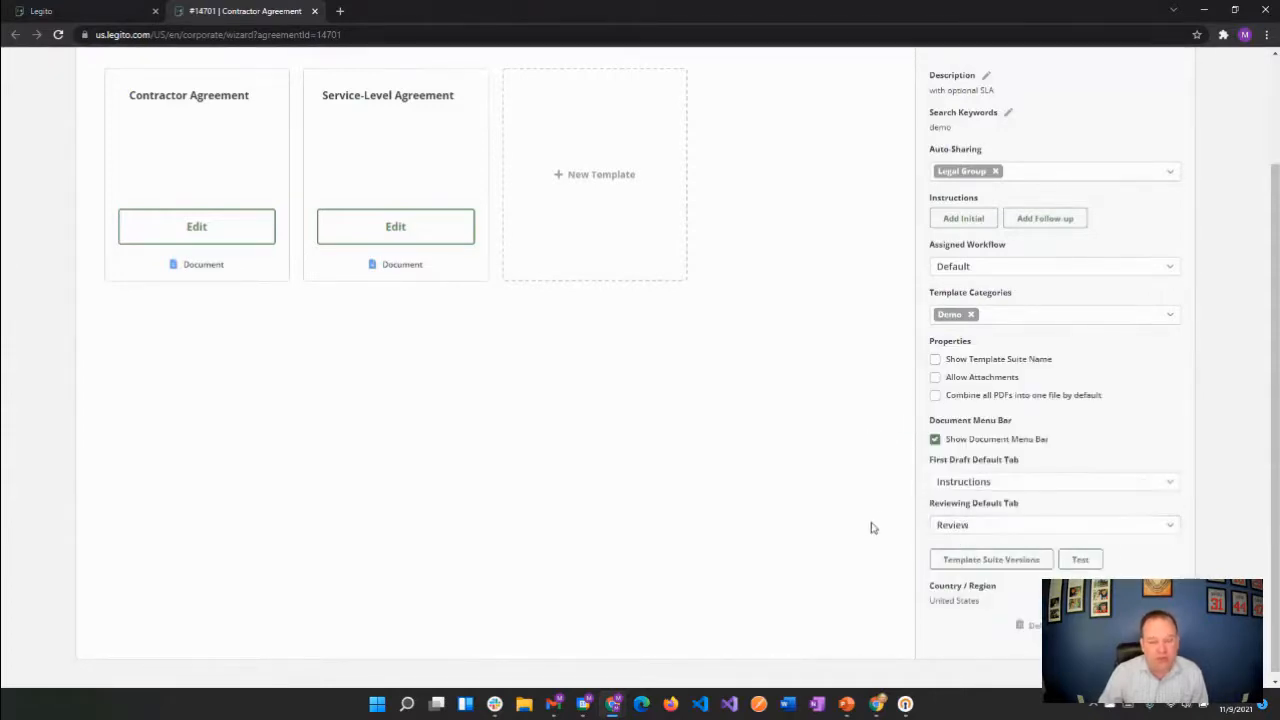
# Create a new Contractor Agreement from the dashboard to preview the document menu bar
pyautogui.click(98, 14)
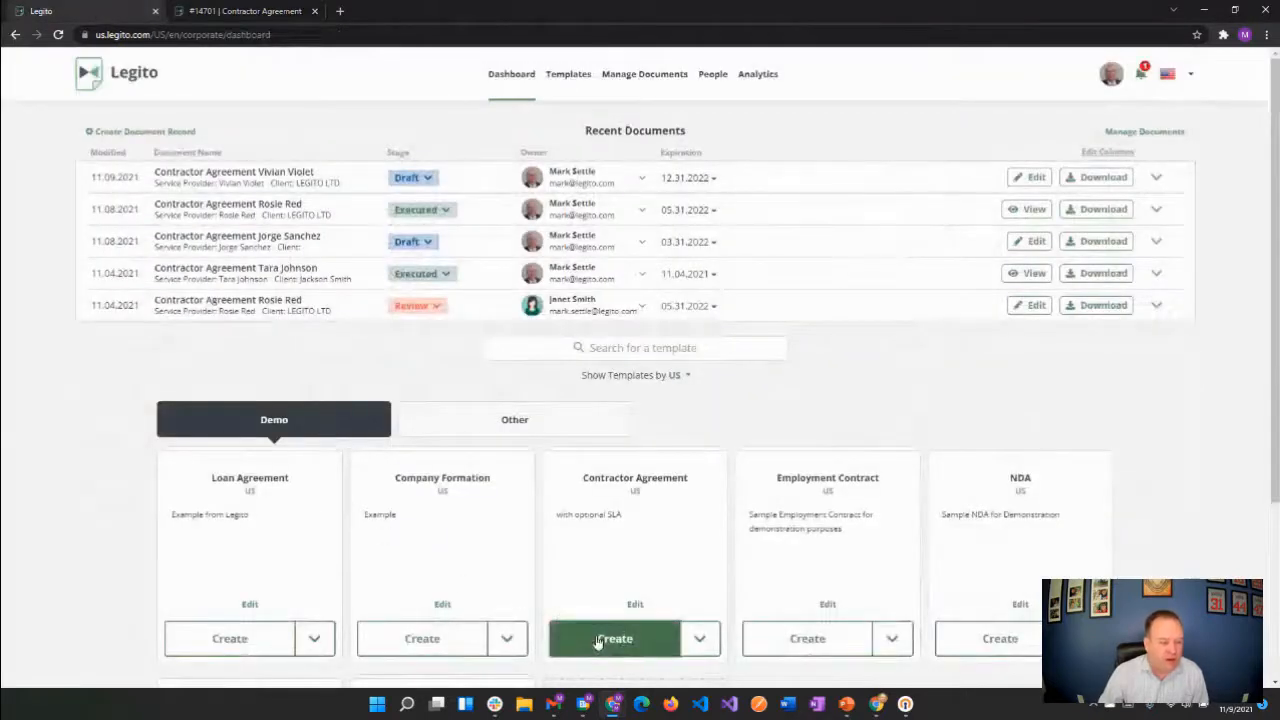
pyautogui.click(598, 640)
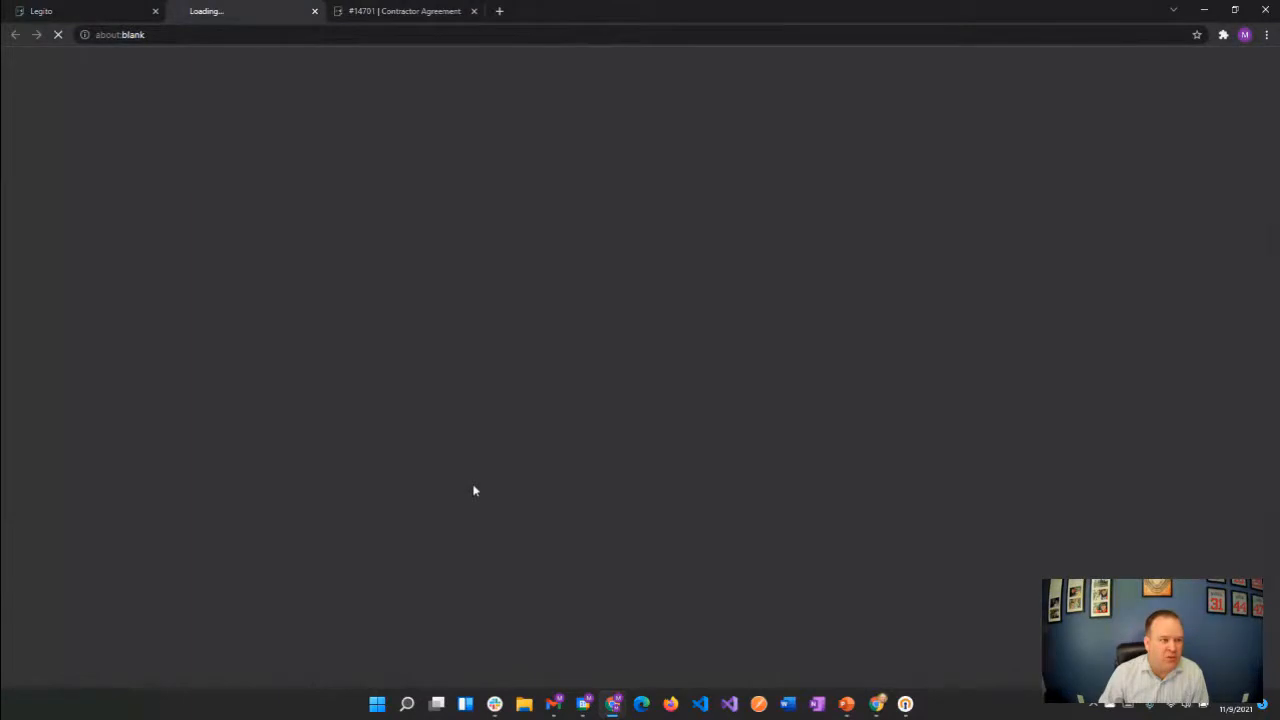